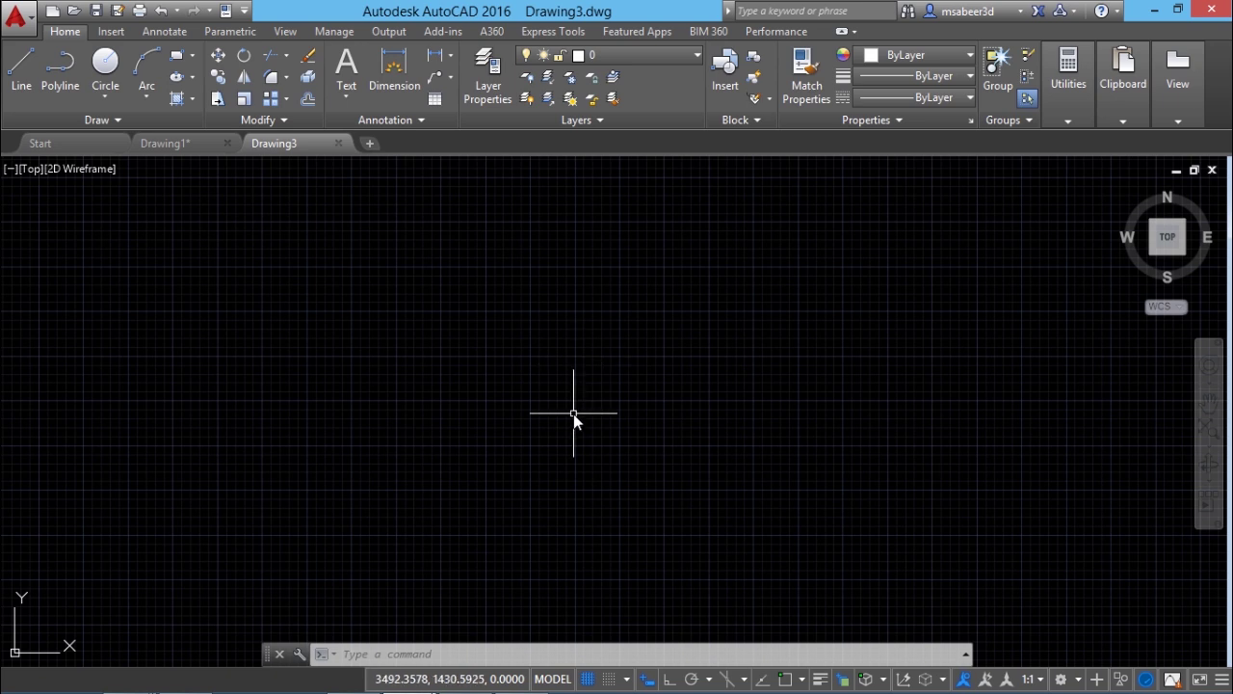
Turn off the drawing grid and enable the cursor coordinates readout in the status bar
left_click(588, 678)
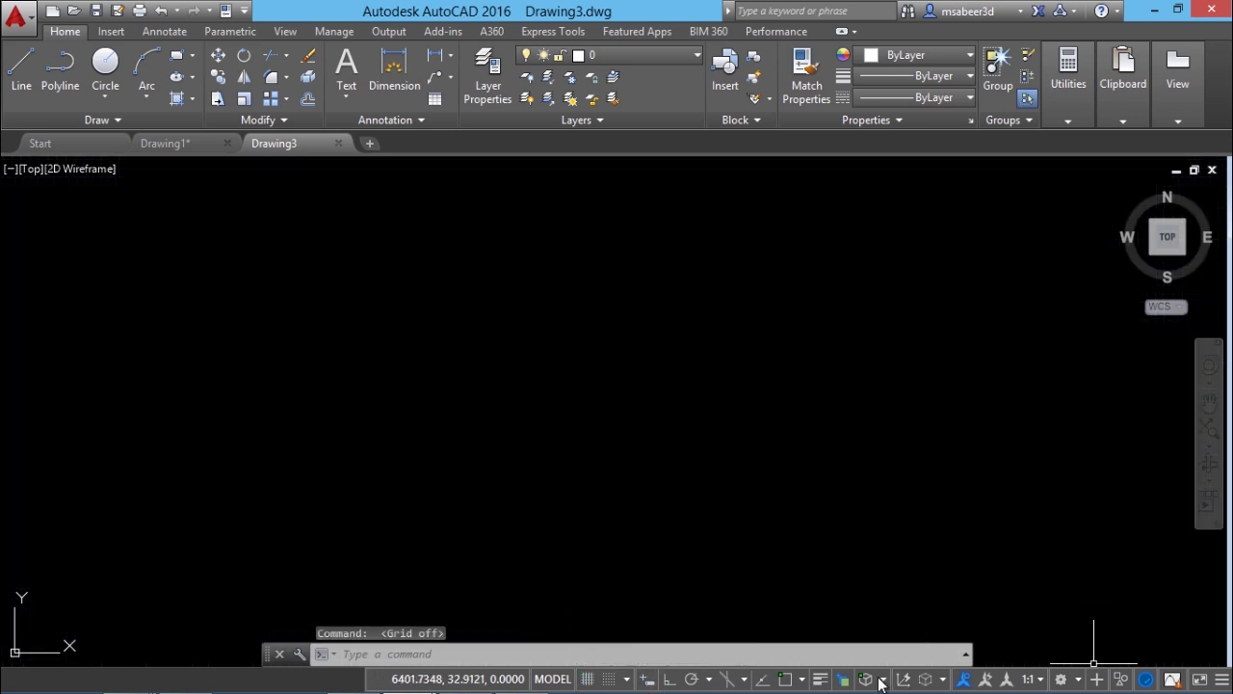
left_click(844, 679)
double_click(1005, 572)
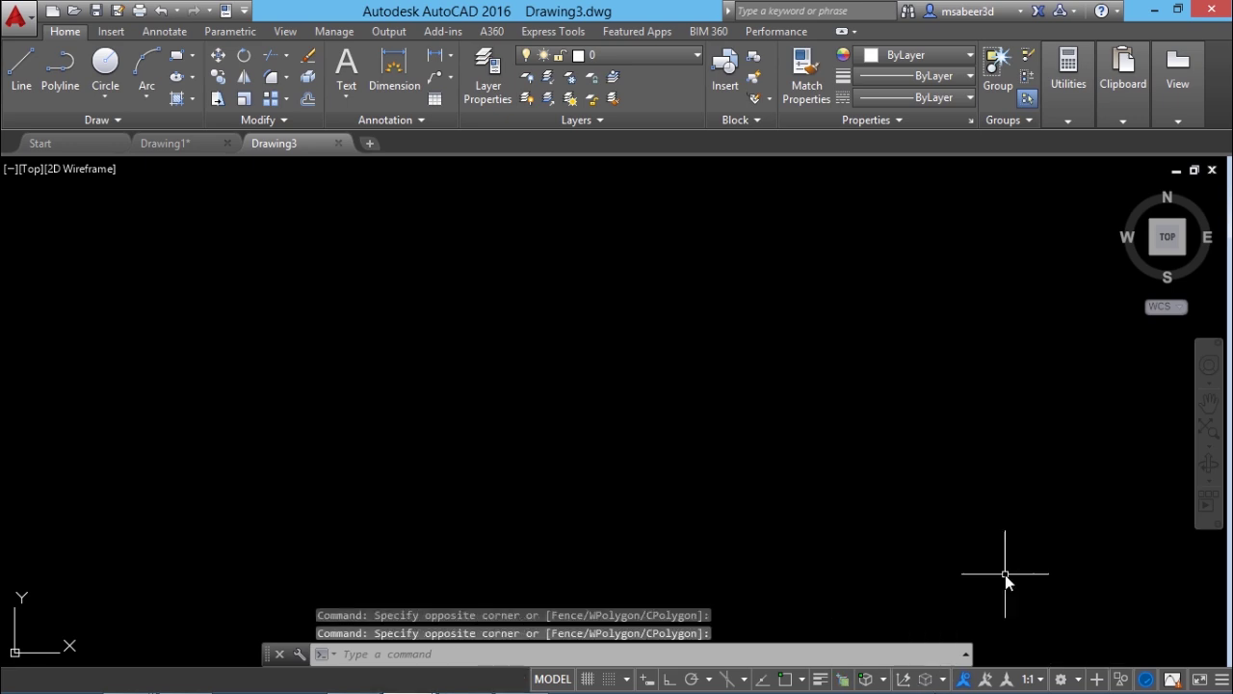
left_click(1220, 683)
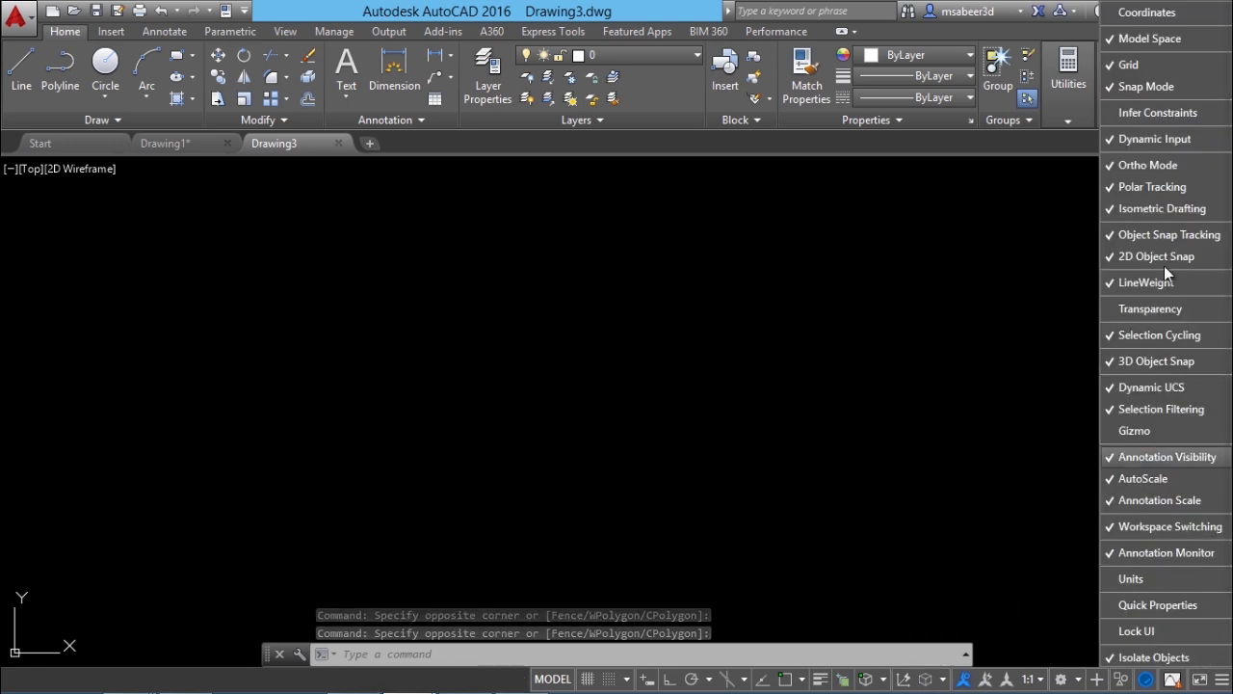
left_click(1151, 12)
left_click(674, 524)
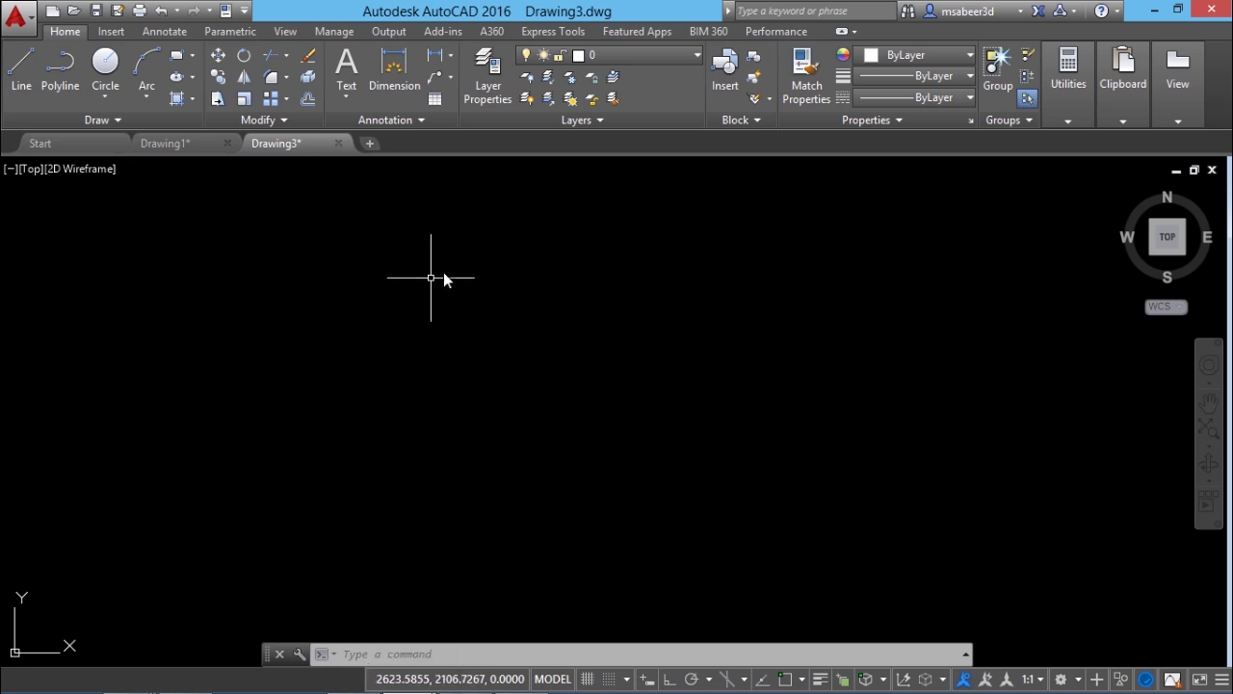
Draw a slanted line freehand, rising from the middle-left of the drawing area to near its upper edge
left_click(21, 66)
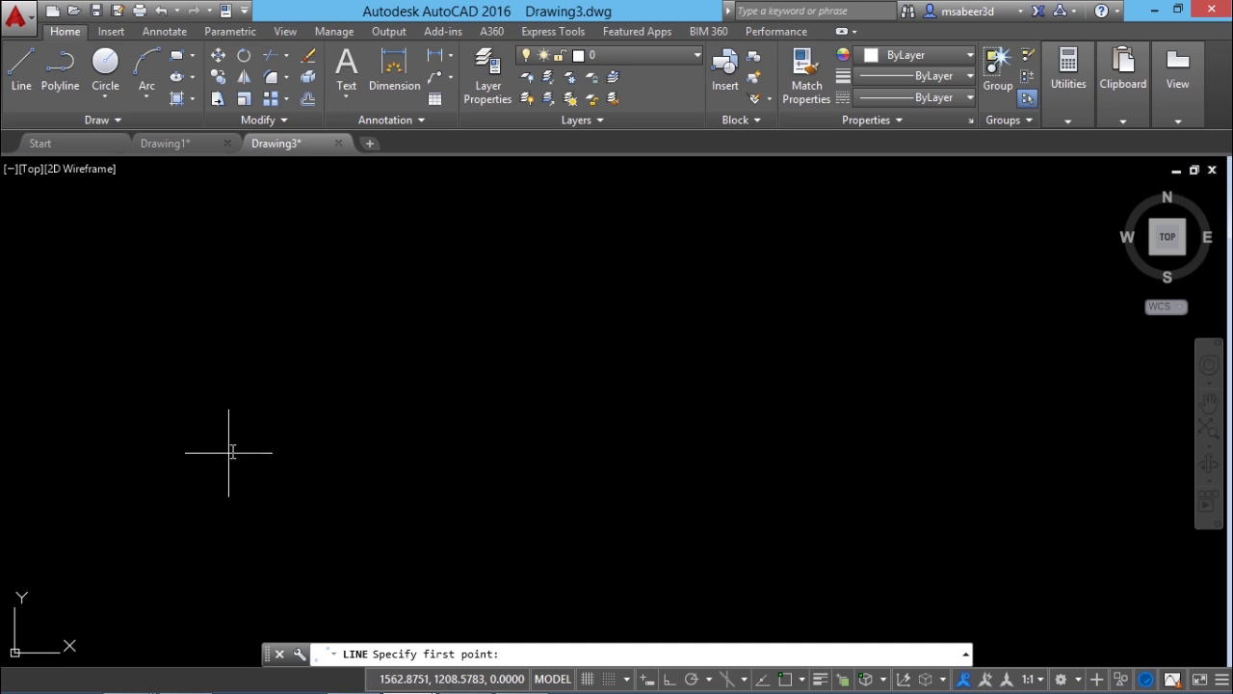
left_click(257, 450)
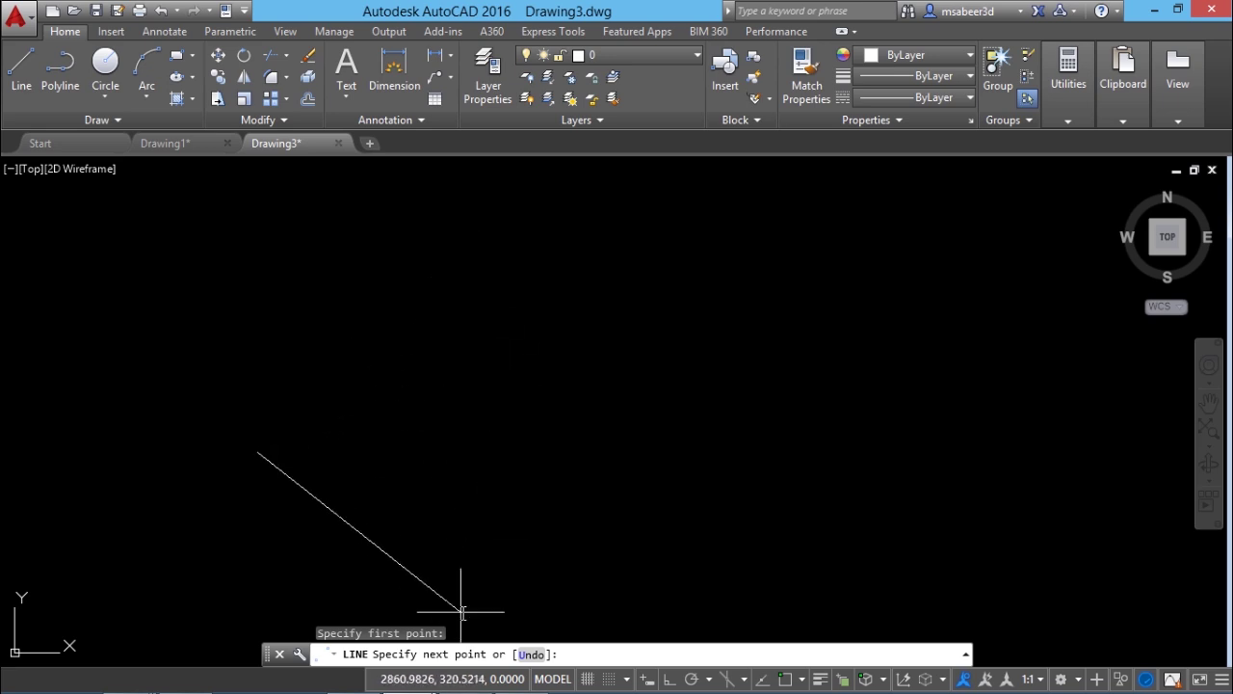
left_click(448, 242)
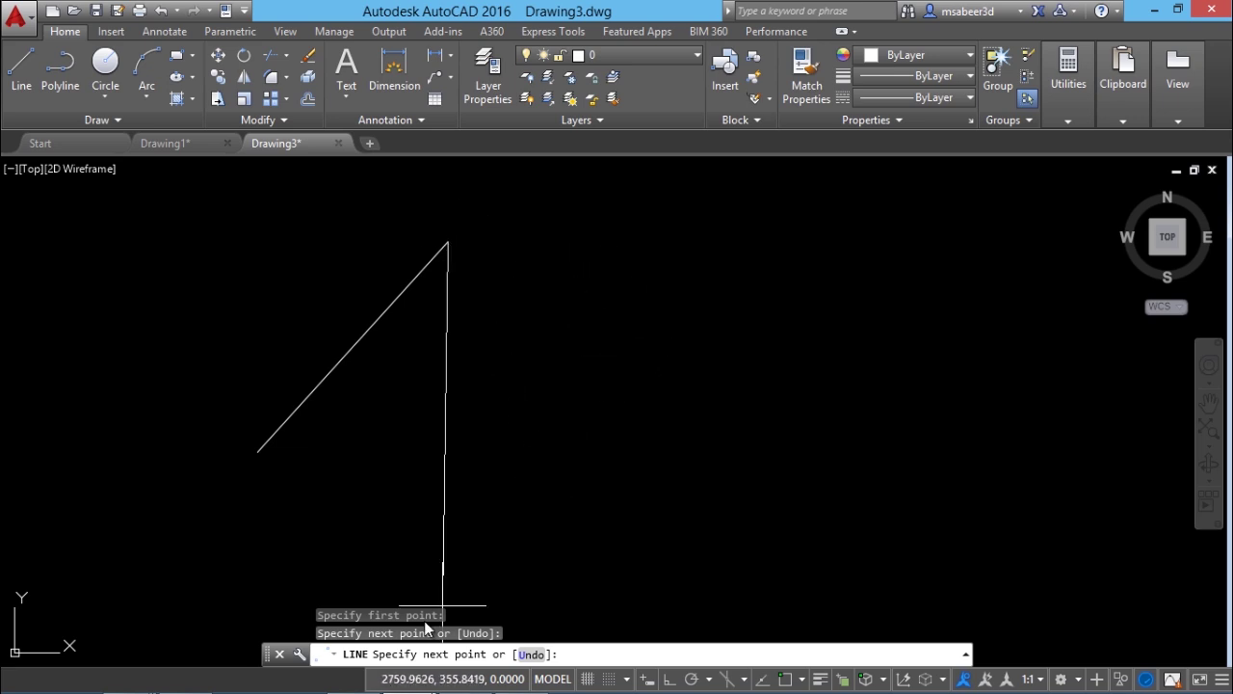
Try adding further connected segments from the line's upper end and remove them with the Line command's Undo option
left_click(599, 347)
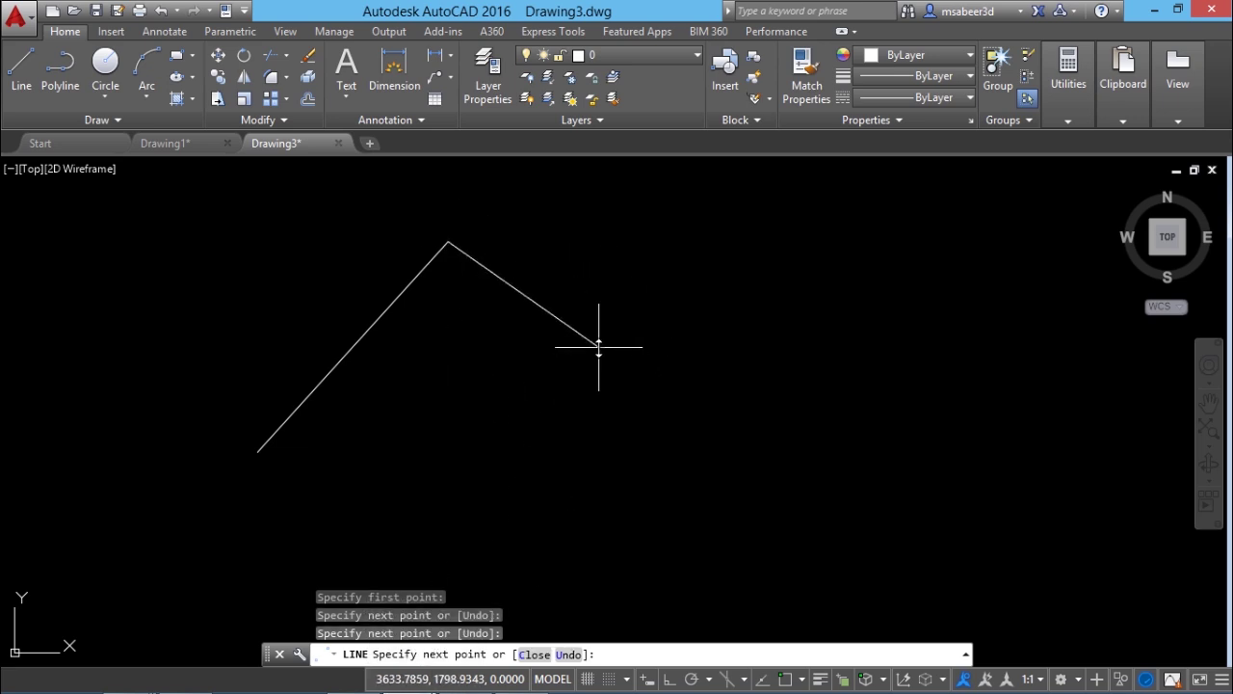
left_click(580, 485)
left_click(569, 657)
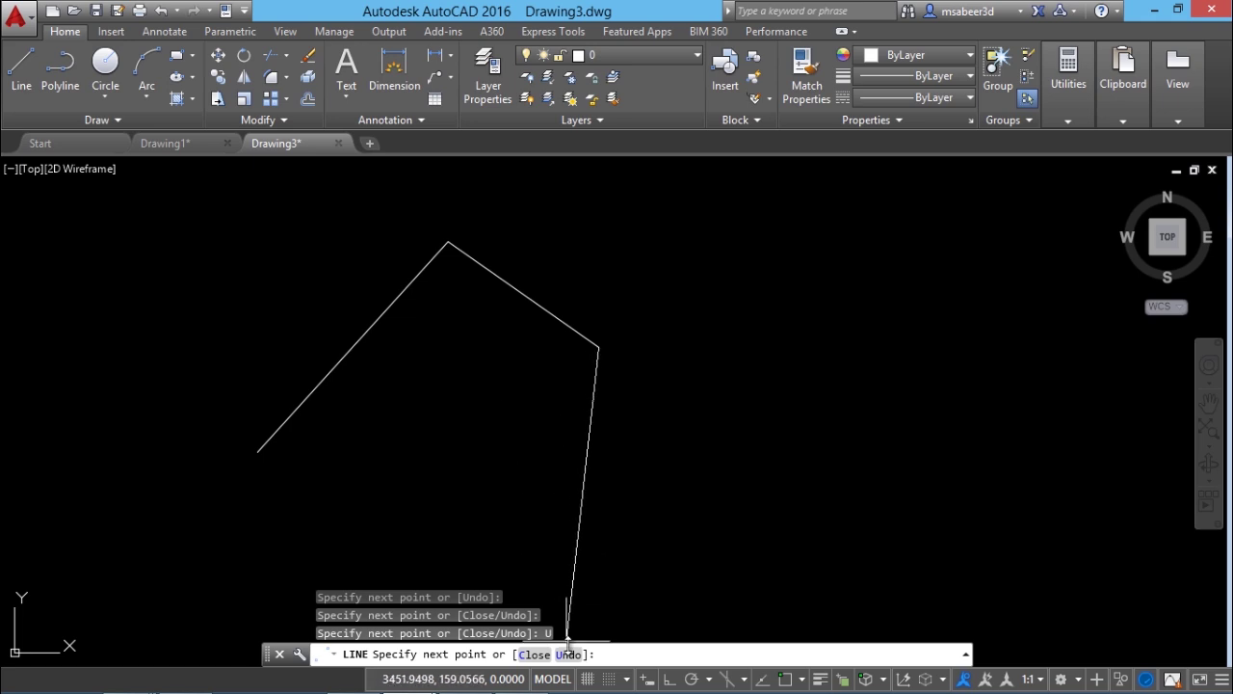
left_click(568, 654)
left_click(626, 308)
type("u")
key("Return")
Add two more connected segments down the right side and finish the four-sided outline with the Close option
left_click(633, 322)
left_click(598, 489)
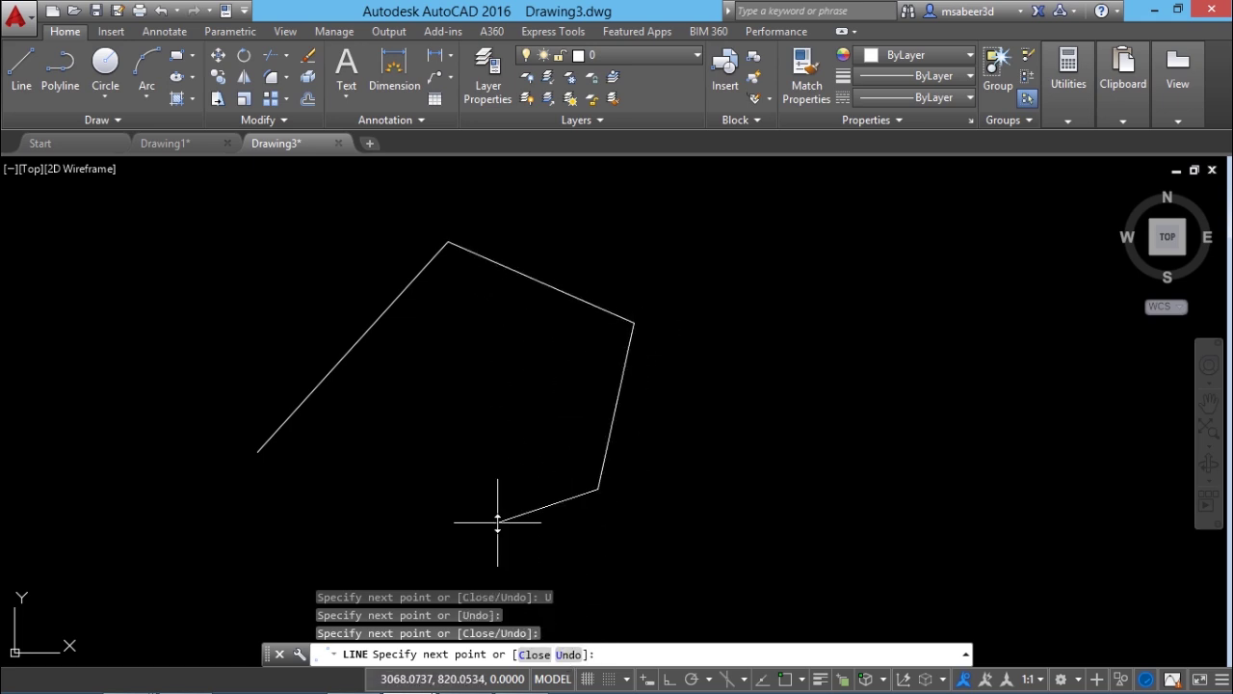
left_click(533, 655)
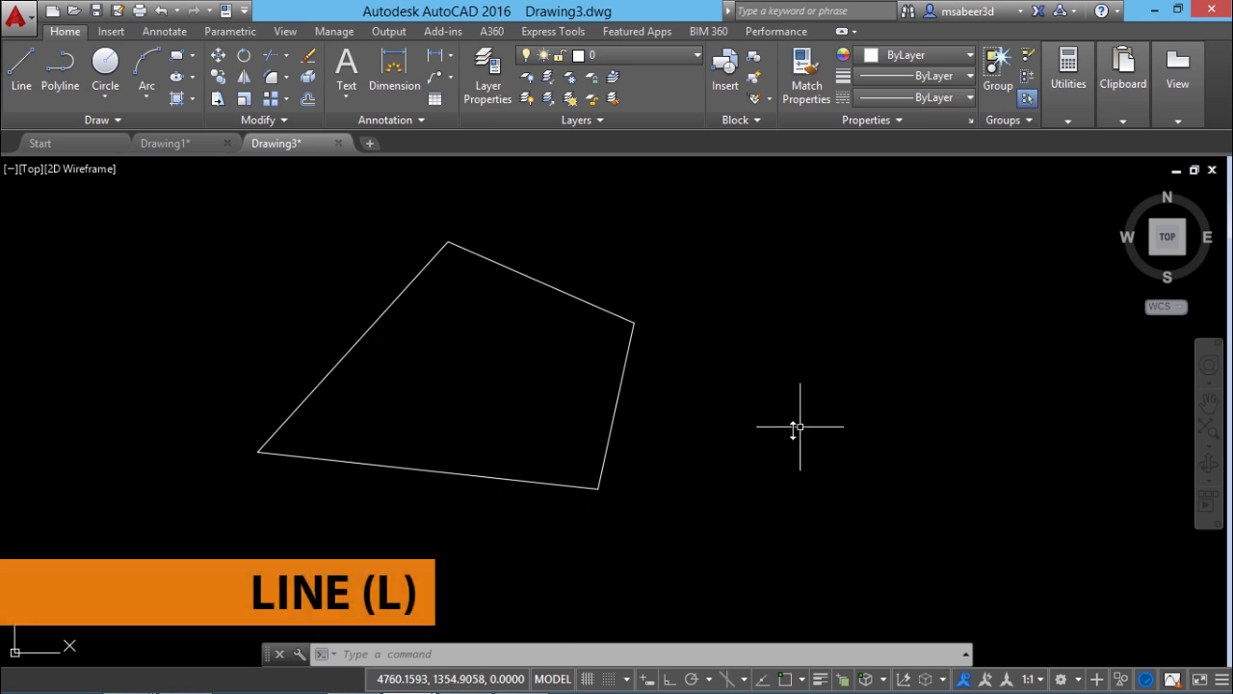
Draw an open shape of three connected lines beside the closed outline, with its lower side left open
left_click(356, 656)
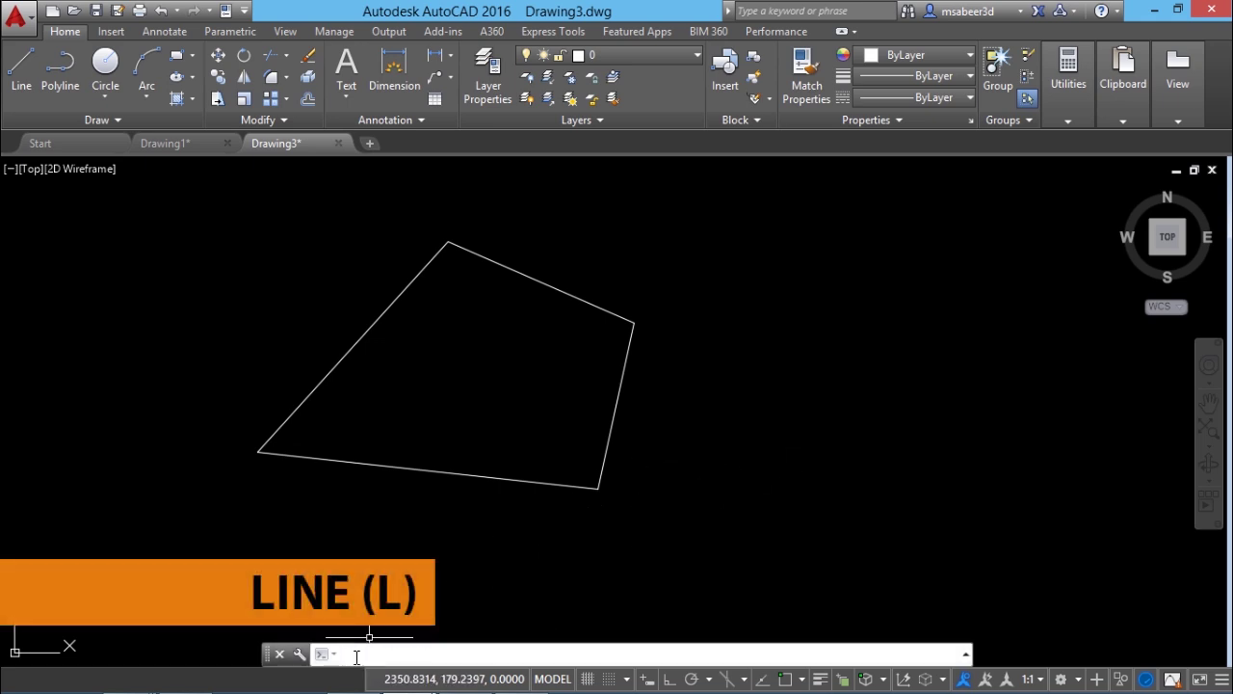
type("l")
key("Return")
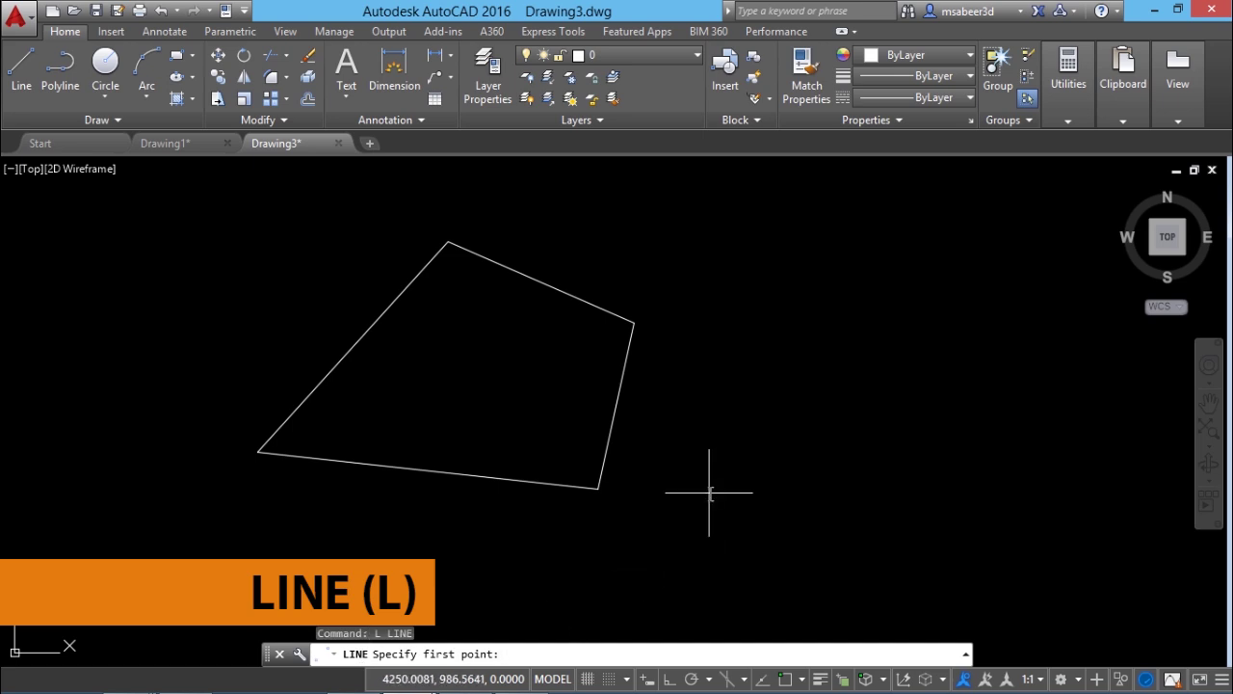
left_click(709, 492)
left_click(719, 355)
left_click(911, 326)
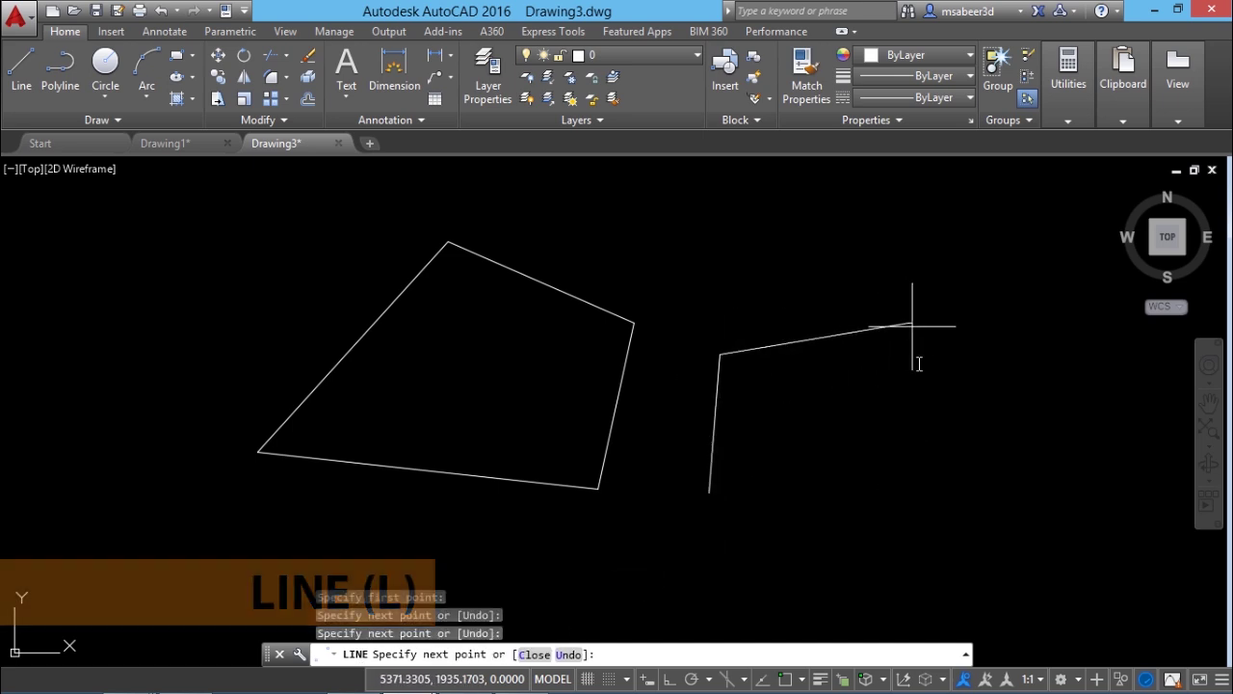
left_click(923, 487)
key("Return")
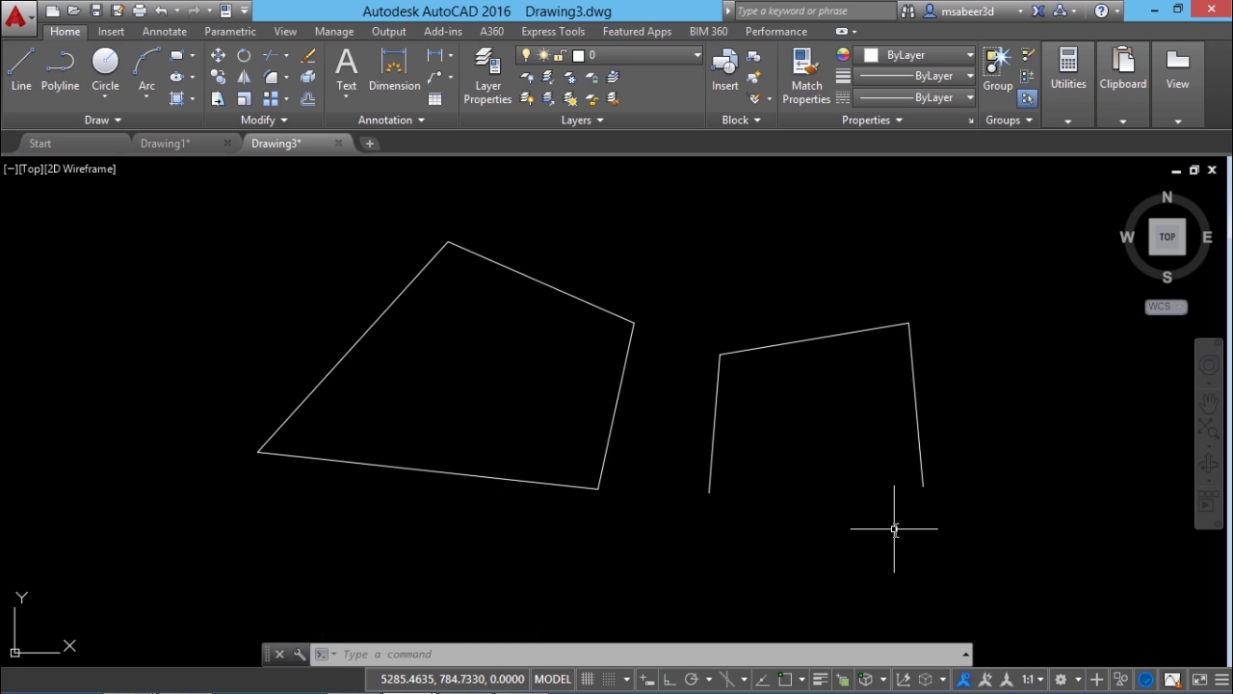
Glance at the house elevation in Drawing1, and delete all the practice lines in Drawing3
left_click(189, 147)
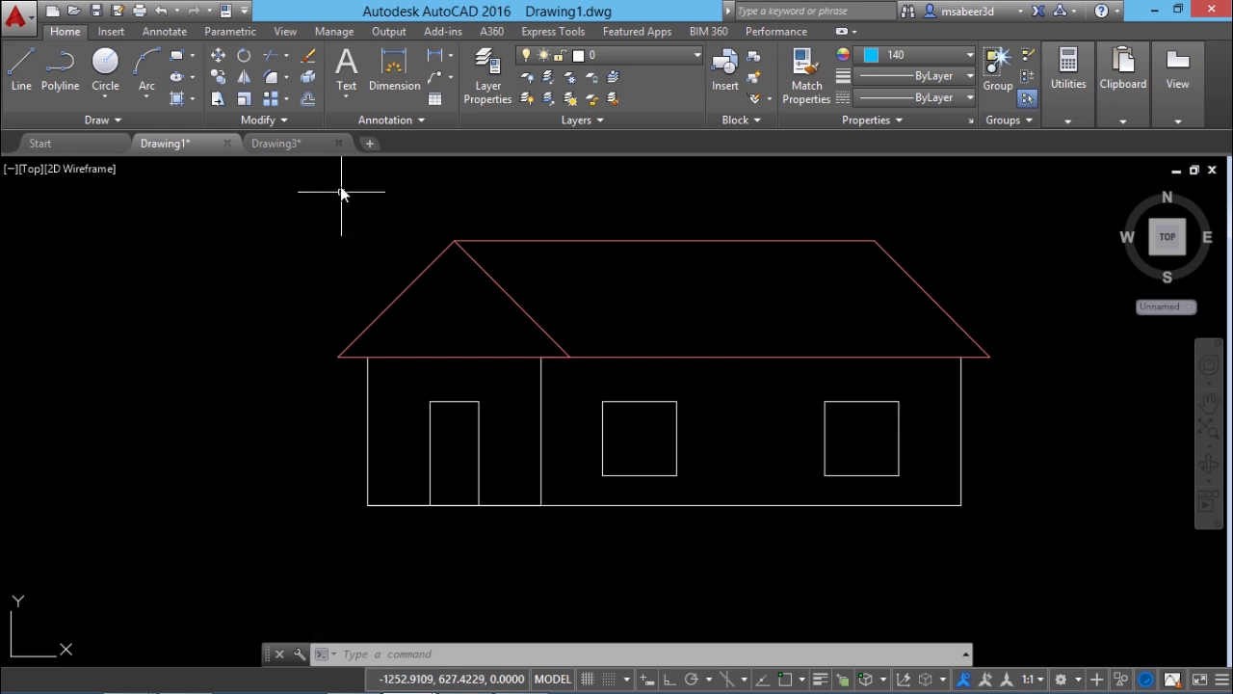
left_click(310, 144)
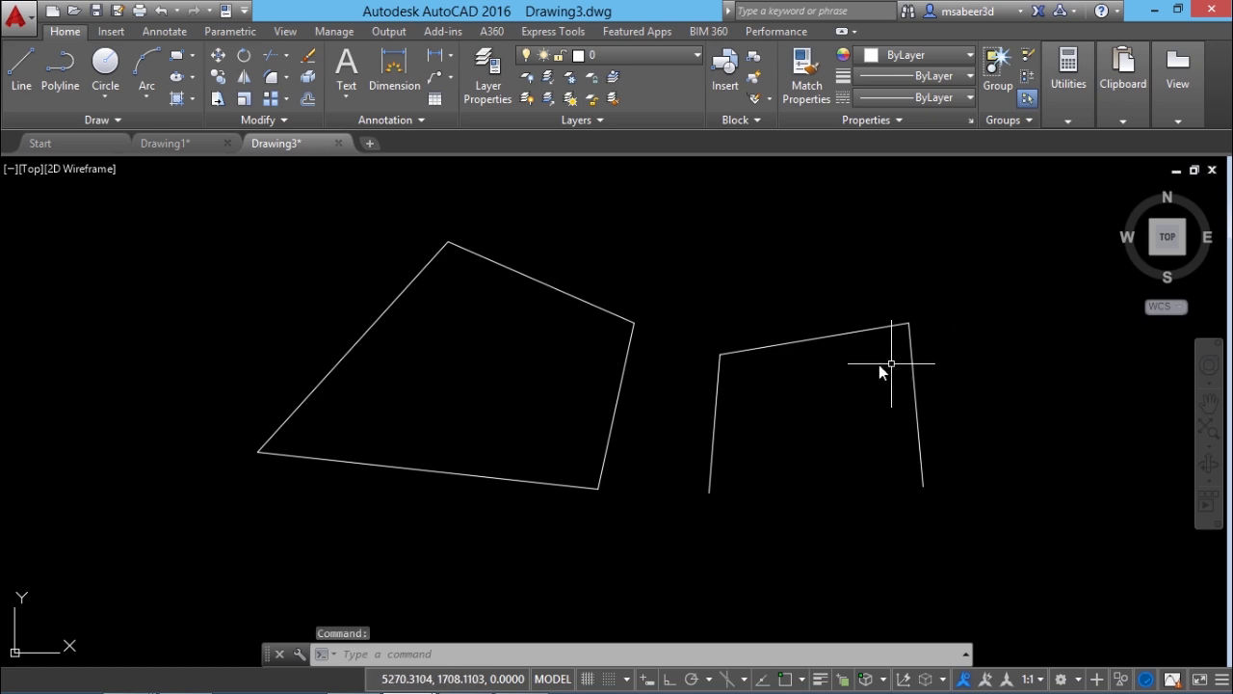
left_click(967, 261)
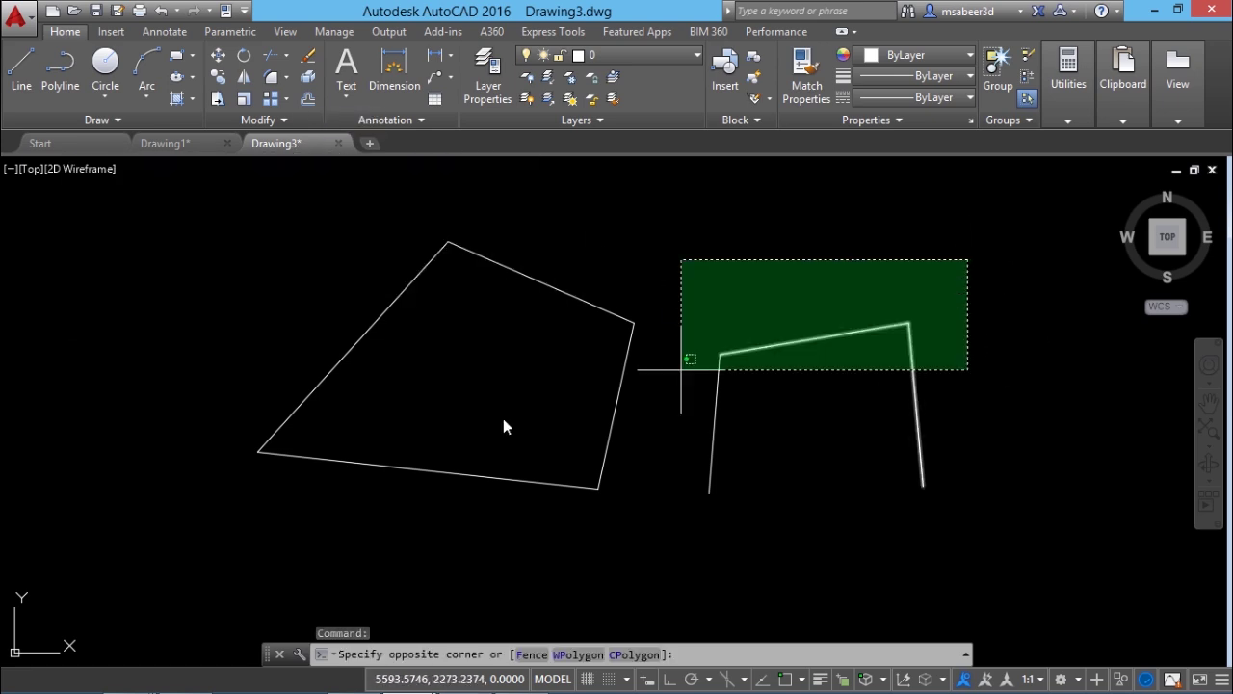
left_click(151, 523)
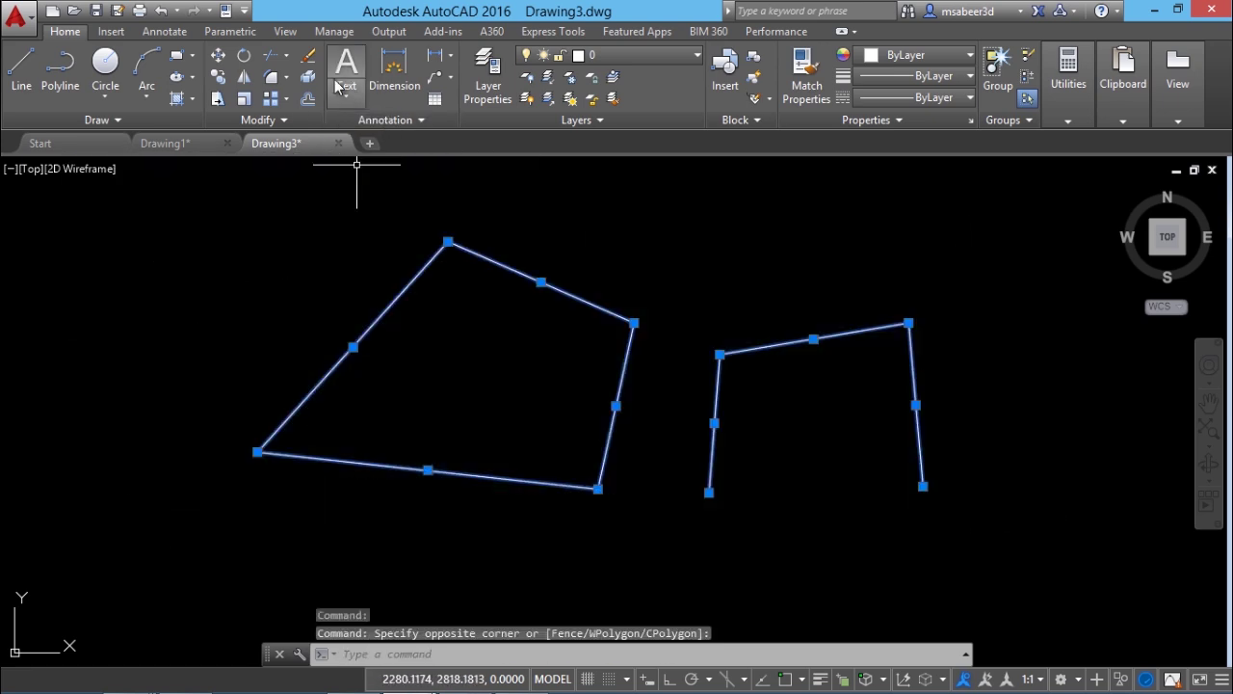
key("Delete")
Examine the dimensioned house elevation in Drawing1 and return to Drawing3
left_click(203, 147)
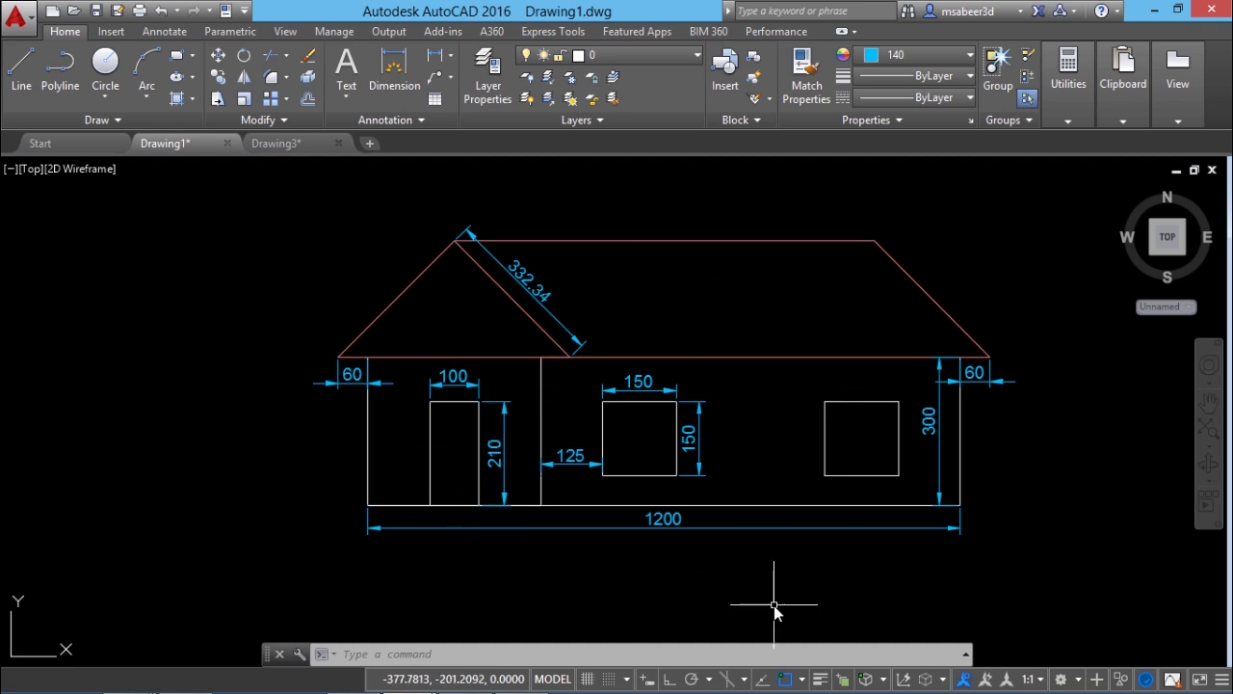
left_click(280, 142)
left_click(529, 468)
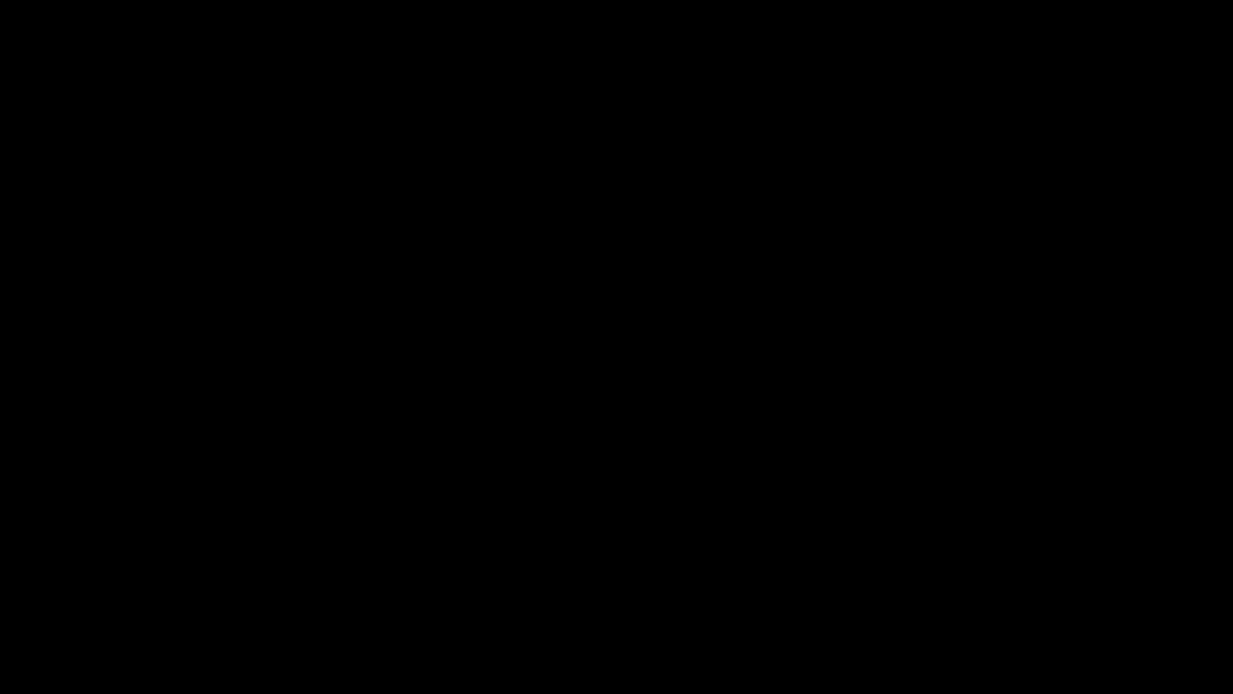
Set the drawing units to Decimal length with 0.00 precision and Centimeters as the insertion scale
left_click(17, 23)
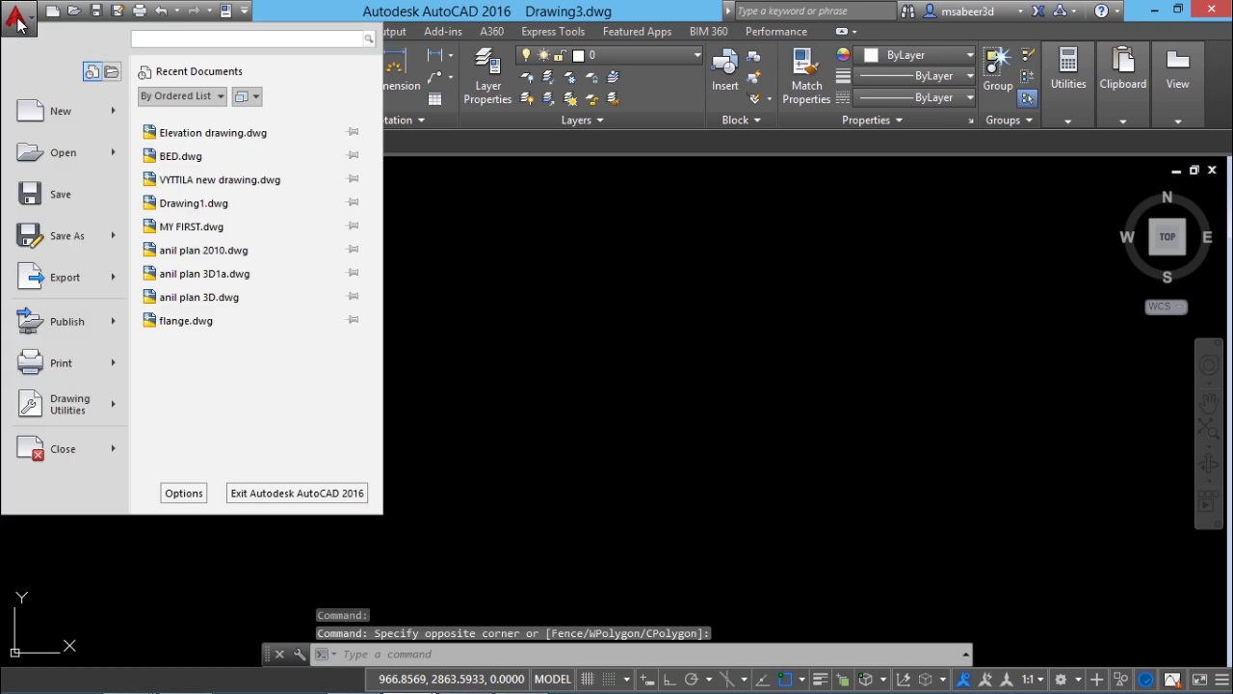
mouse_move(66, 404)
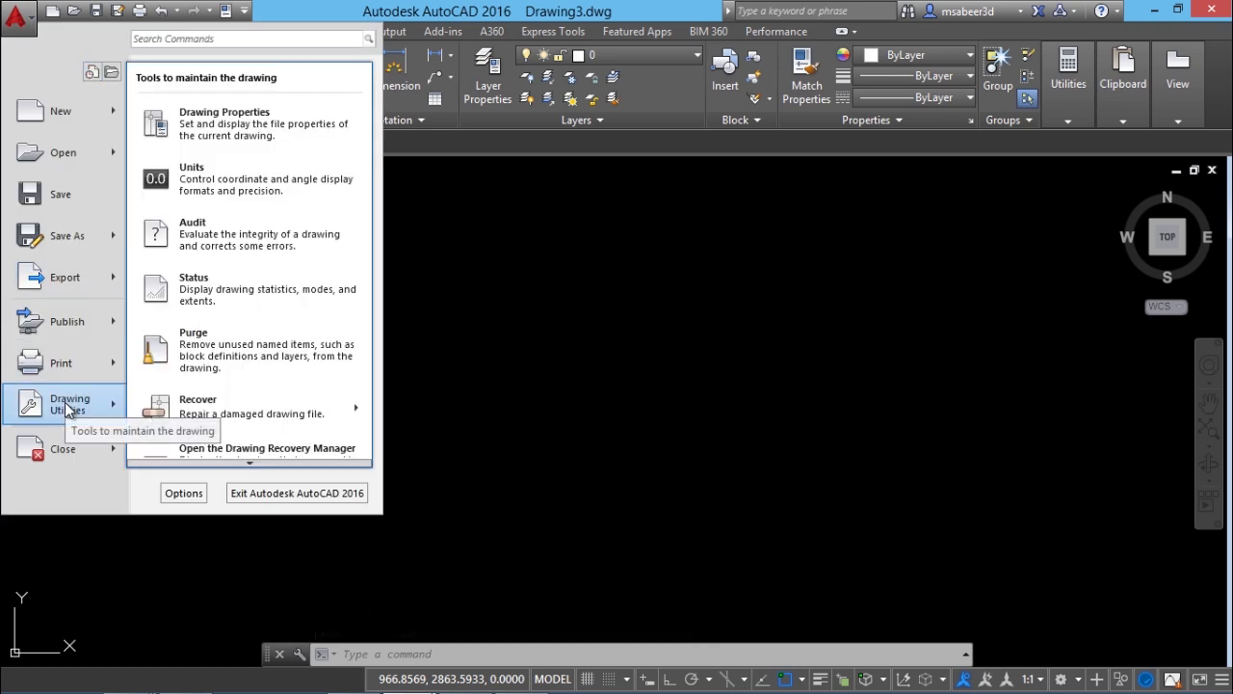
left_click(218, 178)
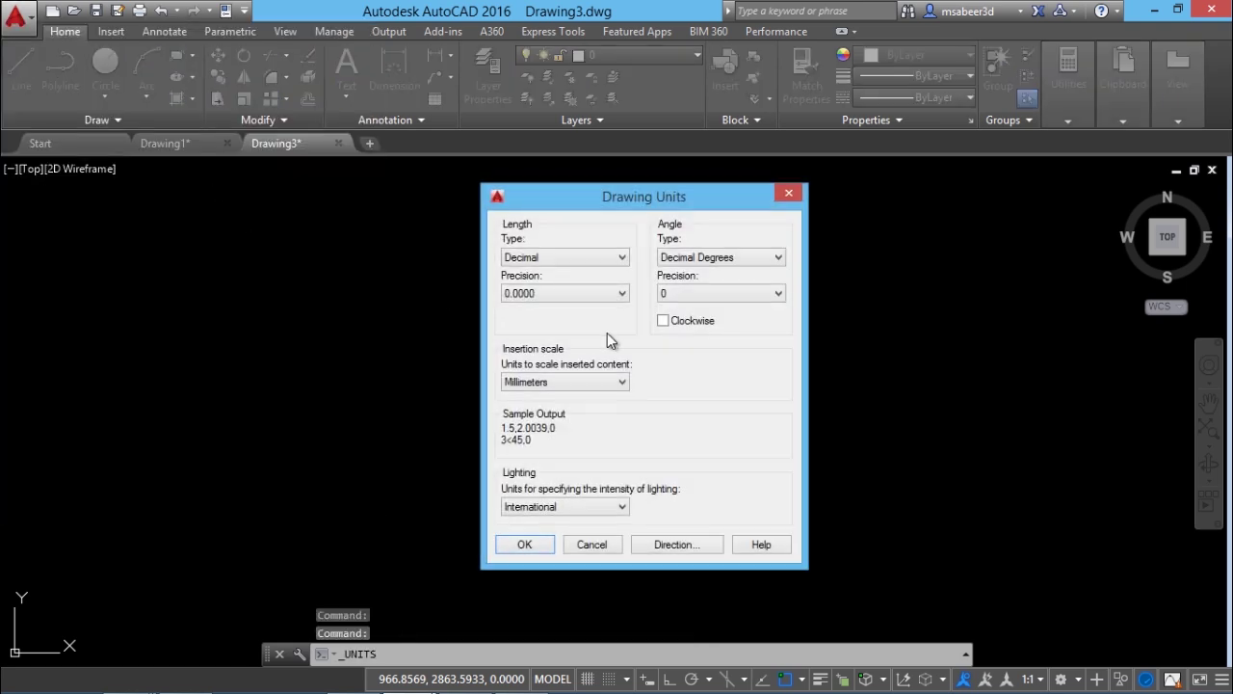
left_click(568, 260)
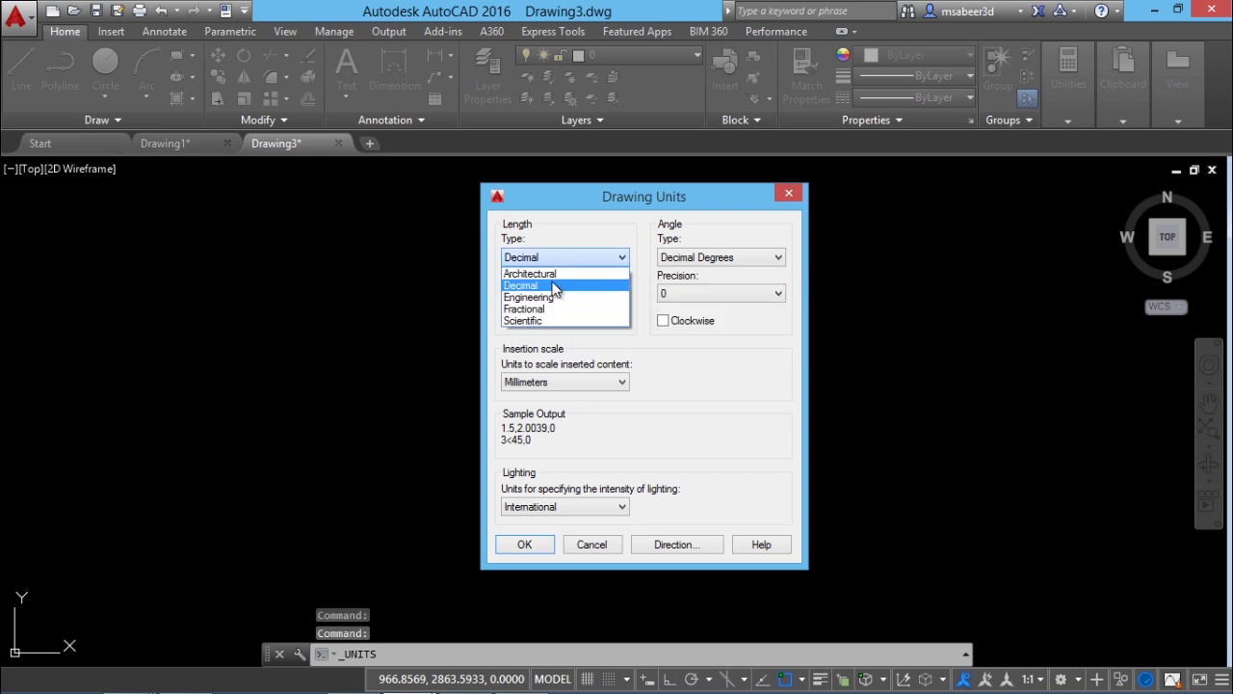
left_click(564, 286)
left_click(562, 293)
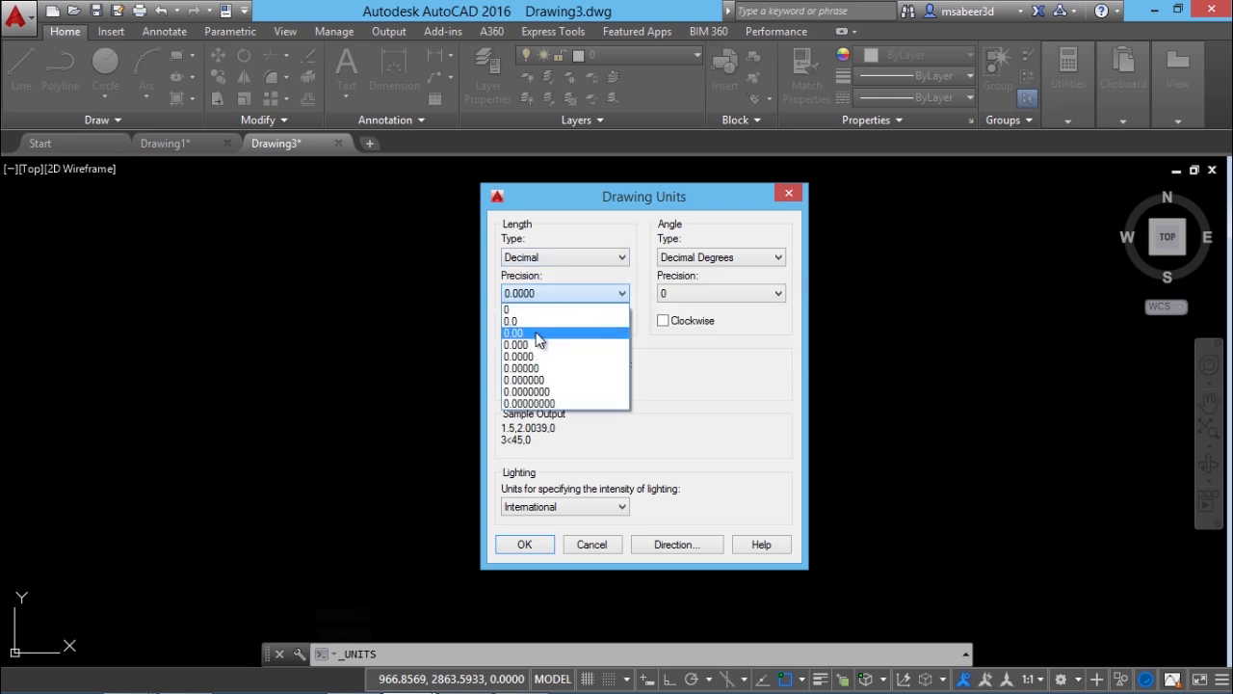
left_click(536, 334)
left_click(548, 382)
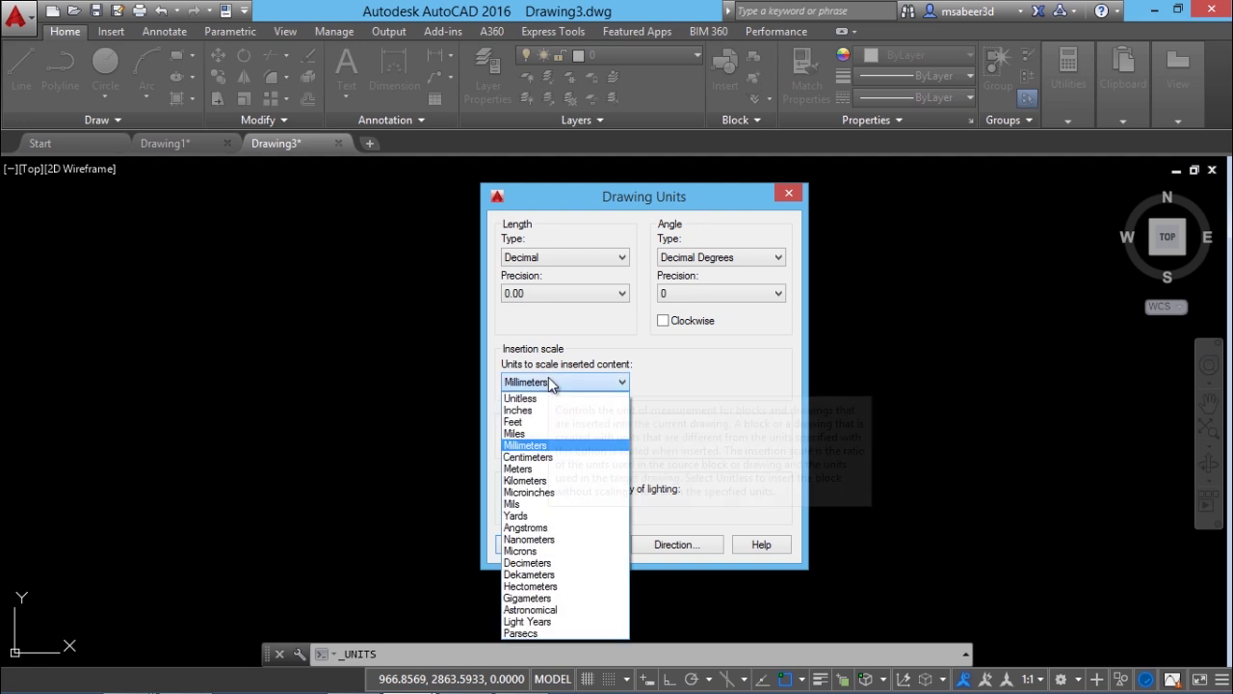
left_click(540, 456)
left_click(525, 545)
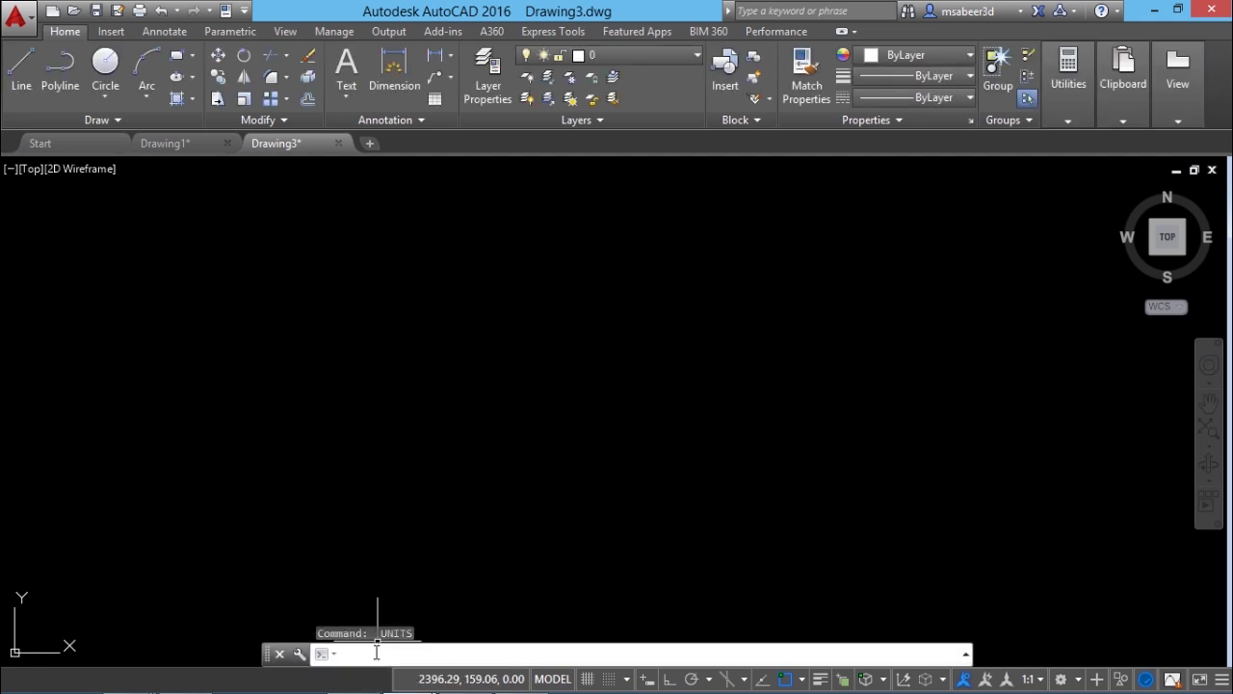
Set the model space limits from 0,0 to 1500,1500 and apply Zoom All to fit them
type("limits")
key("Return")
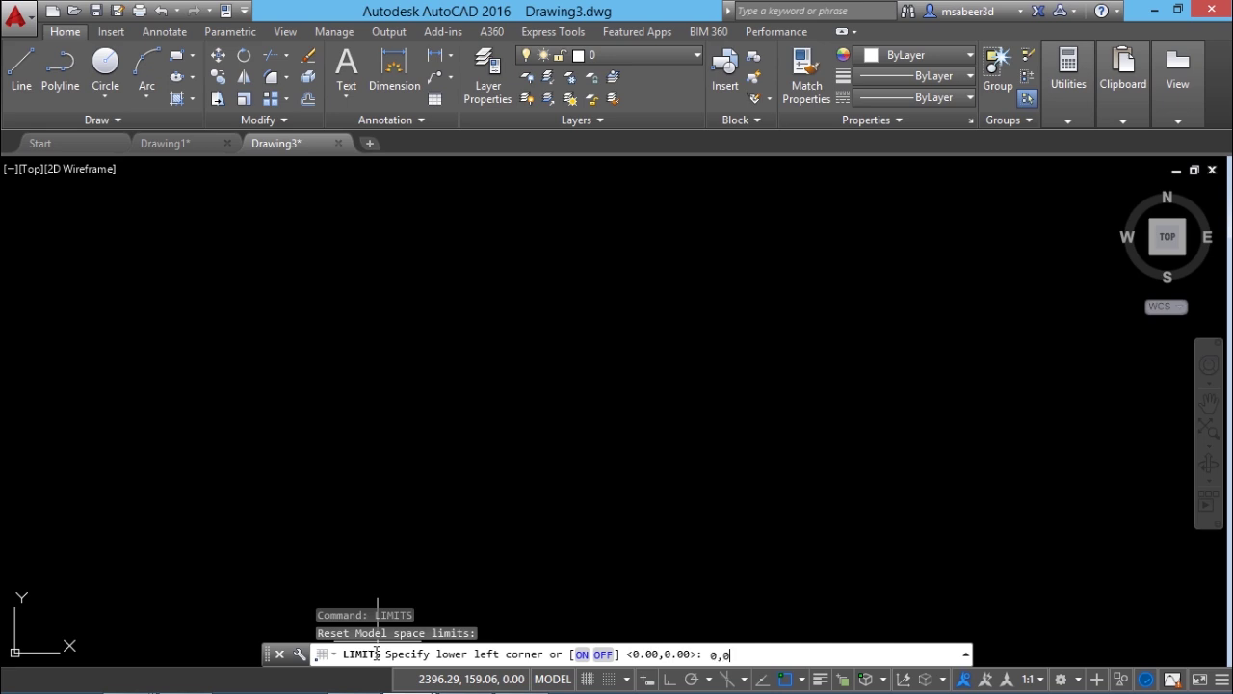
key("Return")
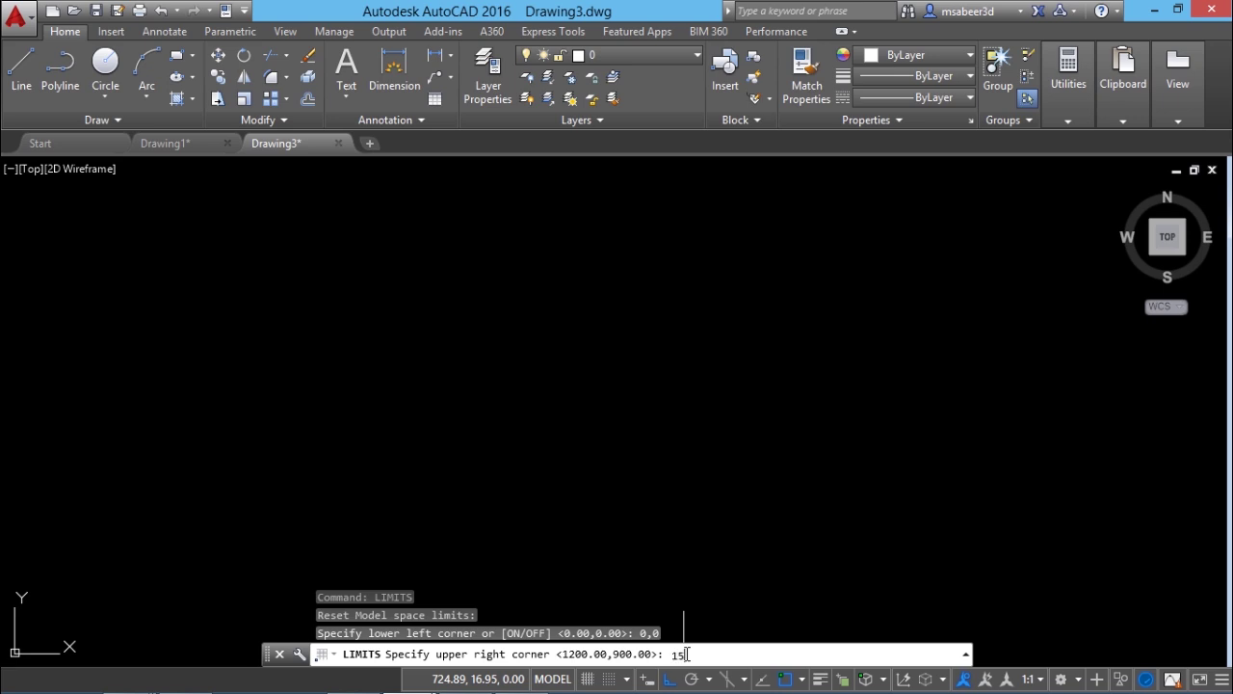
type("500")
key("Return")
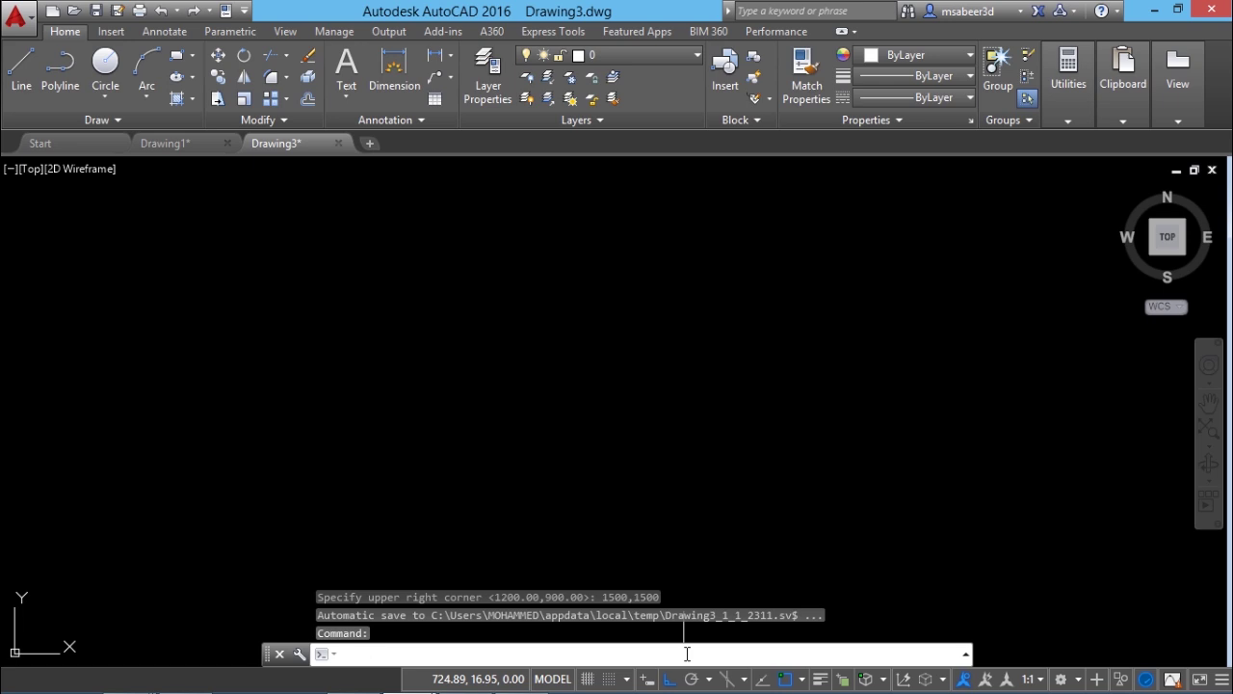
type("z")
key("Return")
type("A")
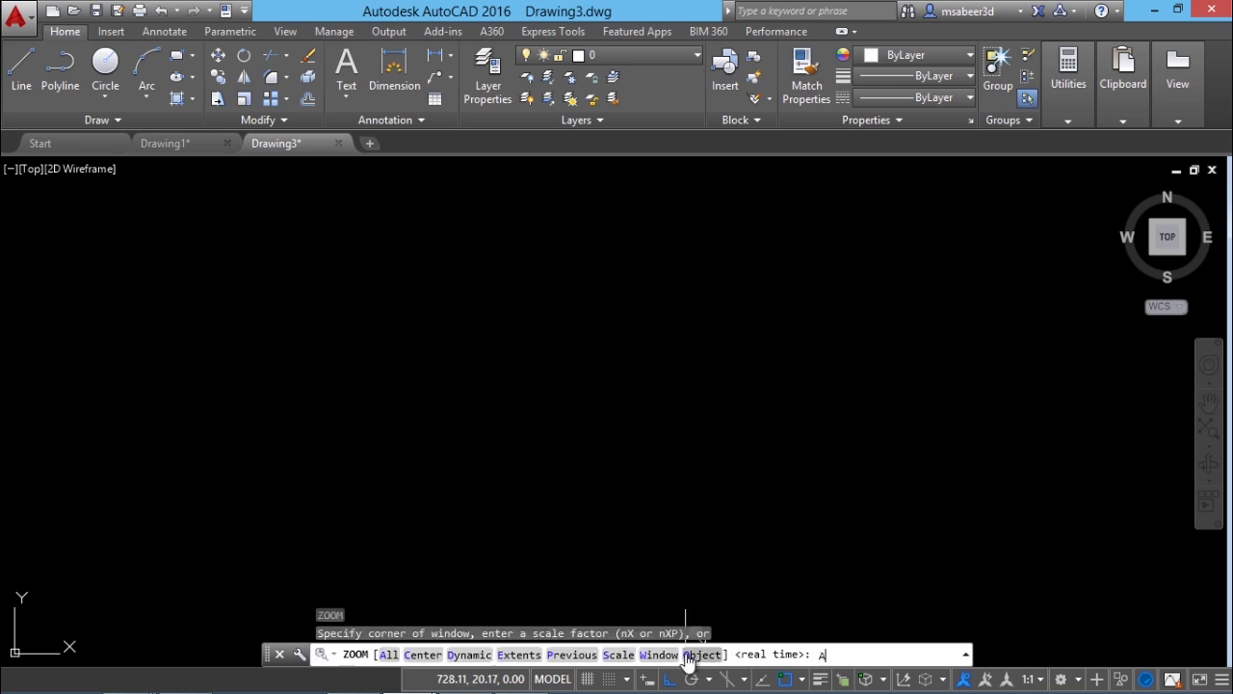
key("Return")
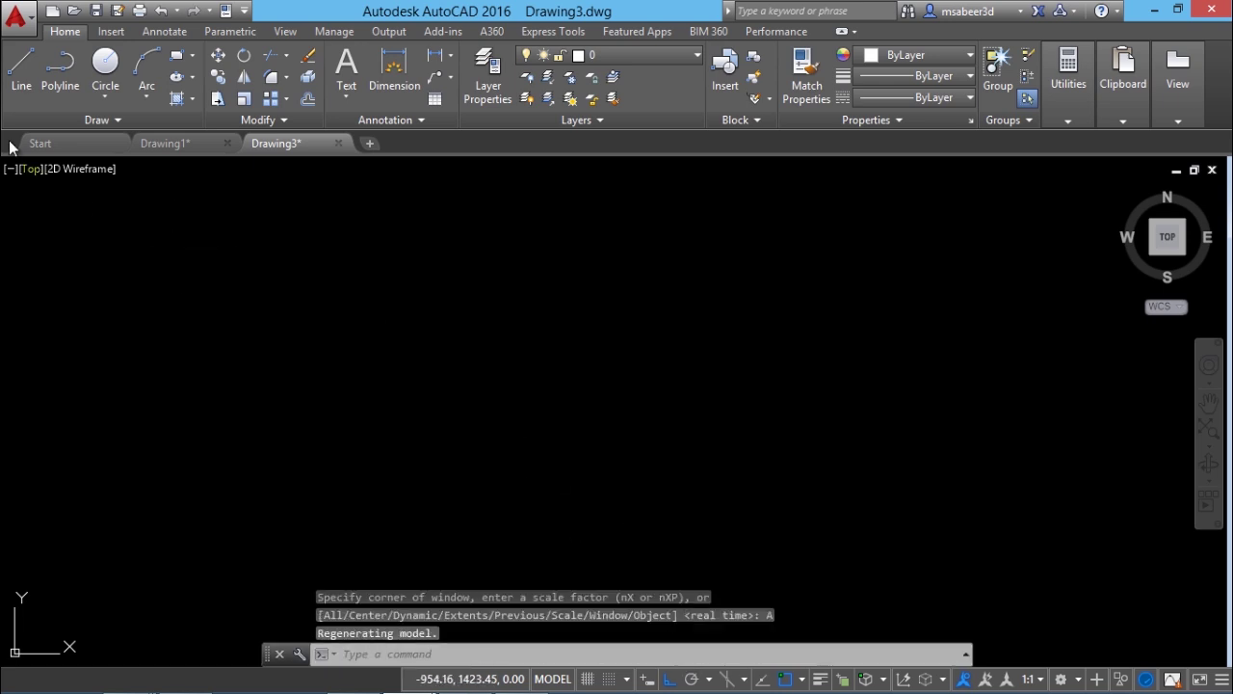
Draw the horizontal base line of the house from 0,0 to 1200,0 with Ortho mode on
left_click(20, 89)
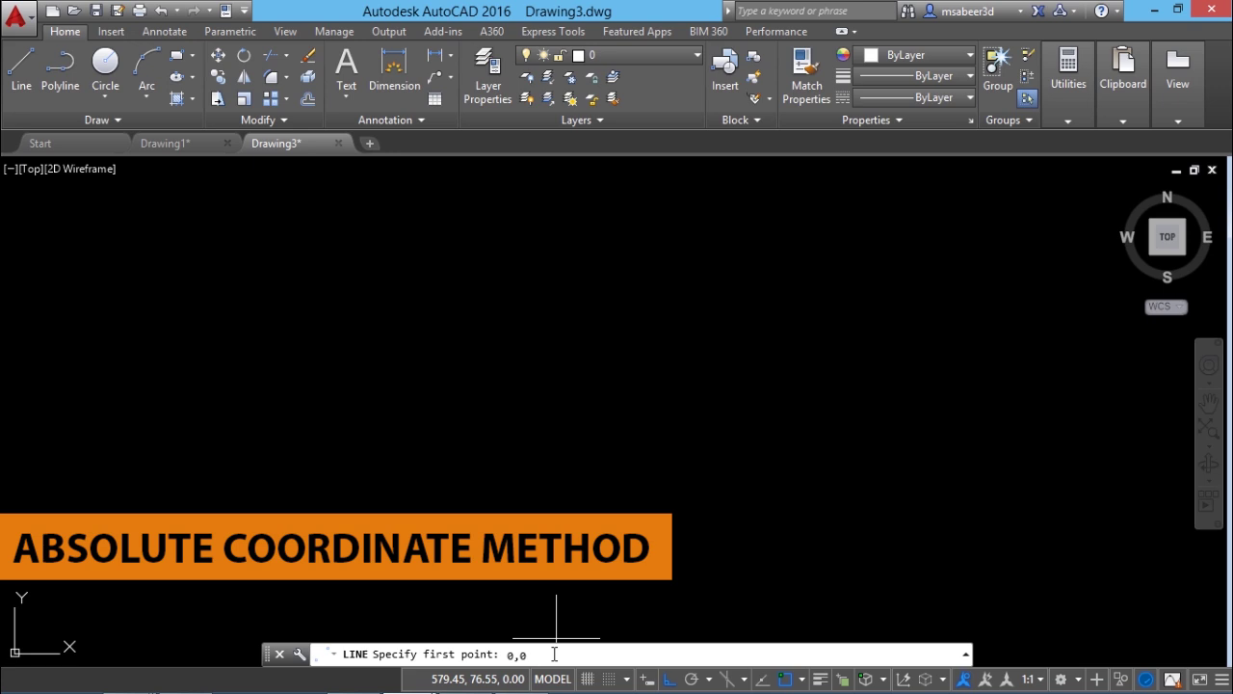
key("Return")
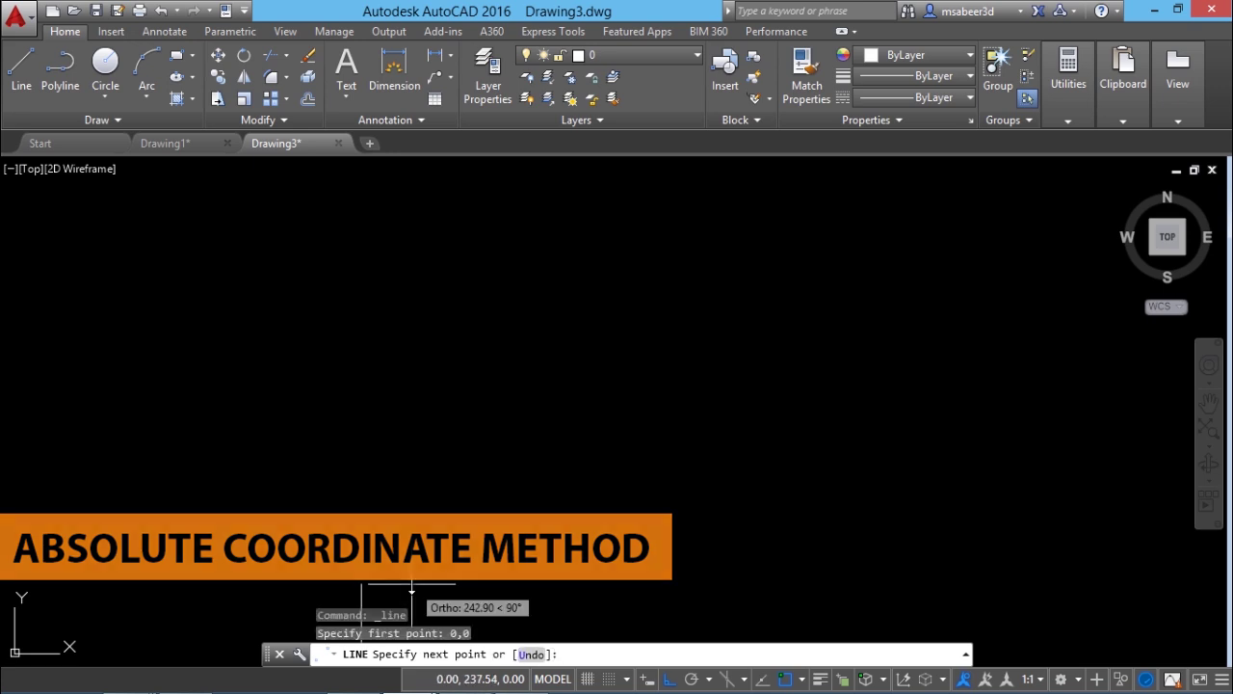
middle_click_drag(411, 583, 446, 435)
middle_click_drag(417, 497, 345, 525)
key("F8")
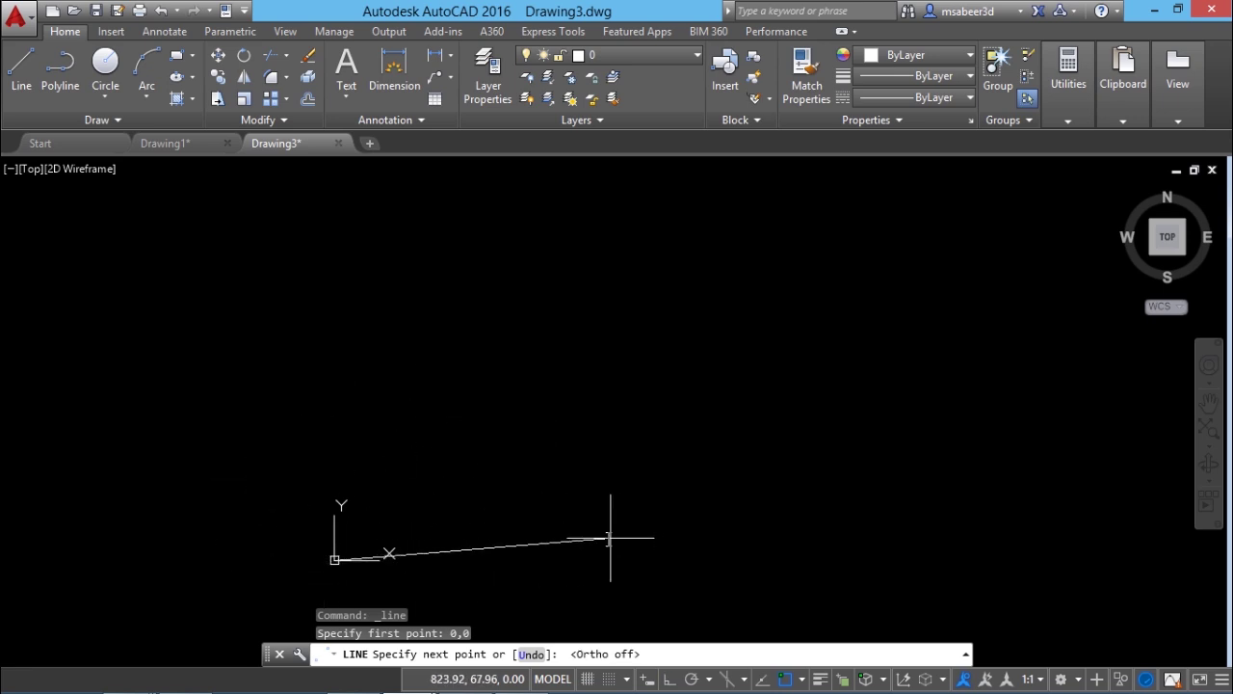
middle_click_drag(631, 529, 467, 520)
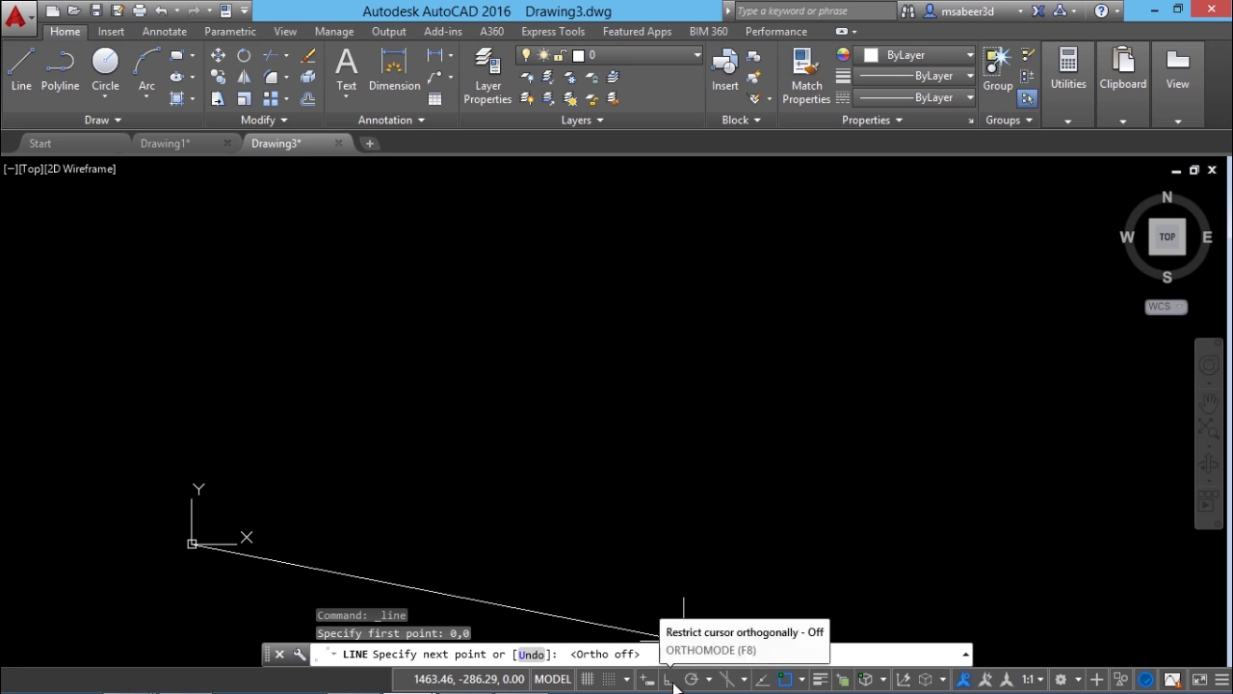
left_click(669, 679)
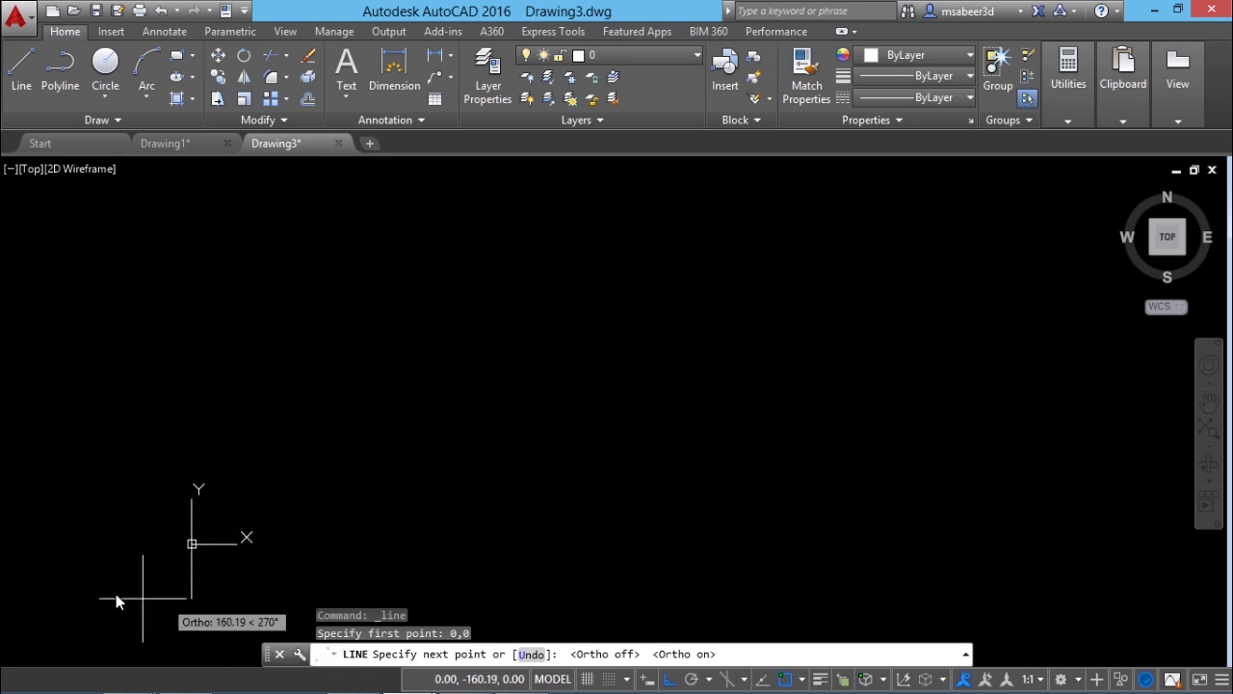
left_click(671, 680)
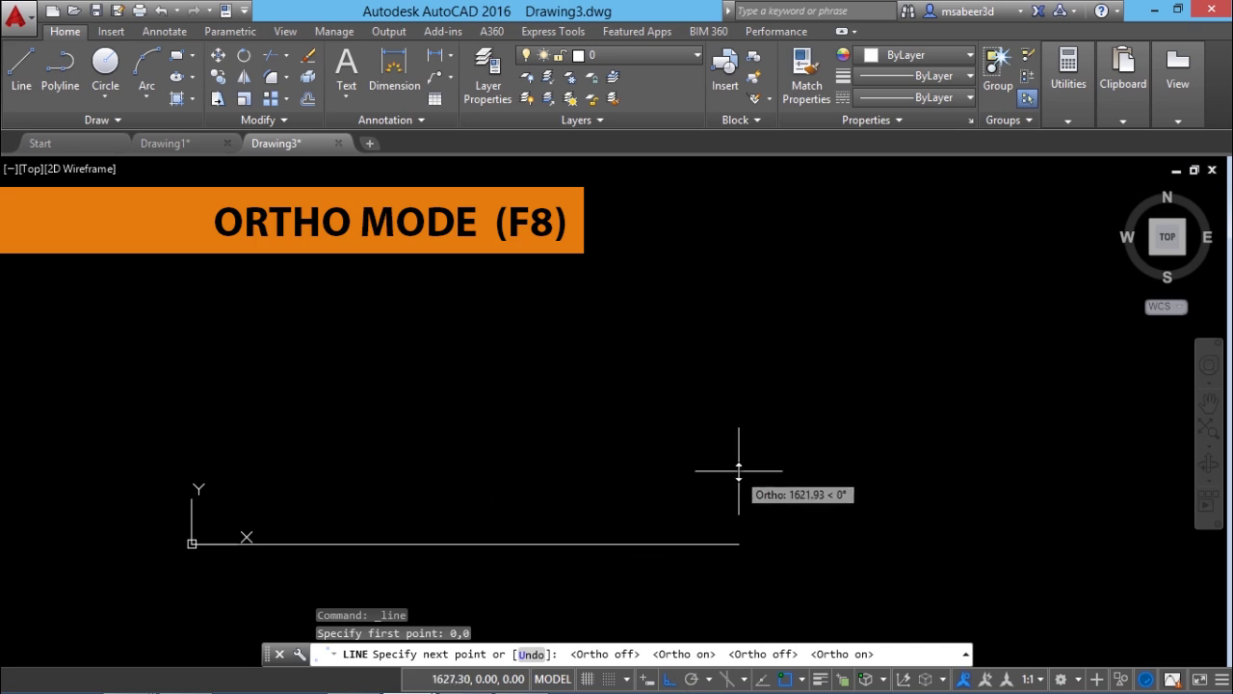
type("0")
key("Return")
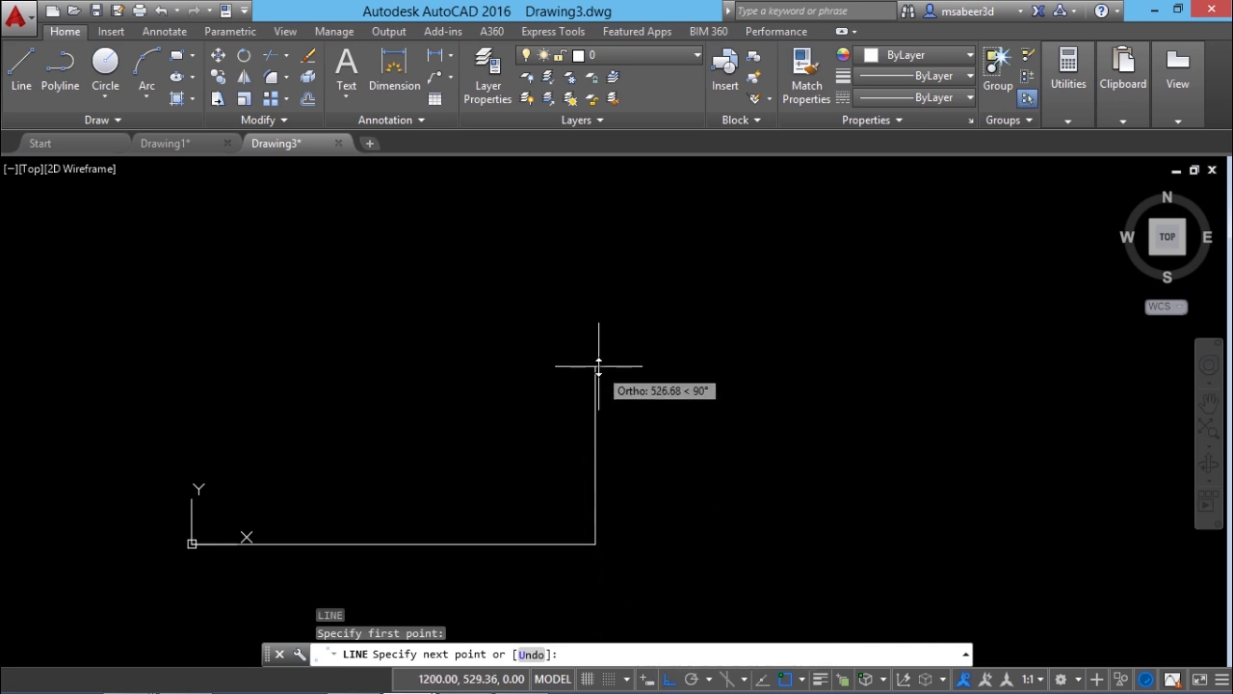
Draw a 300 cm vertical line upward from the right end of the base line and end the command
type("300")
key("Return")
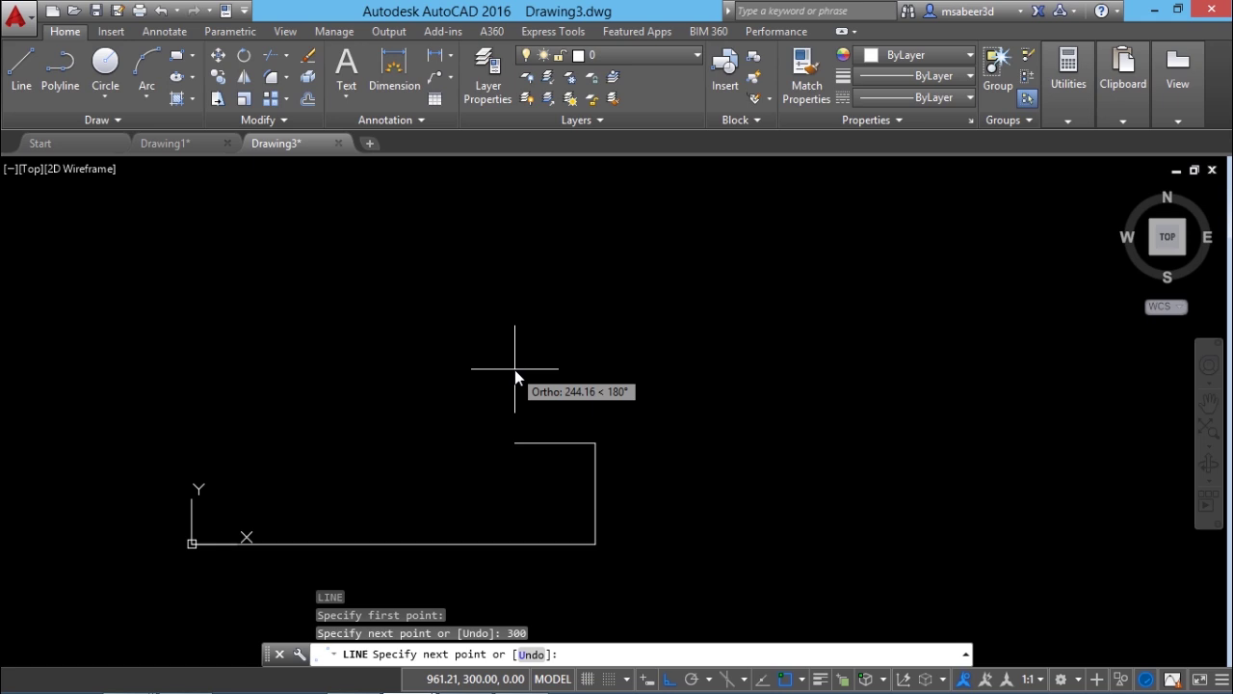
key("Return")
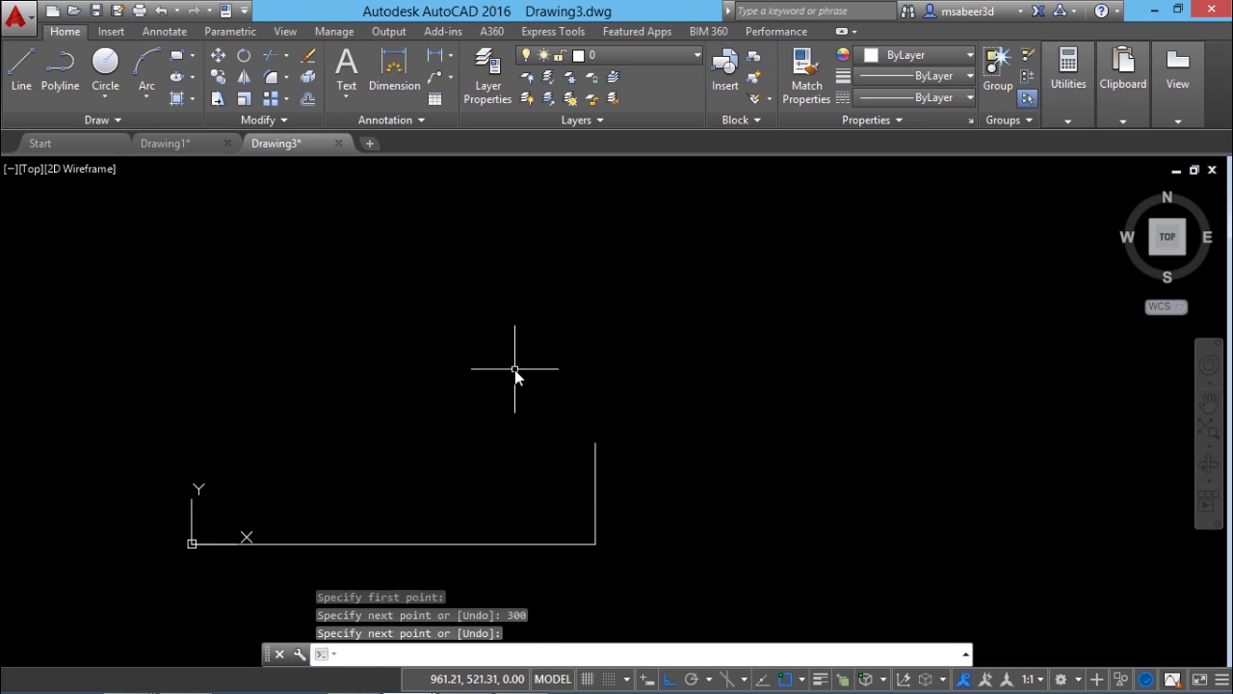
With Dynamic Input on and Ortho off, draw the wall's top line from the upper end of the vertical line, 1200 long at 180°
left_click(645, 681)
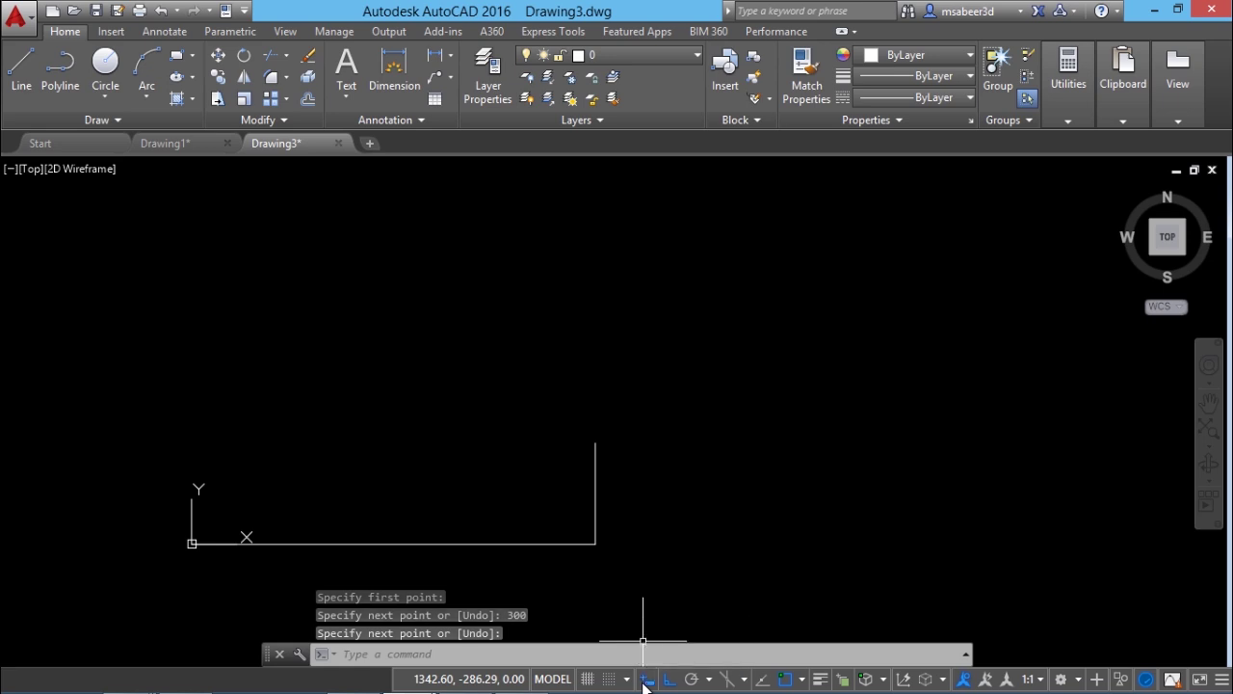
right_click(643, 321)
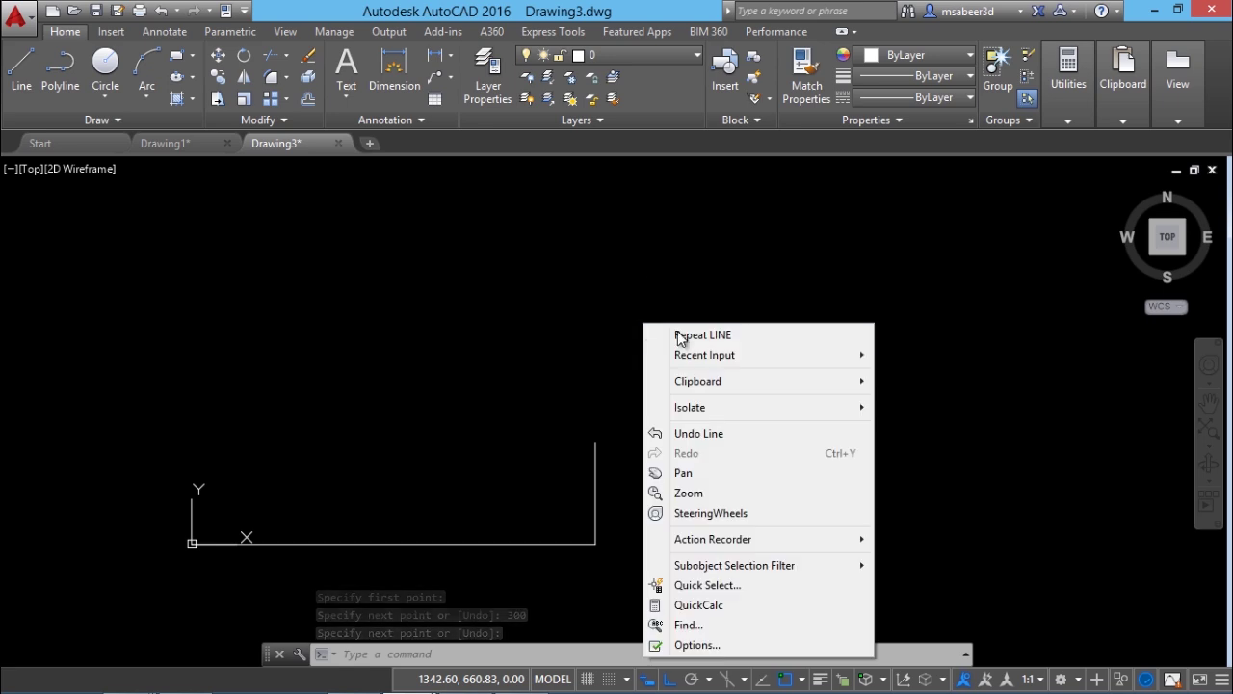
left_click(723, 337)
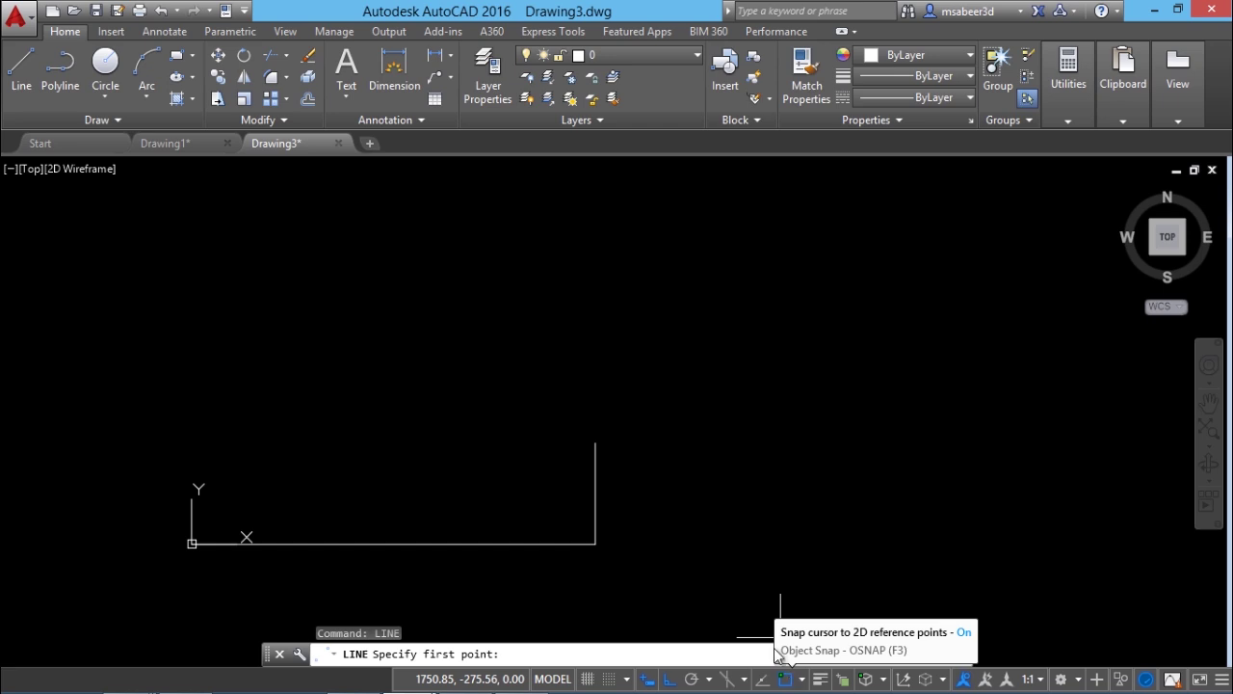
left_click(595, 444)
left_click(669, 679)
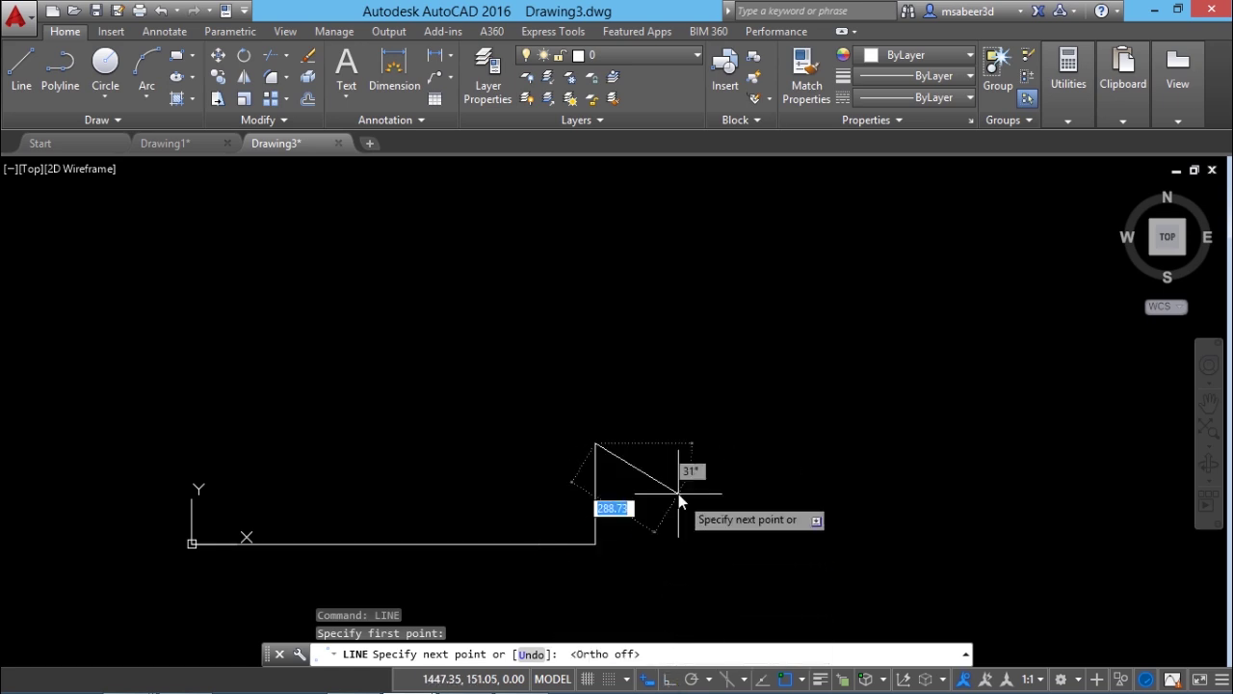
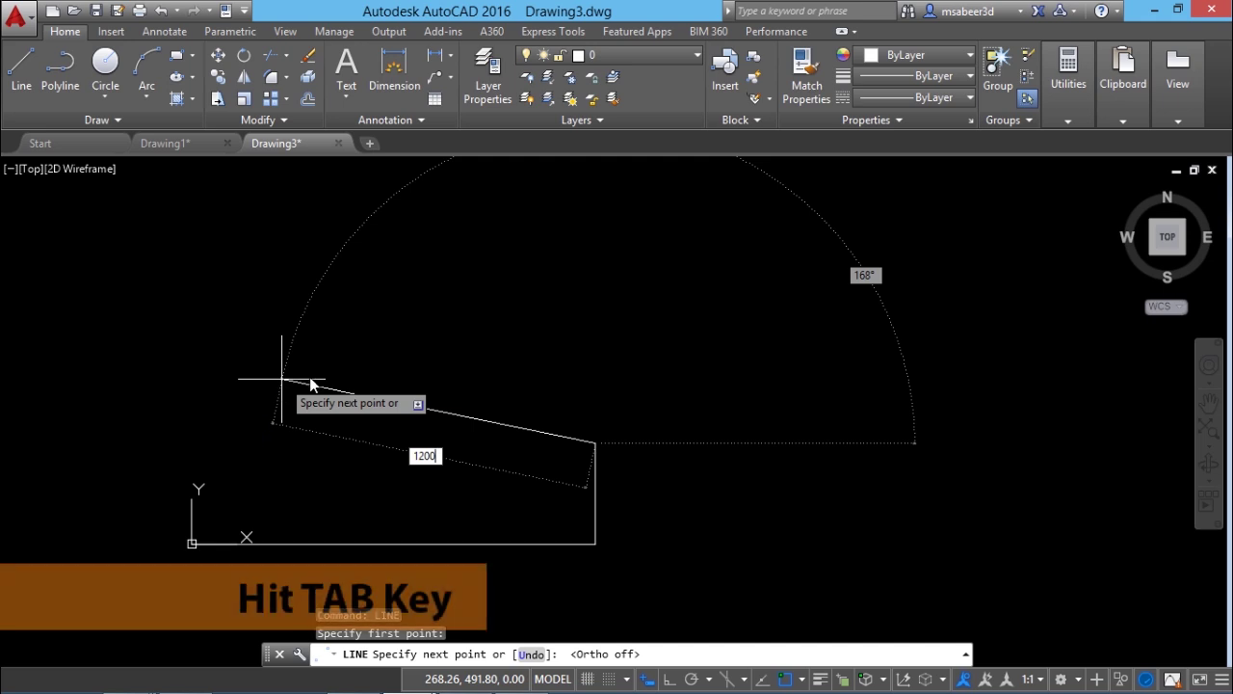
key("Tab")
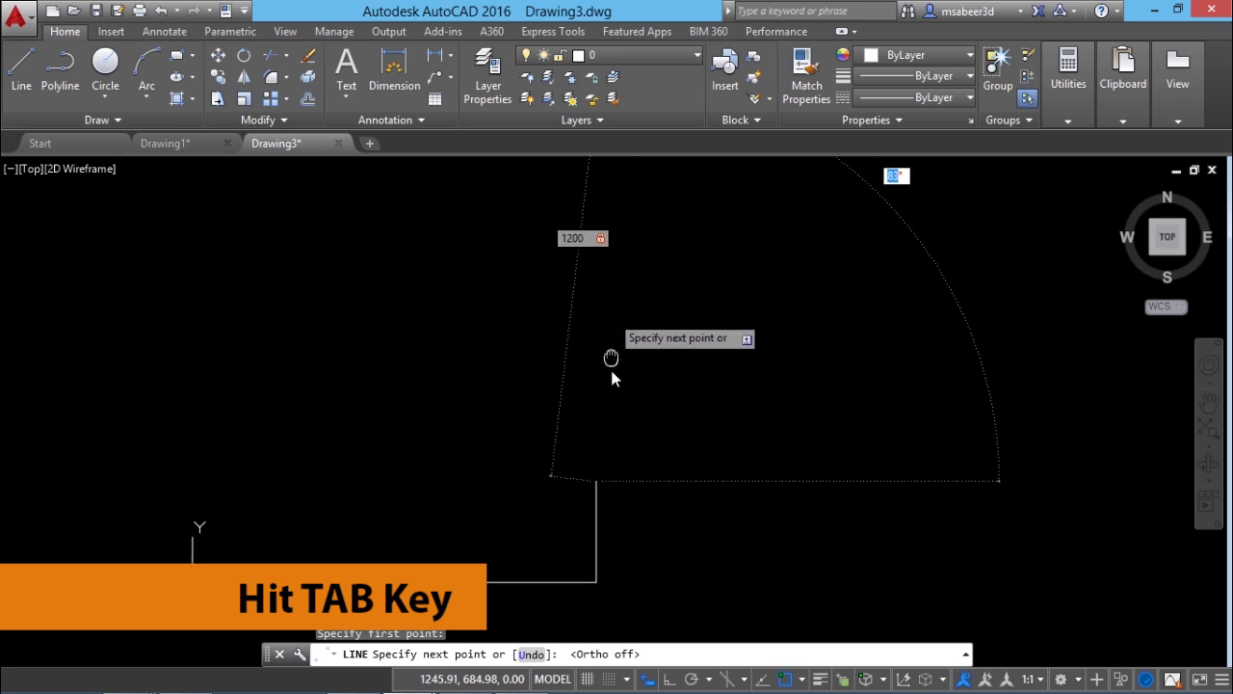
scroll(610, 376, "down", 2)
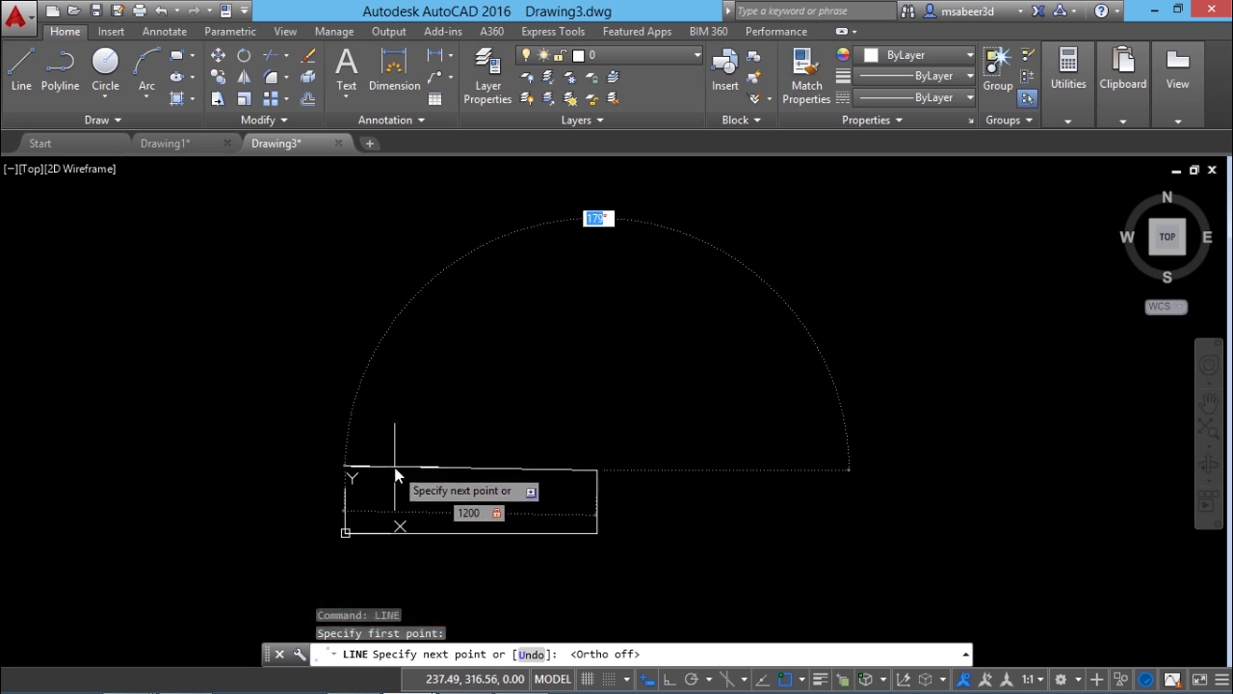
type("180")
key("Return")
scroll(348, 539, "up", 4)
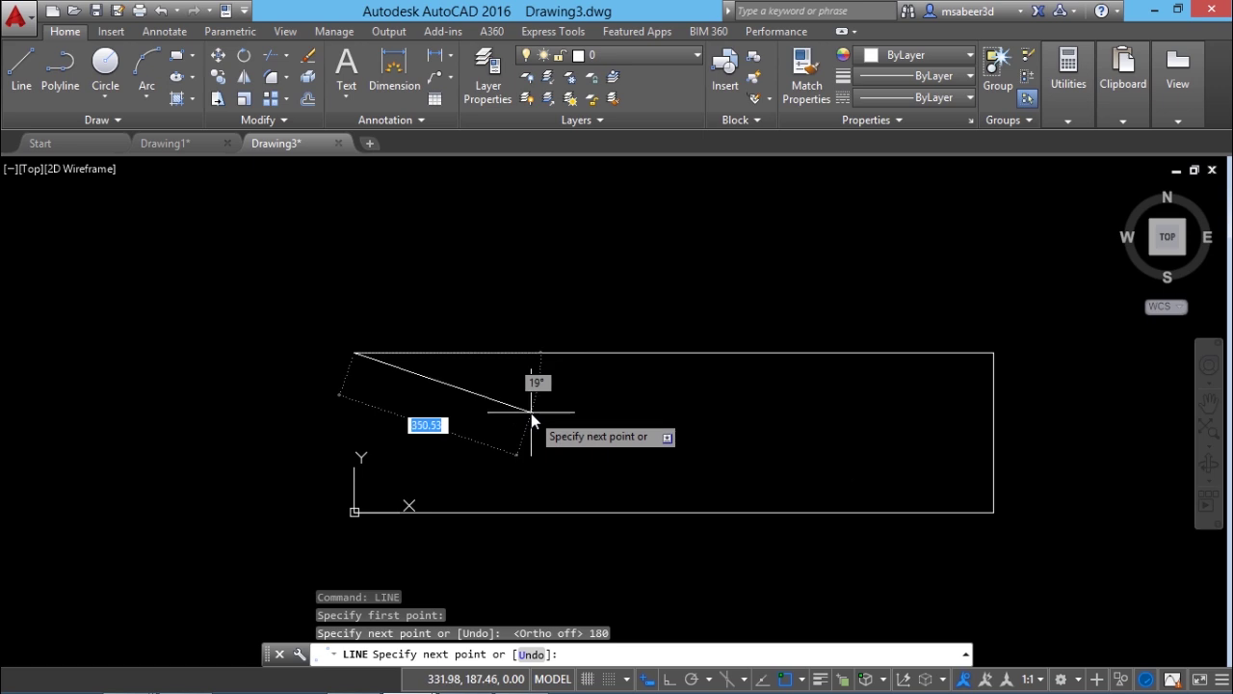
Draw the left side of the wall rectangle as a 300 cm line down from the top-left corner to the origin
key("F8")
key("F8")
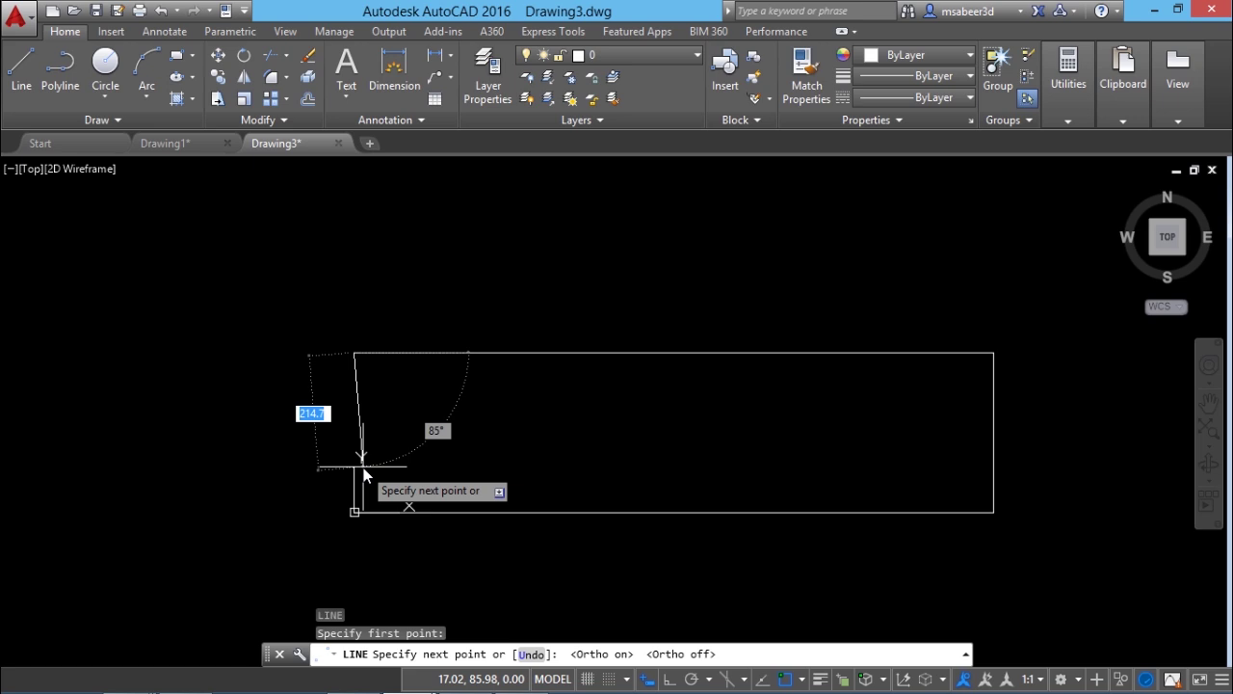
type("300")
key("Tab")
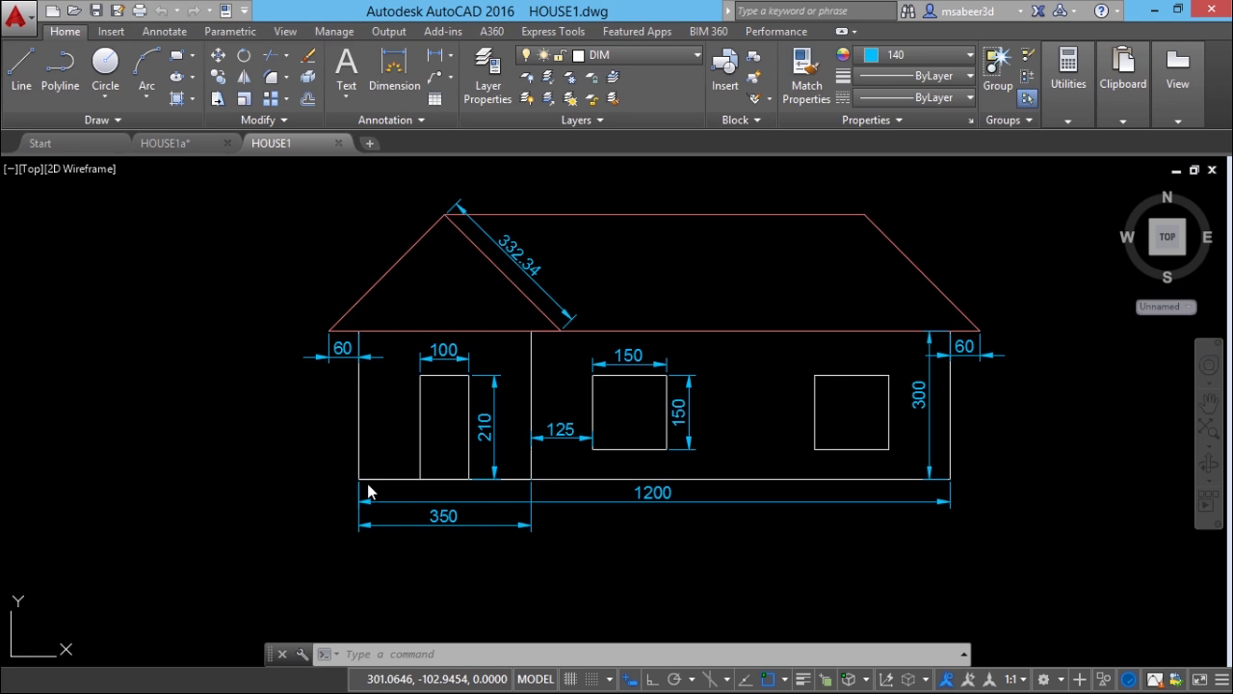
In HOUSE1a, draw the interior wall line from 350,0 straight up 300 with Ortho mode on
key("ctrl+Tab")
right_click(678, 296)
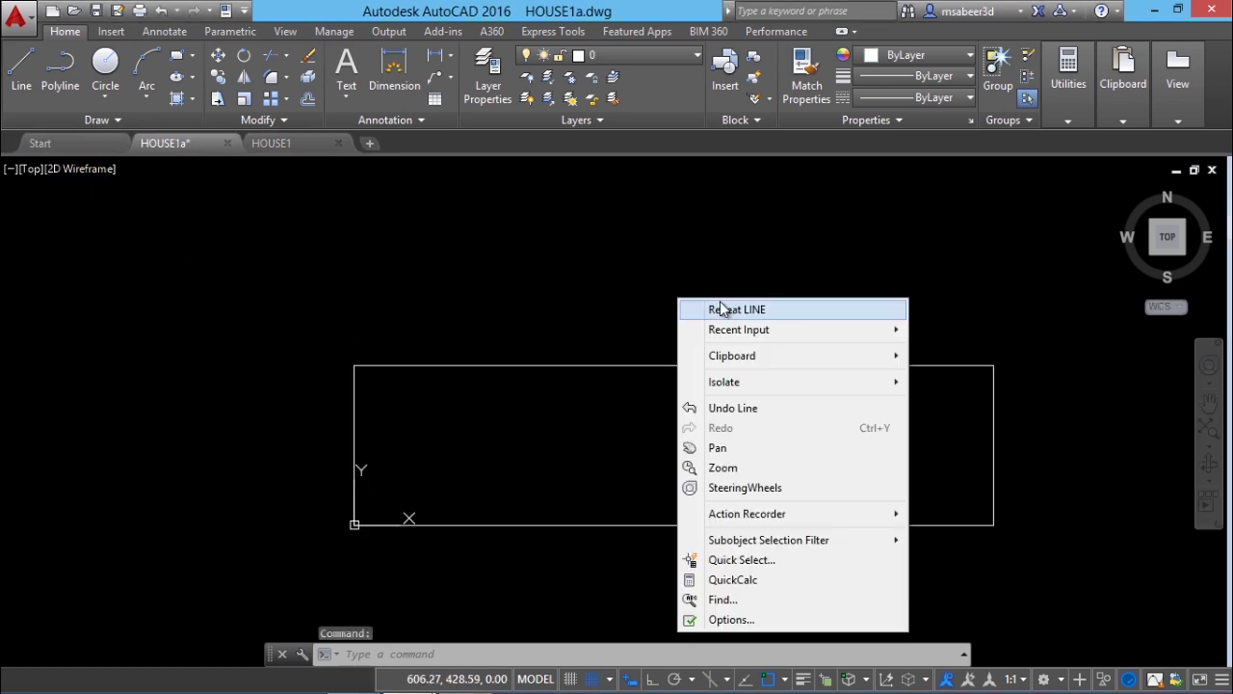
left_click(721, 308)
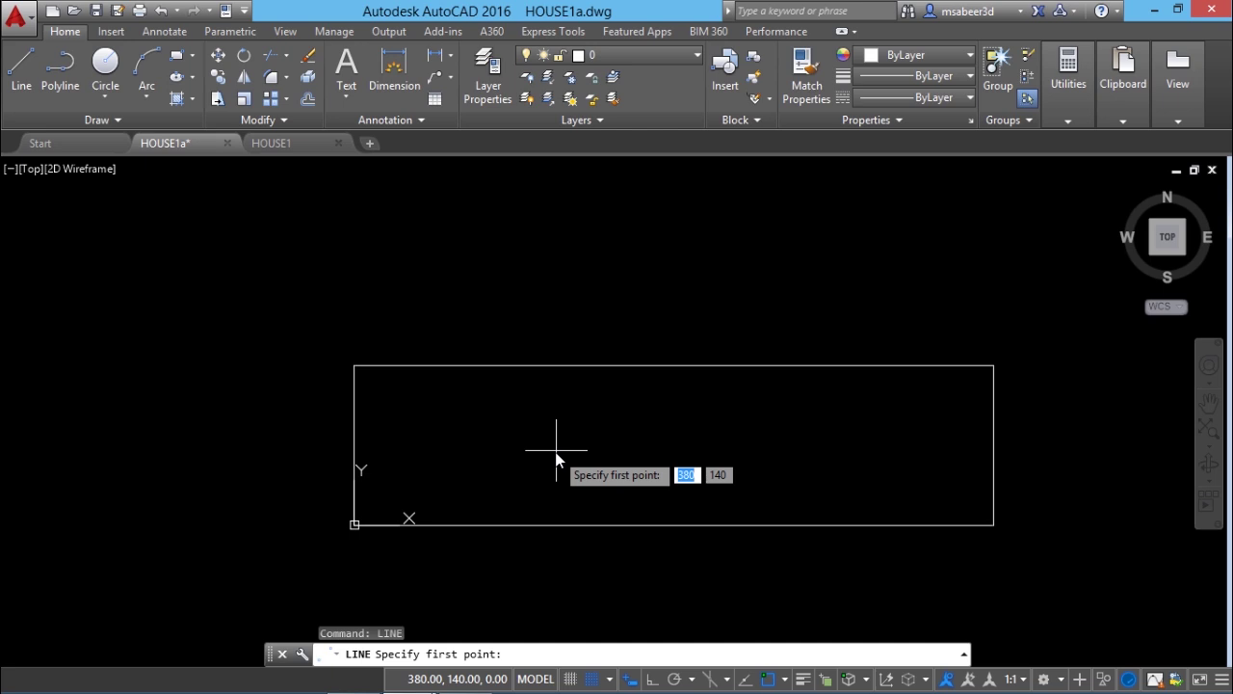
type("350")
key("Tab")
type("0")
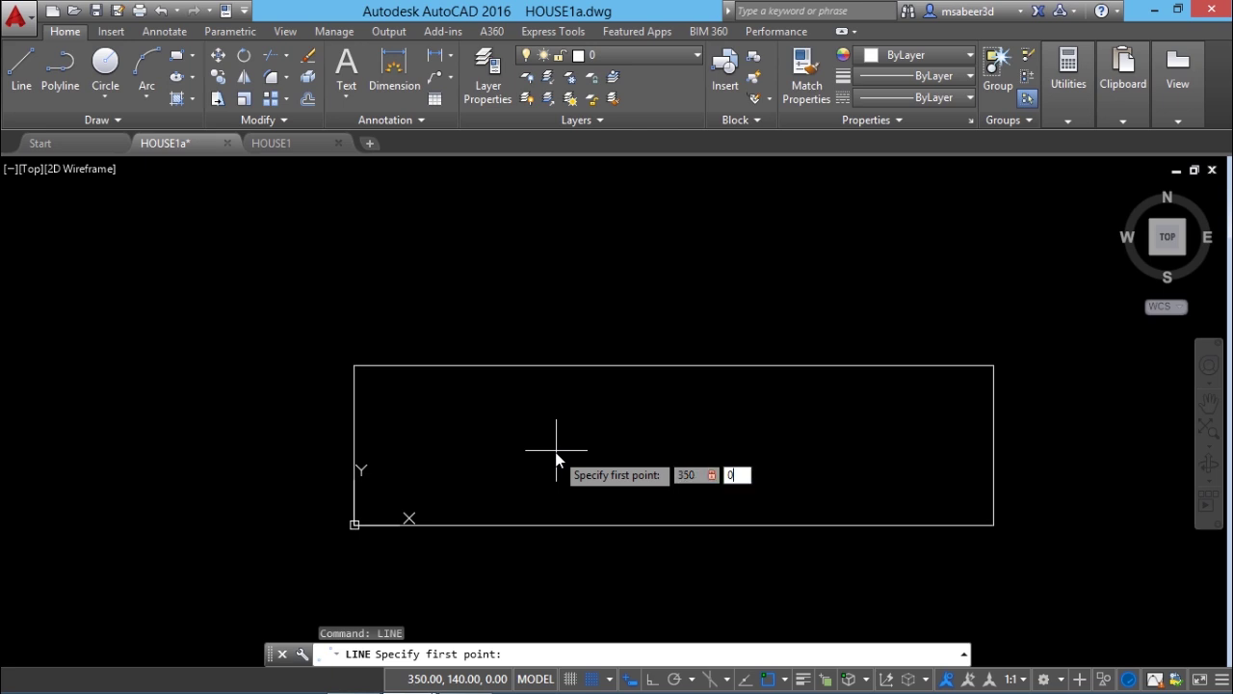
key("Return")
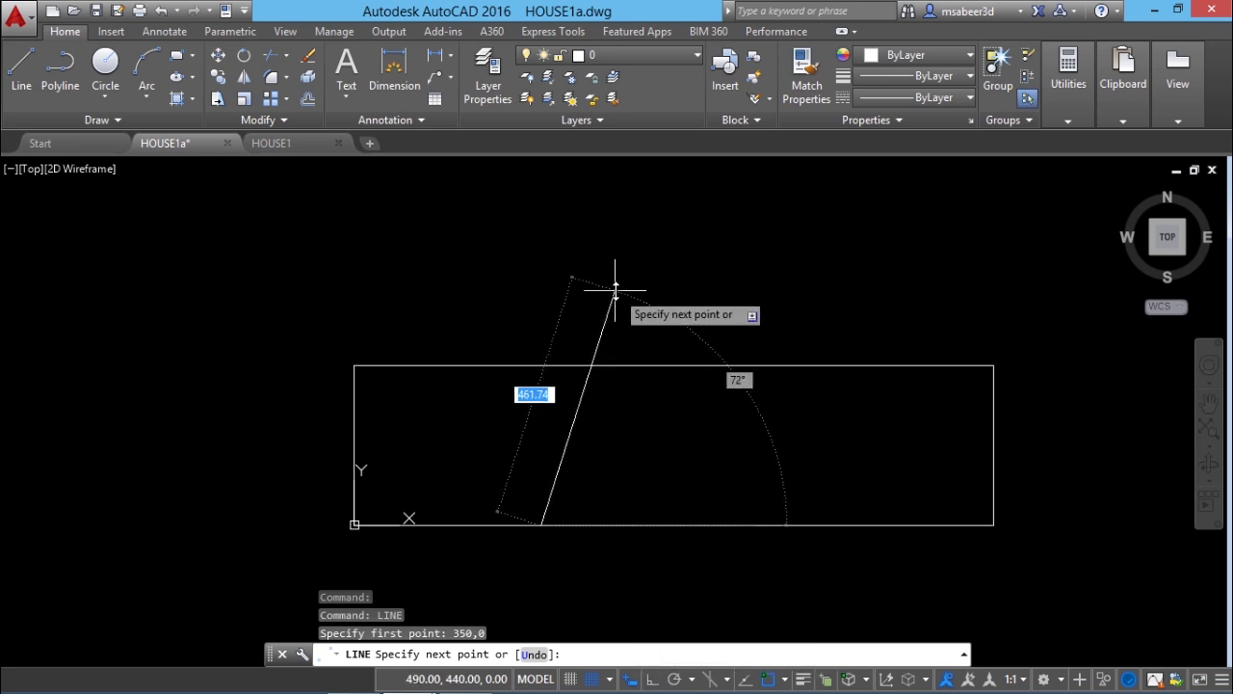
key("F8")
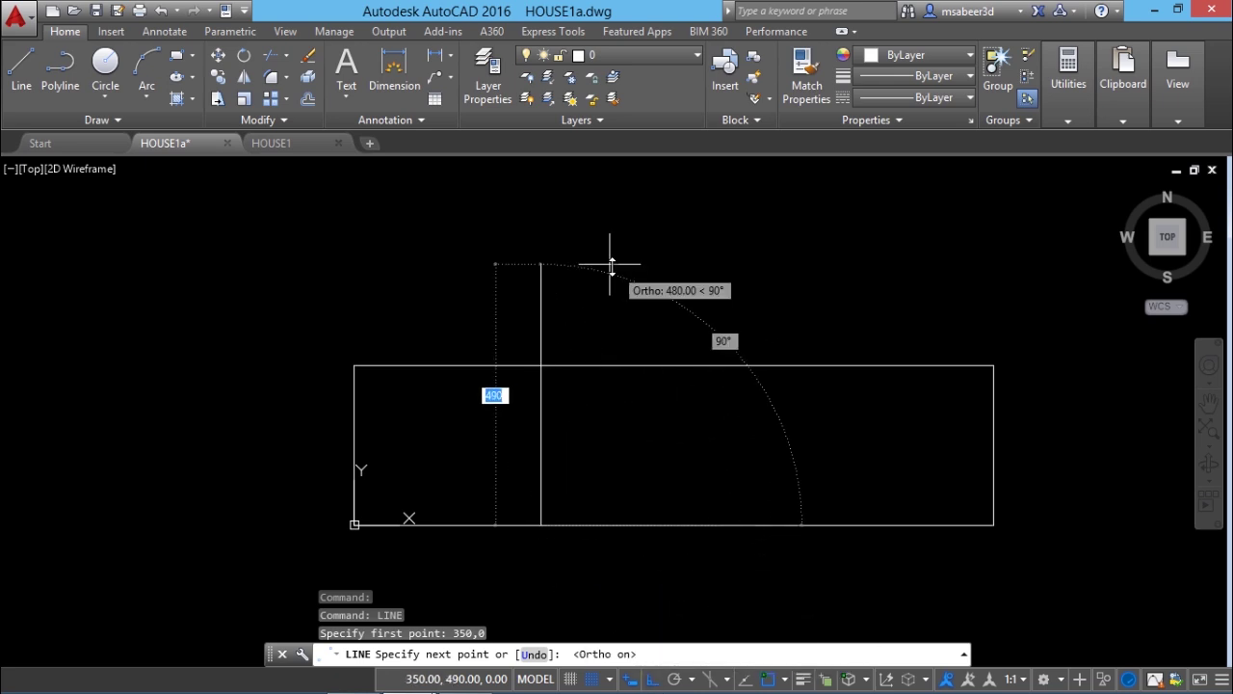
type("300")
key("Return")
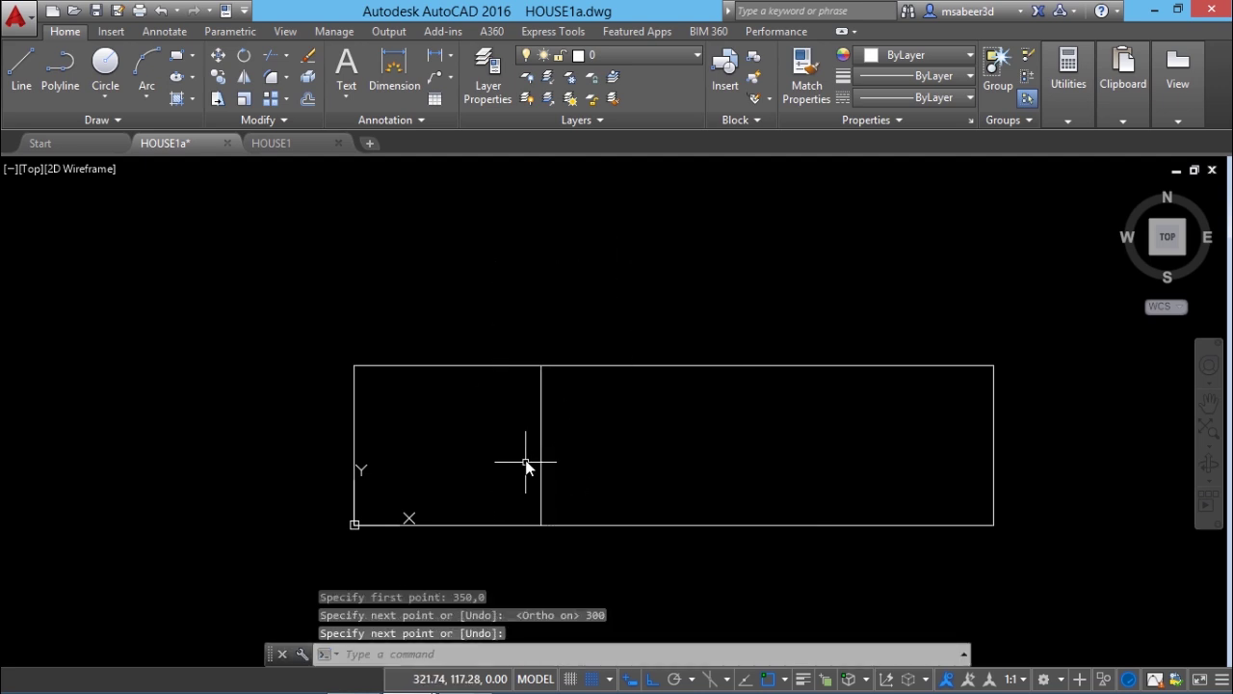
Check the door dimensions in HOUSE1, start a line at 125,0 in HOUSE1a, and turn Dynamic Input off
left_click(271, 143)
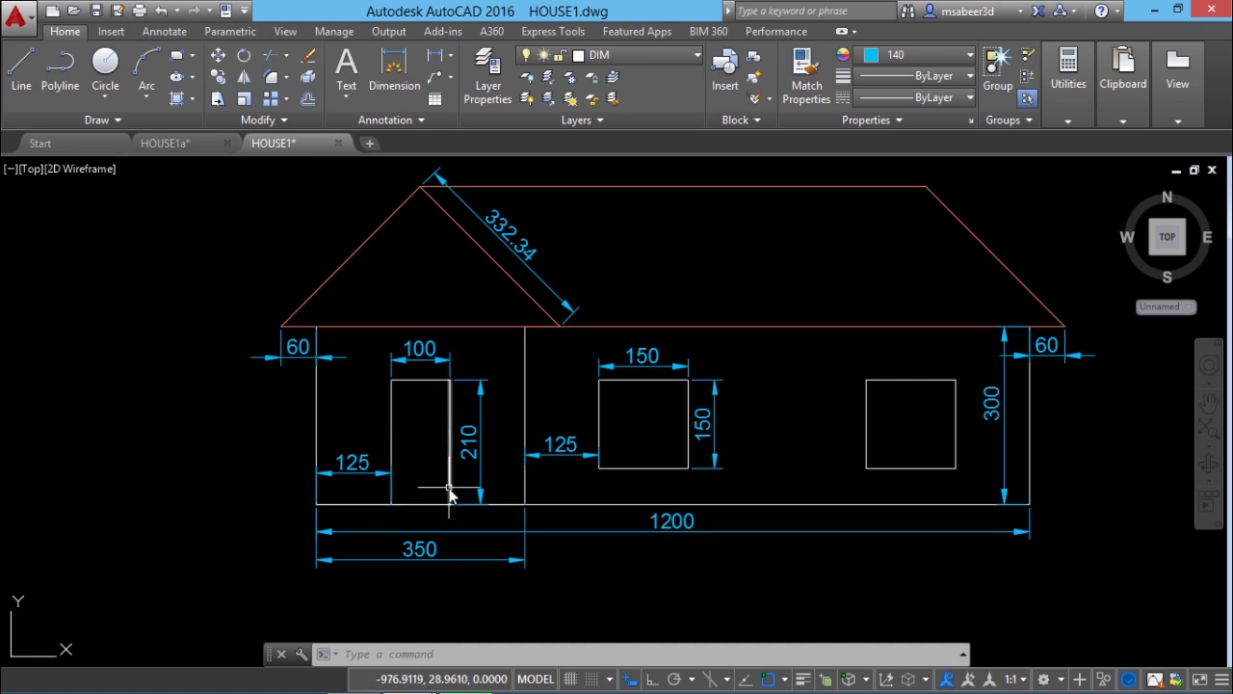
scroll(390, 516, "up", 4)
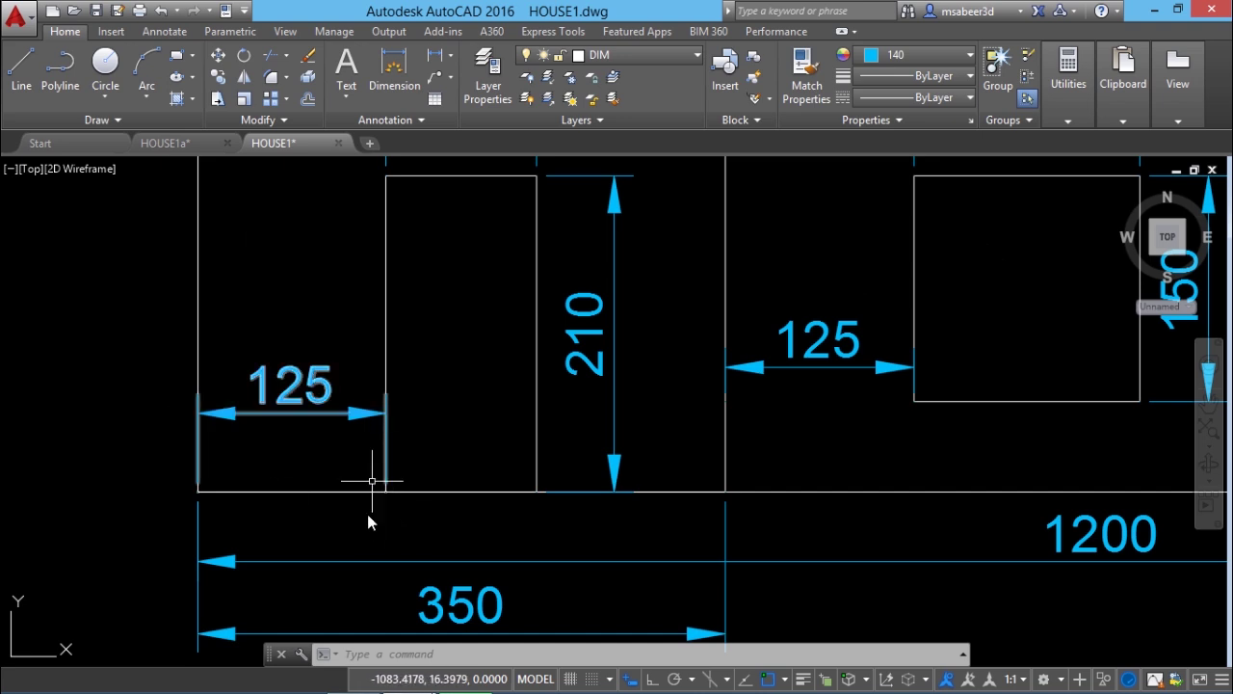
scroll(367, 513, "down", 2)
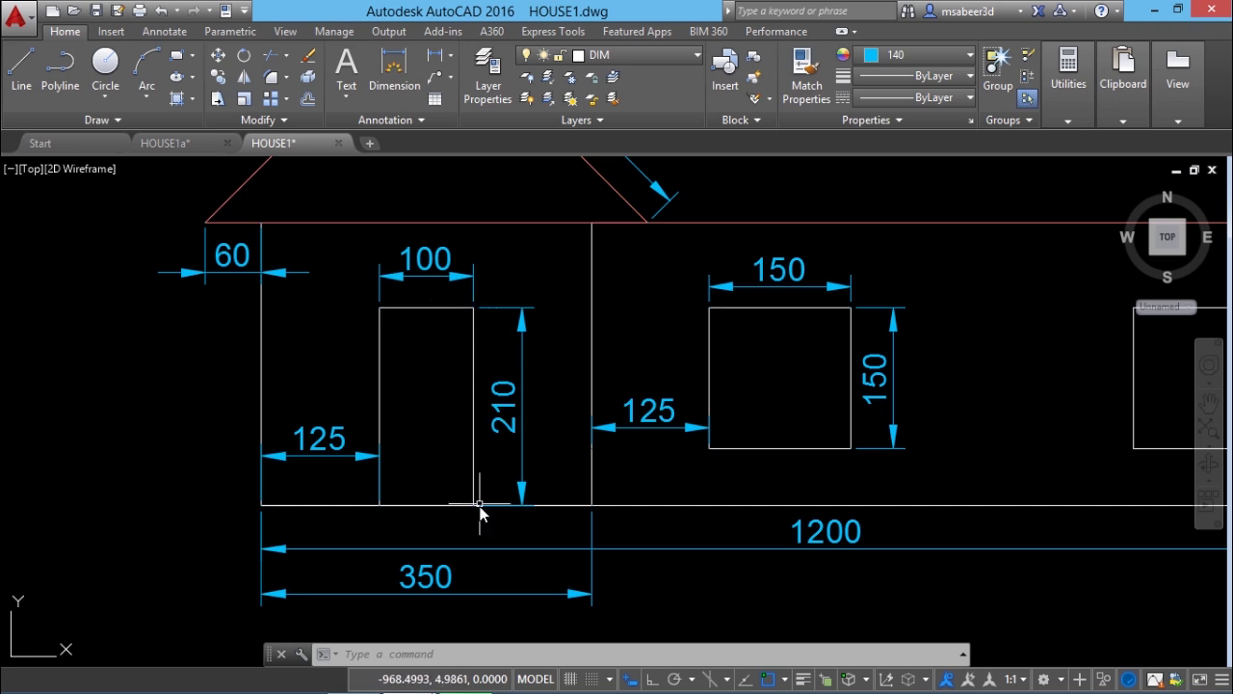
left_click(189, 147)
right_click(616, 262)
left_click(648, 276)
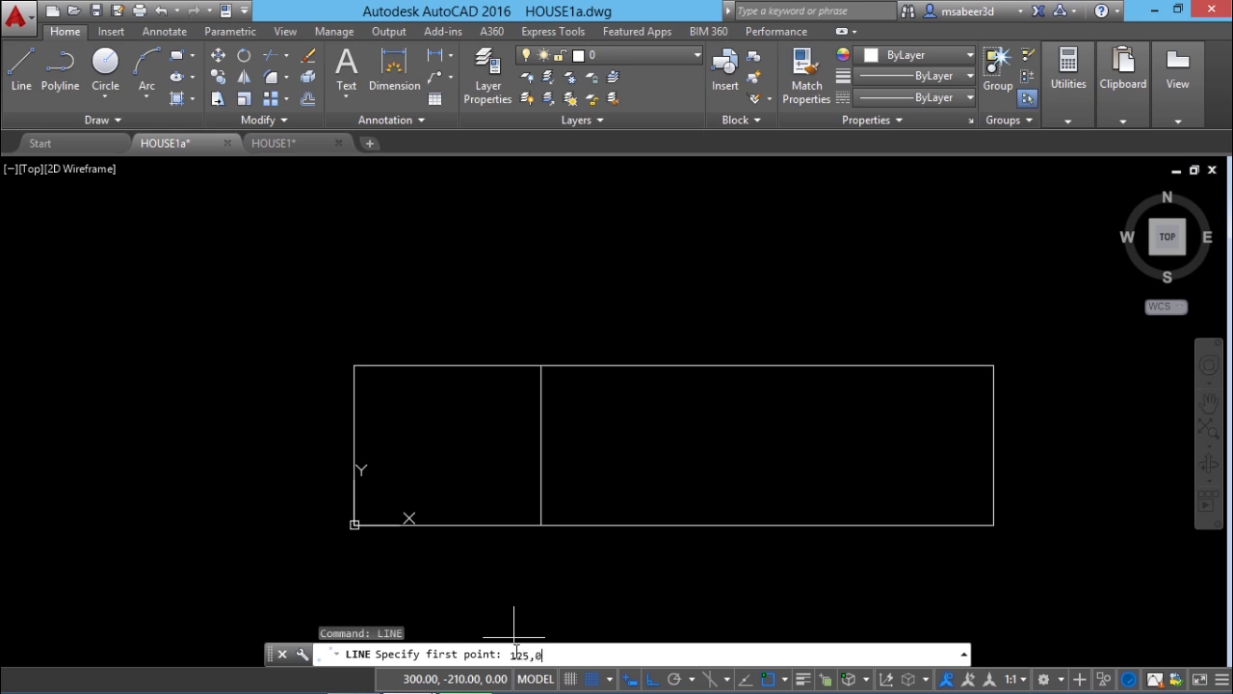
type("125,0")
key("Return")
scroll(428, 459, "up", 2)
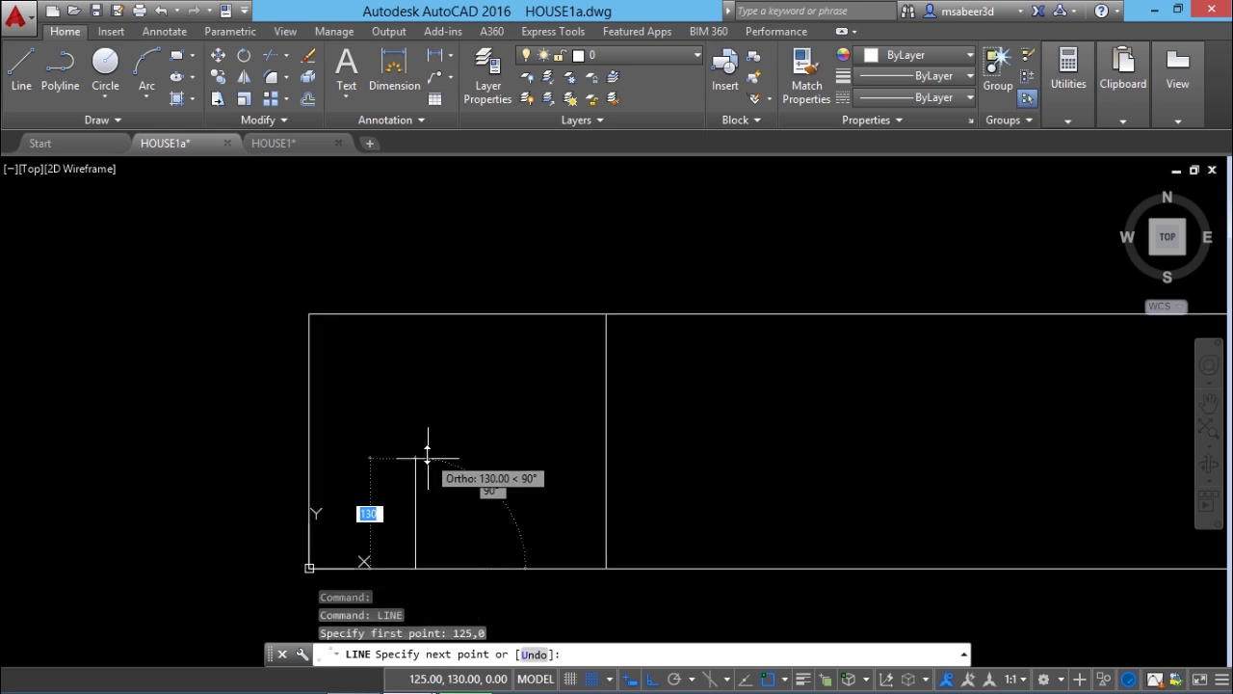
left_click(631, 680)
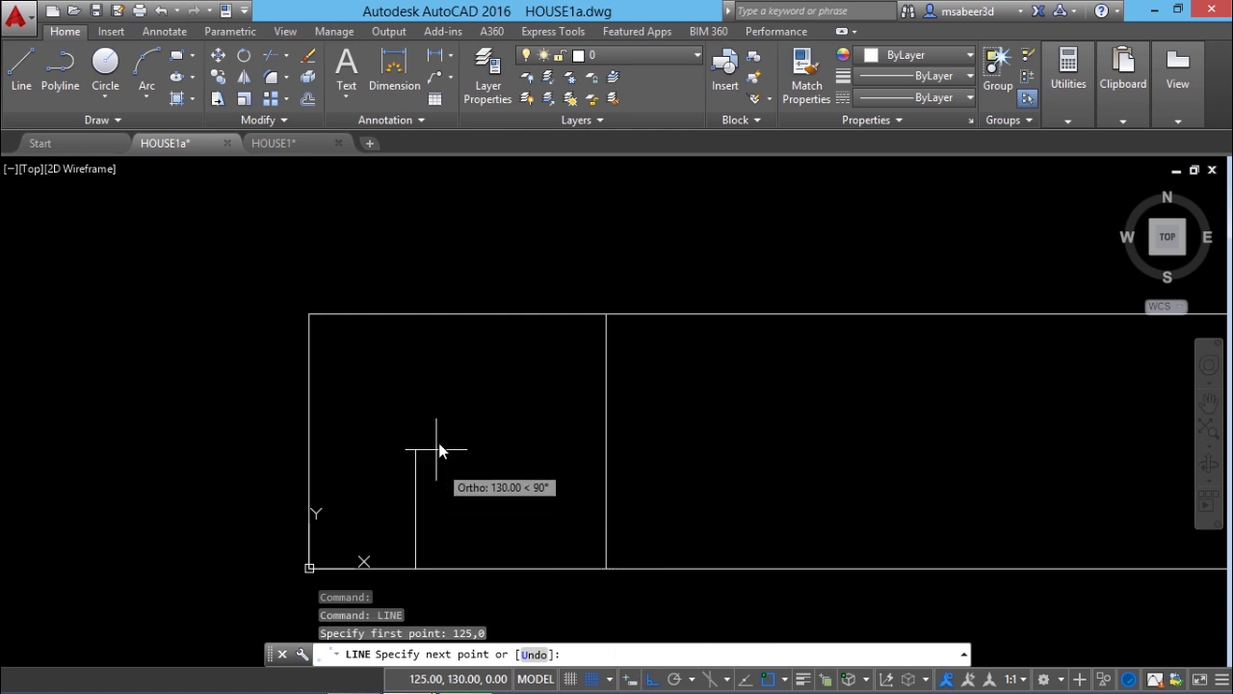
Draw the door outline from the 125,0 start point: 210 up, 100 to the right, and 210 down to the base line
type("210")
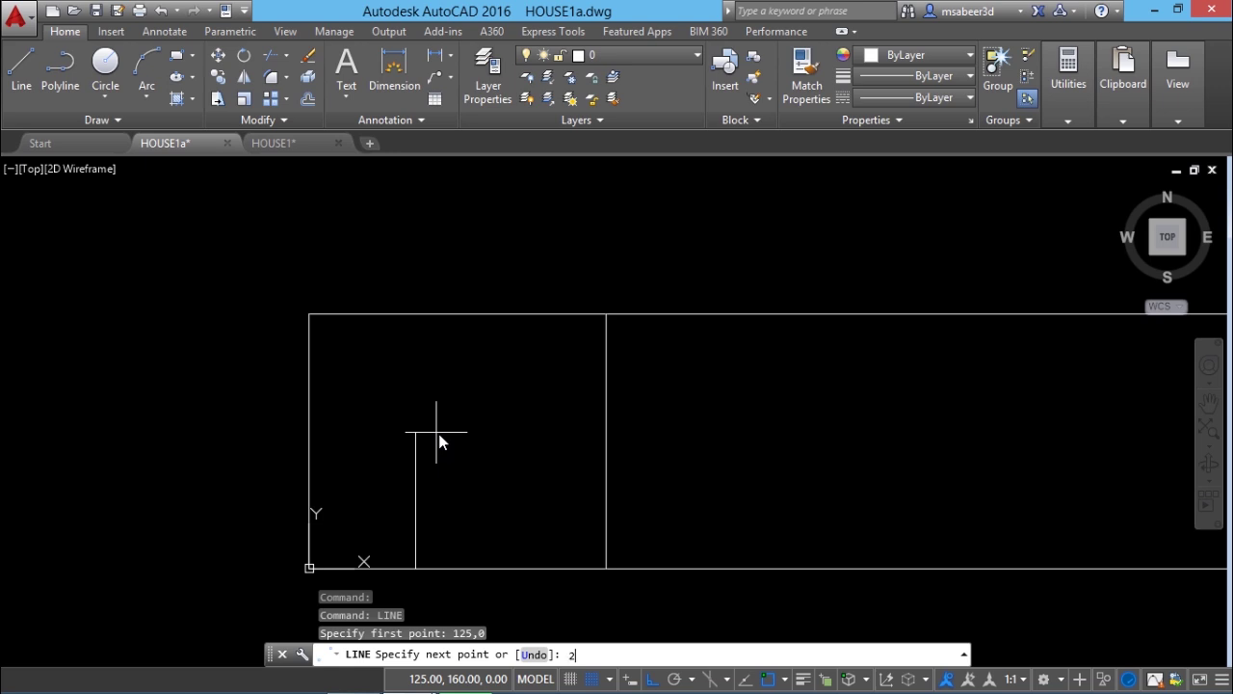
key("Return")
type("1")
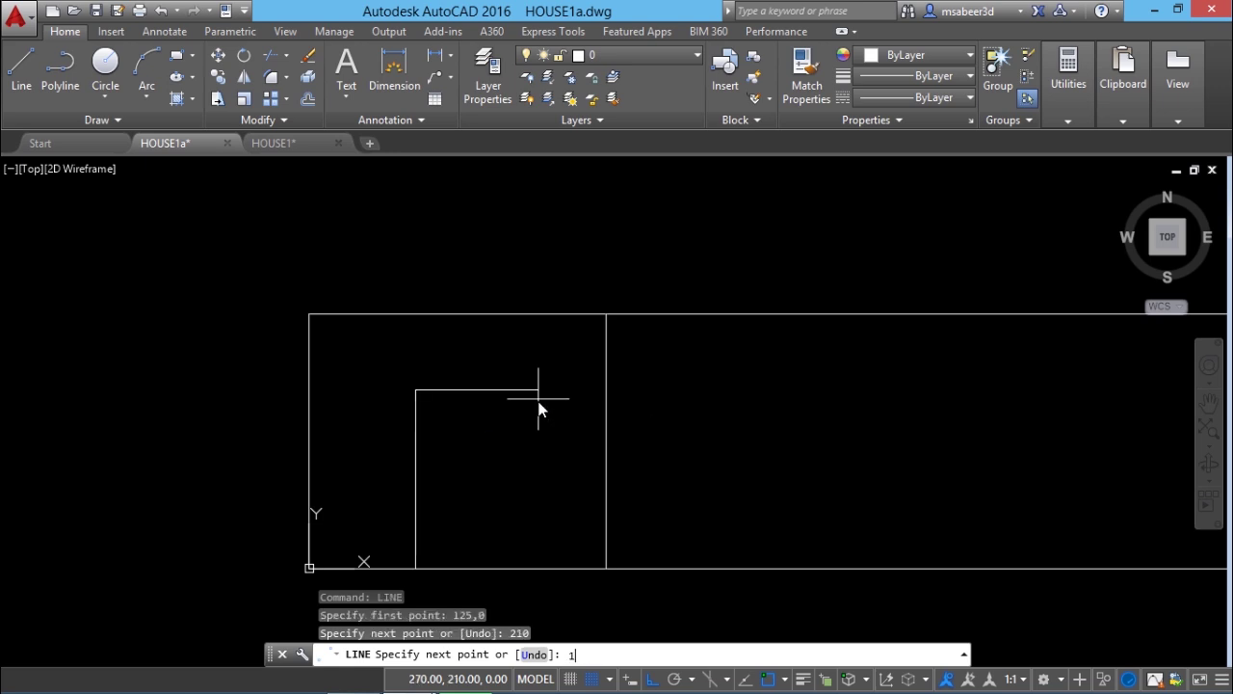
type("00")
key("Return")
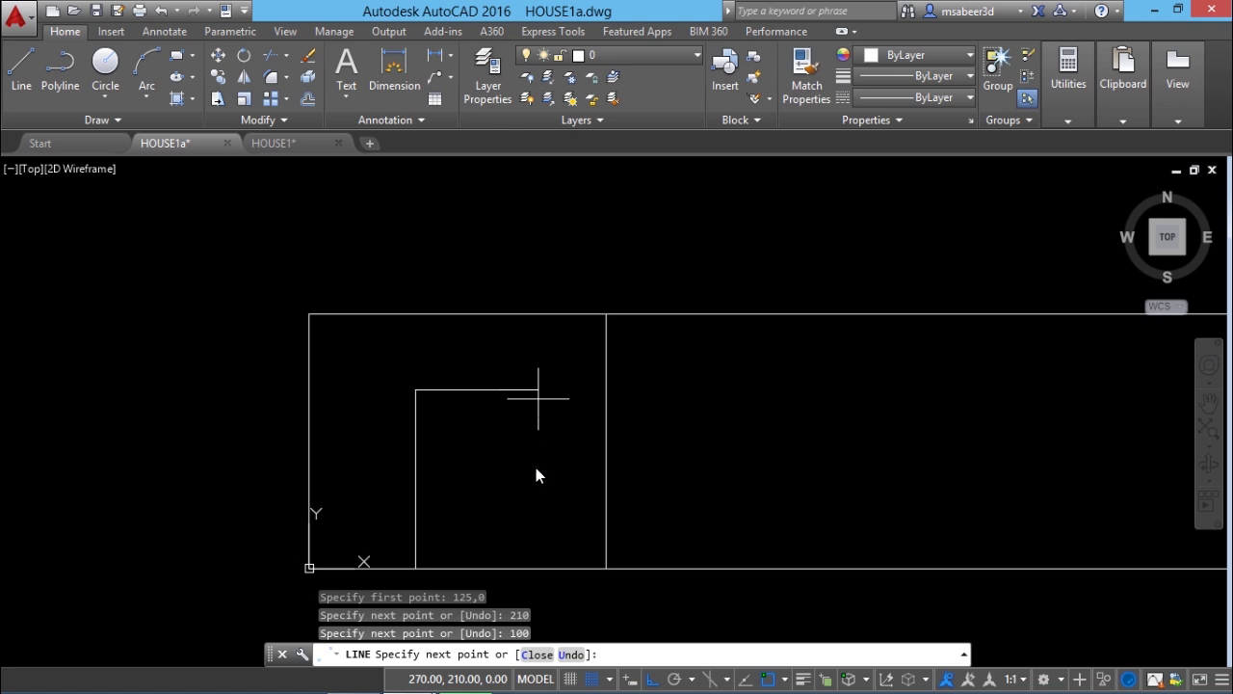
type("210")
key("Return")
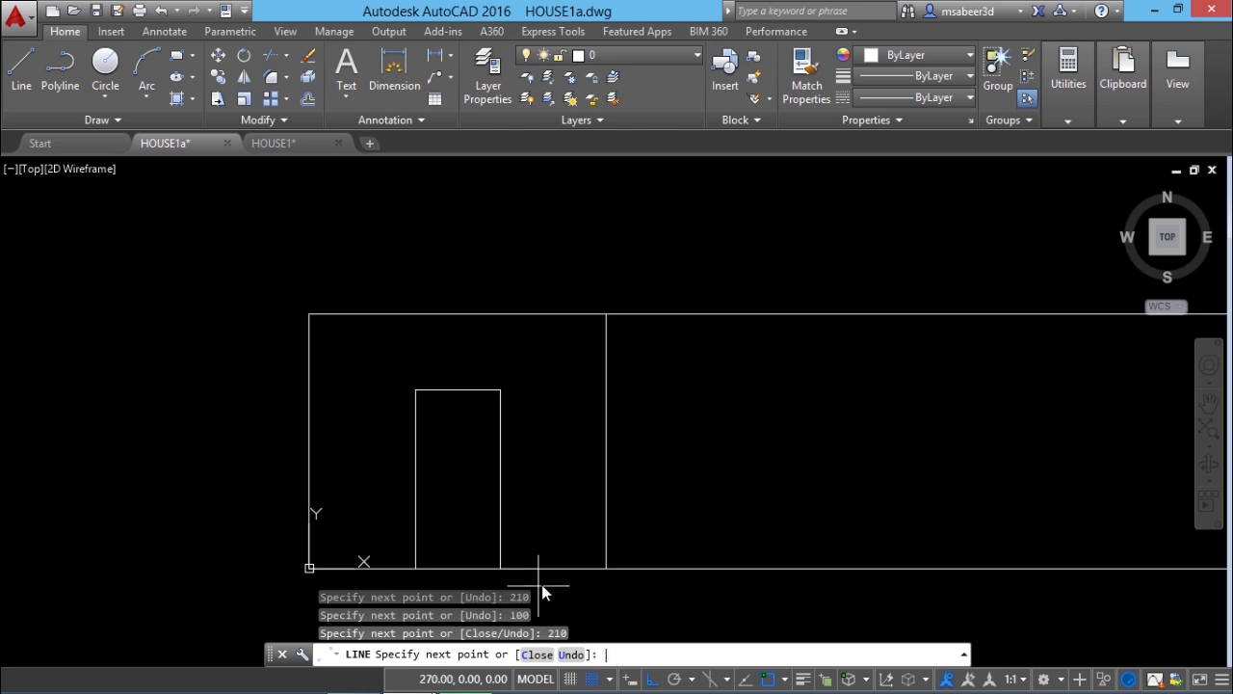
Finish the door line and check the first window's offset and size dimensions in HOUSE1
key("Return")
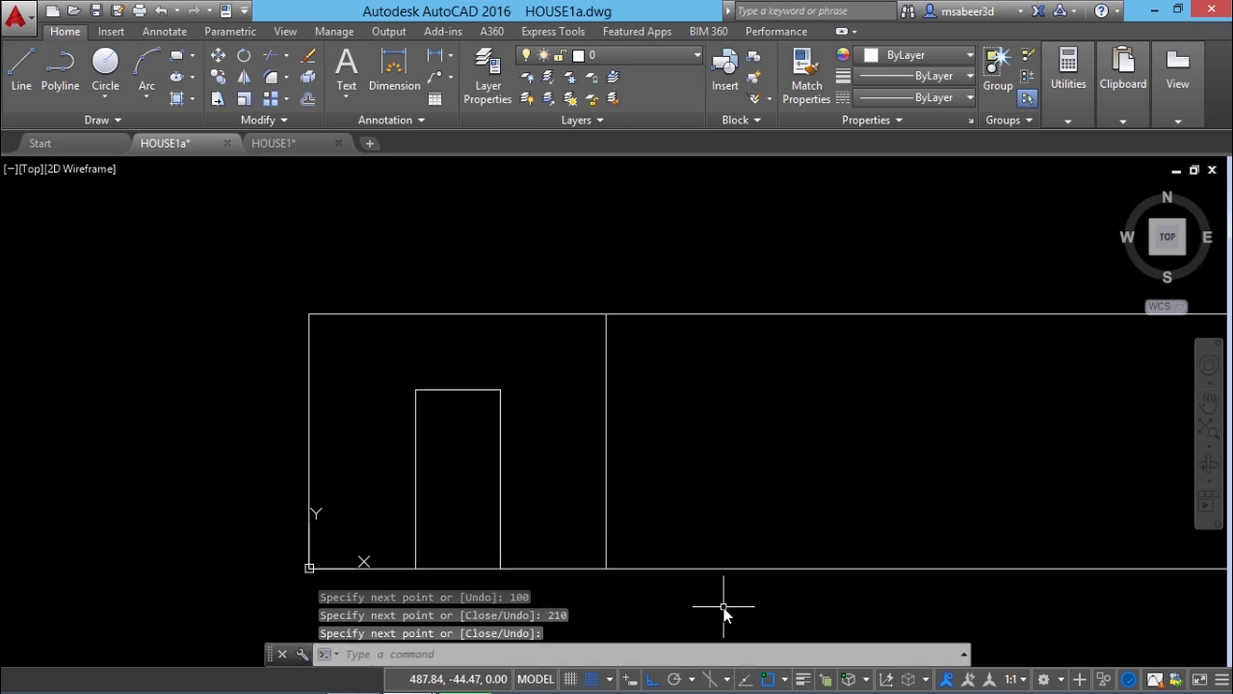
key("ctrl+Tab")
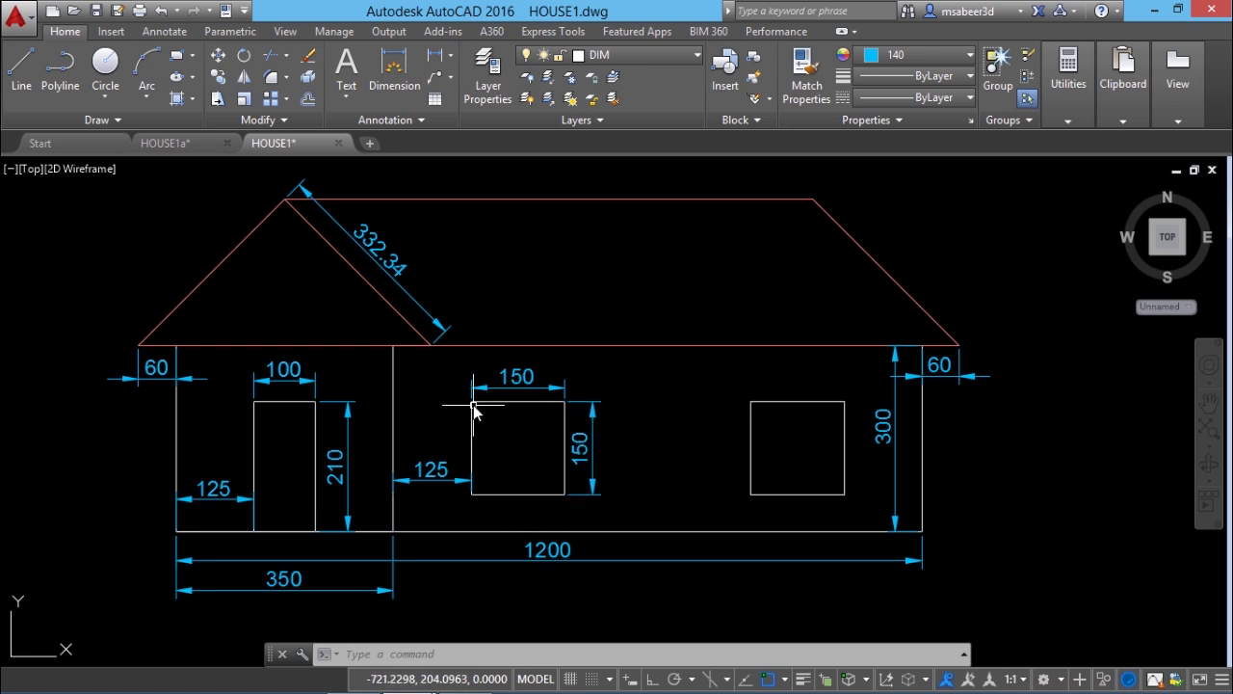
mouse_move(473, 409)
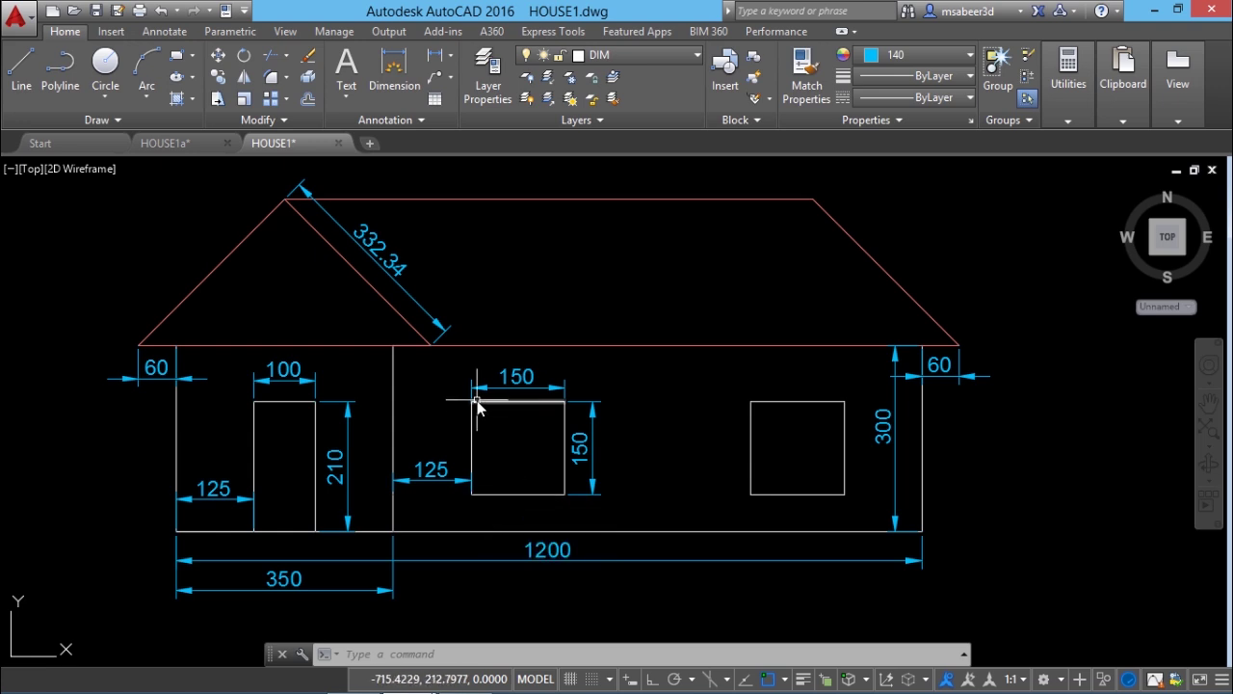
key("space")
left_click(565, 403)
left_click(564, 493)
left_click(593, 448)
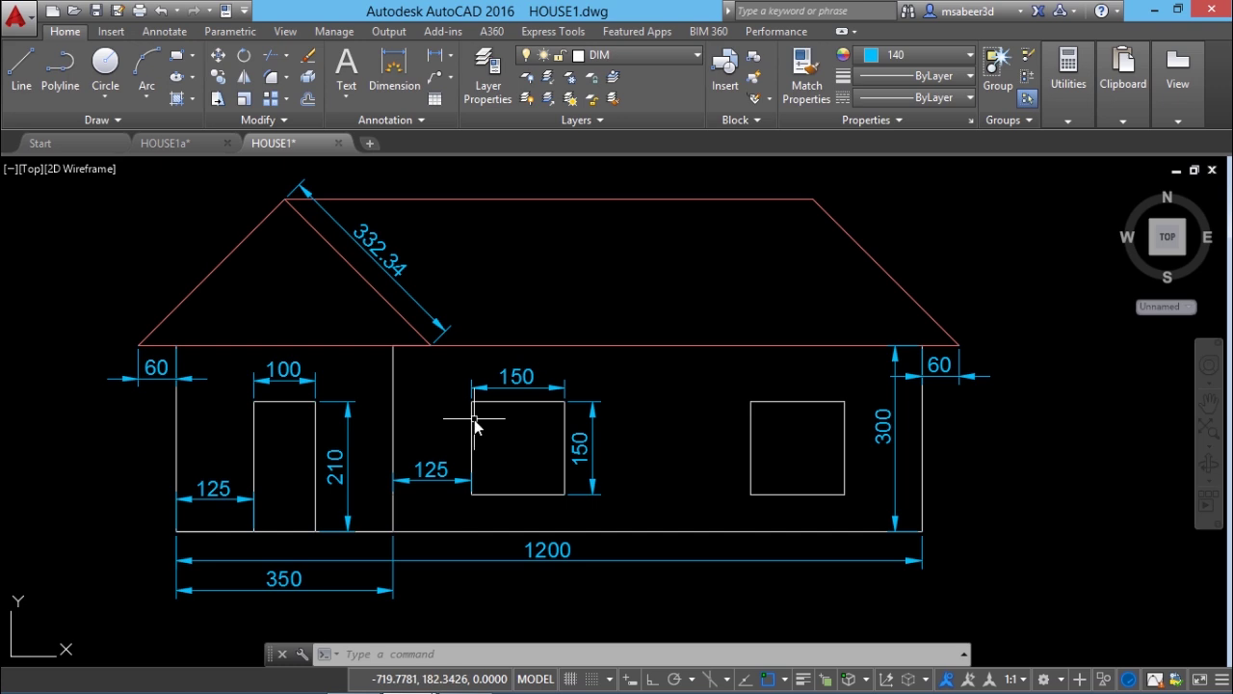
In HOUSE1a, start a line at 475,210 and draw the first window's top edge 150 to the right
key("ctrl+Tab")
right_click(703, 231)
left_click(773, 245)
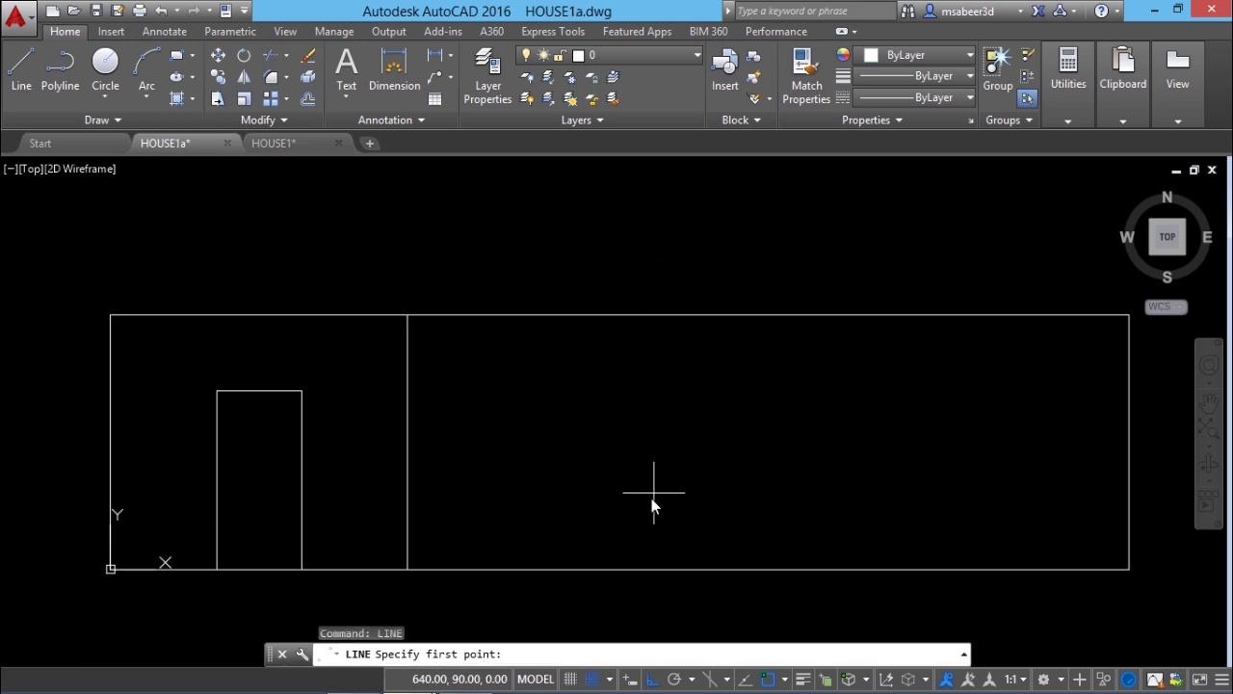
type("475,210")
key("Return")
type("150")
key("Return")
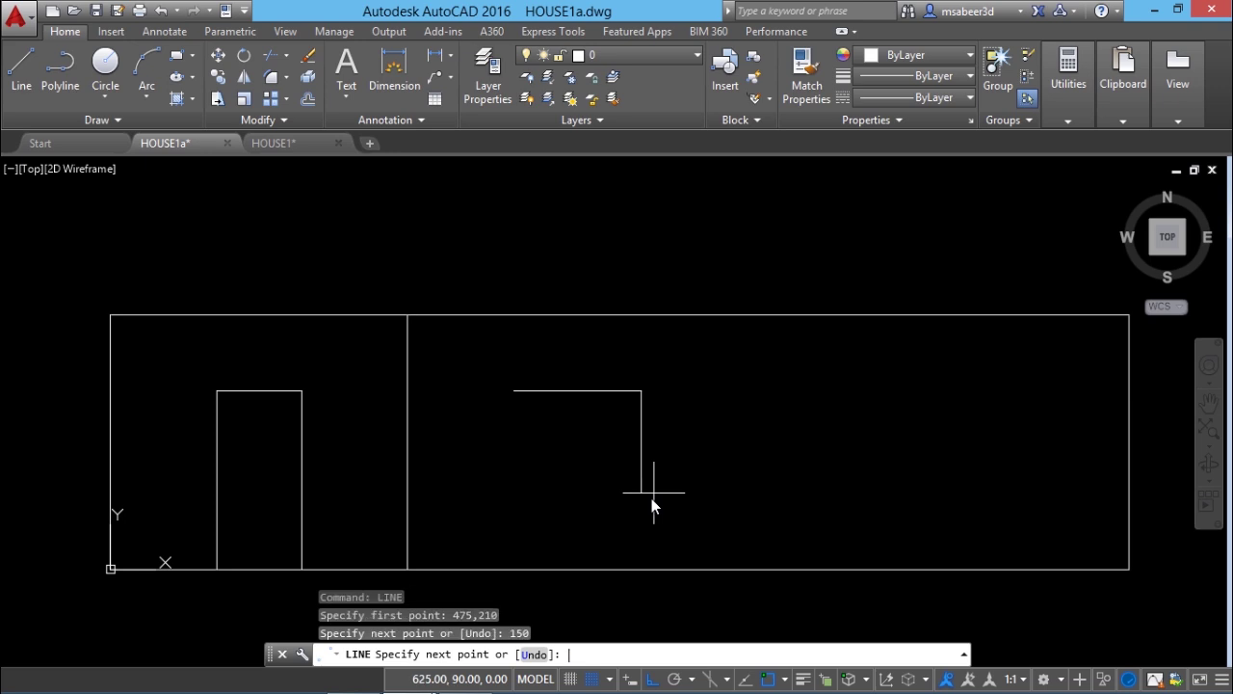
Draw the first window's right side 150 down and its bottom edge 150 to the left, and close the outline
type("150")
key("Return")
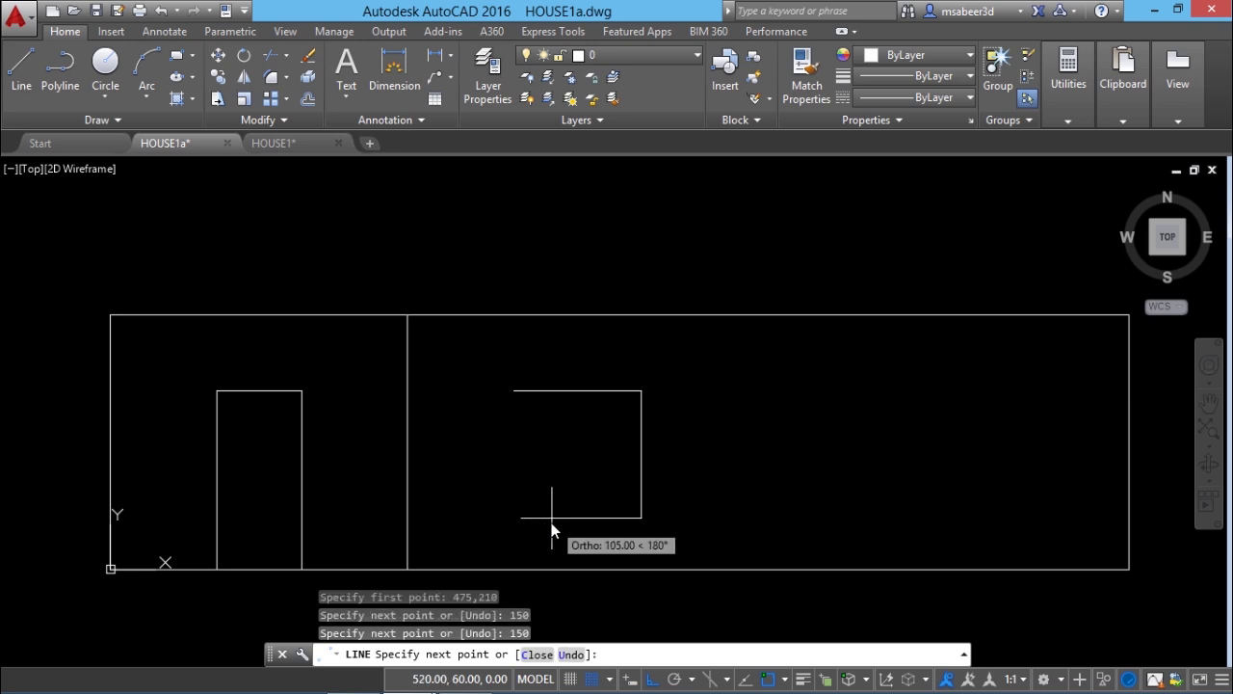
type("150")
key("Return")
type("c")
key("Return")
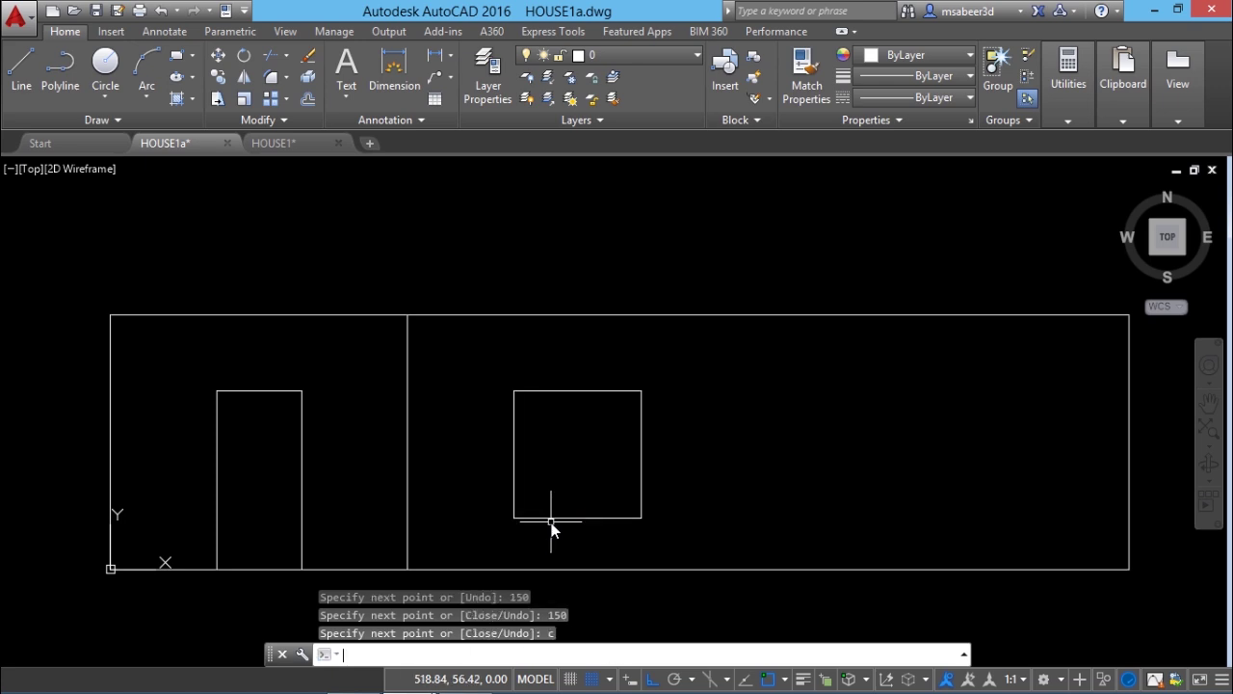
Start a line at 1075,210 in HOUSE1a and draw the second window's right side 150 straight down
key("ctrl+Tab")
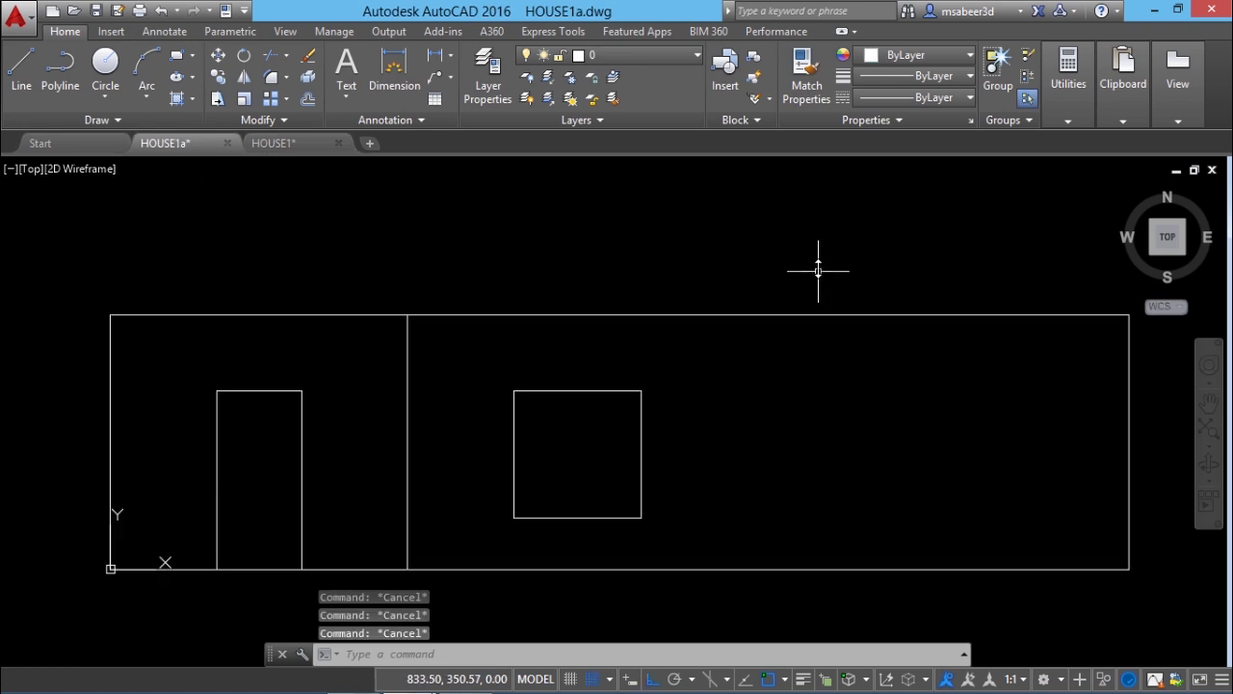
right_click(836, 235)
left_click(864, 248)
type("1075,")
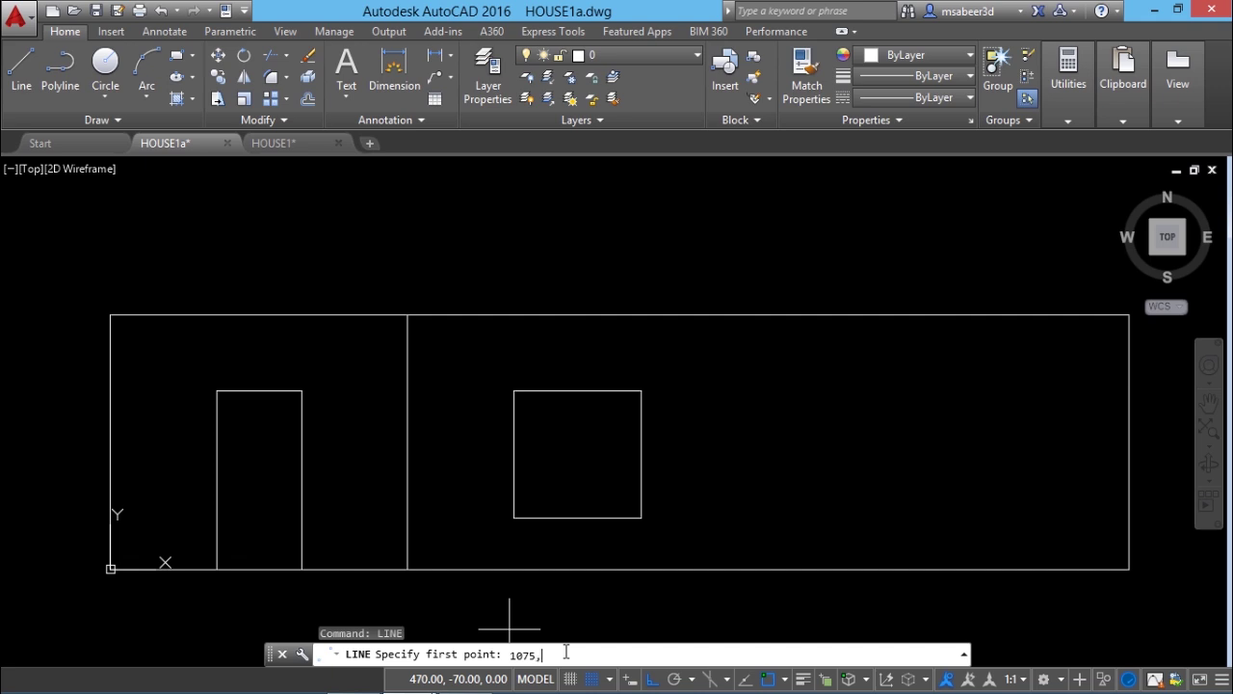
type("210")
key("Return")
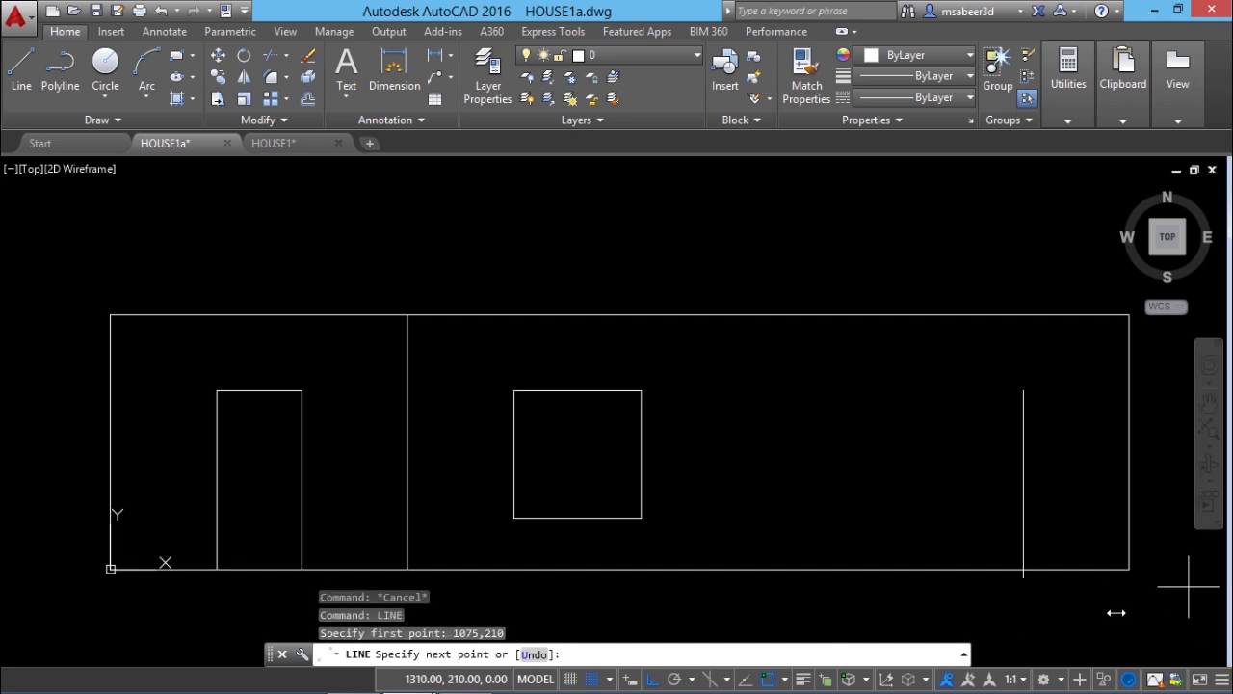
type("1")
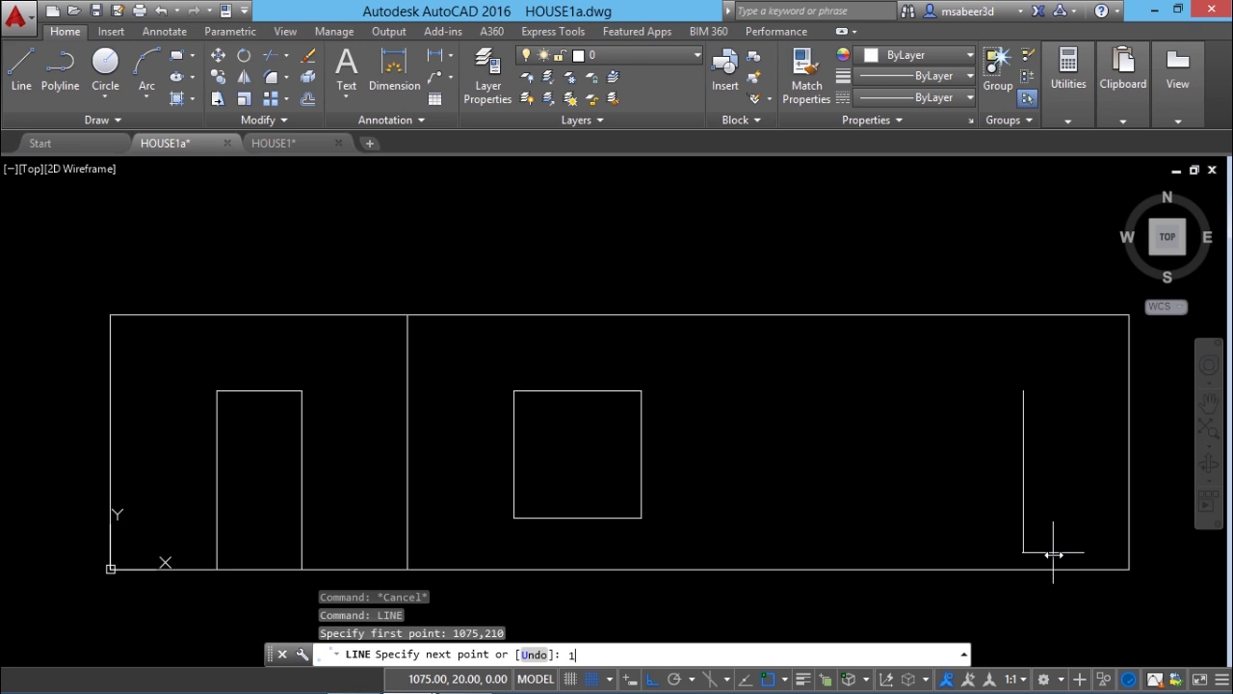
type("50")
key("Return")
Draw the second window's bottom edge 150 to the left and its left side 150 up, and close the outline
type("150")
key("Return")
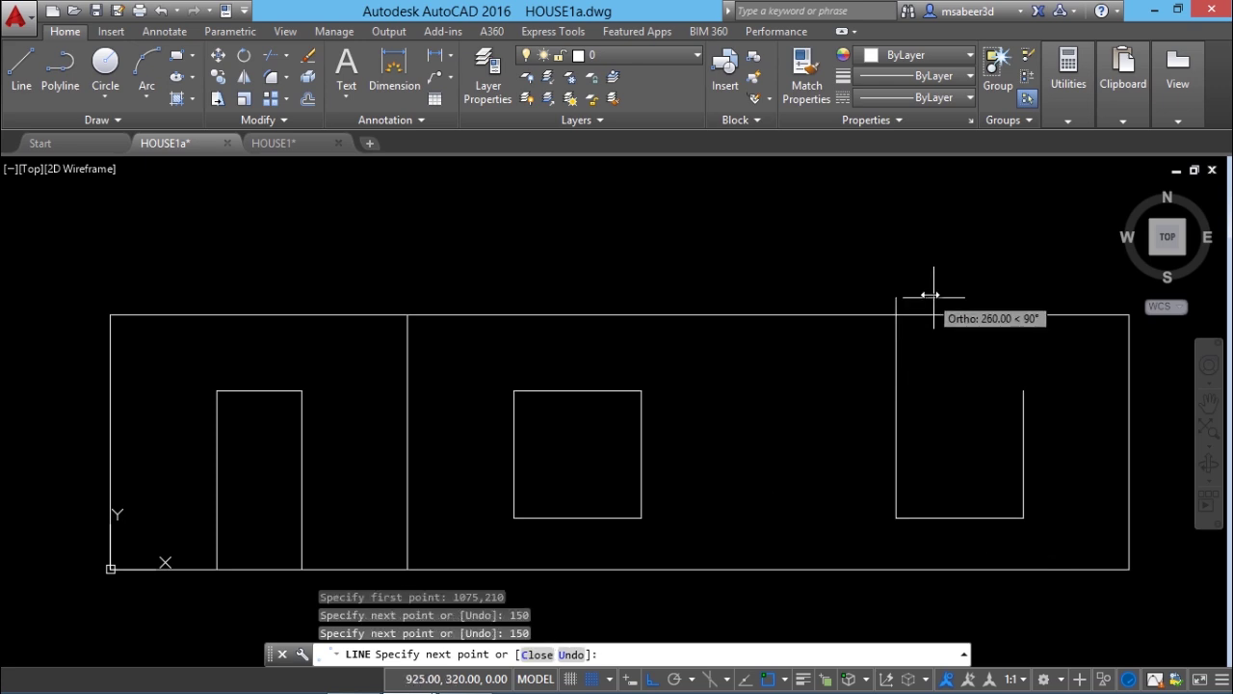
type("150")
key("Return")
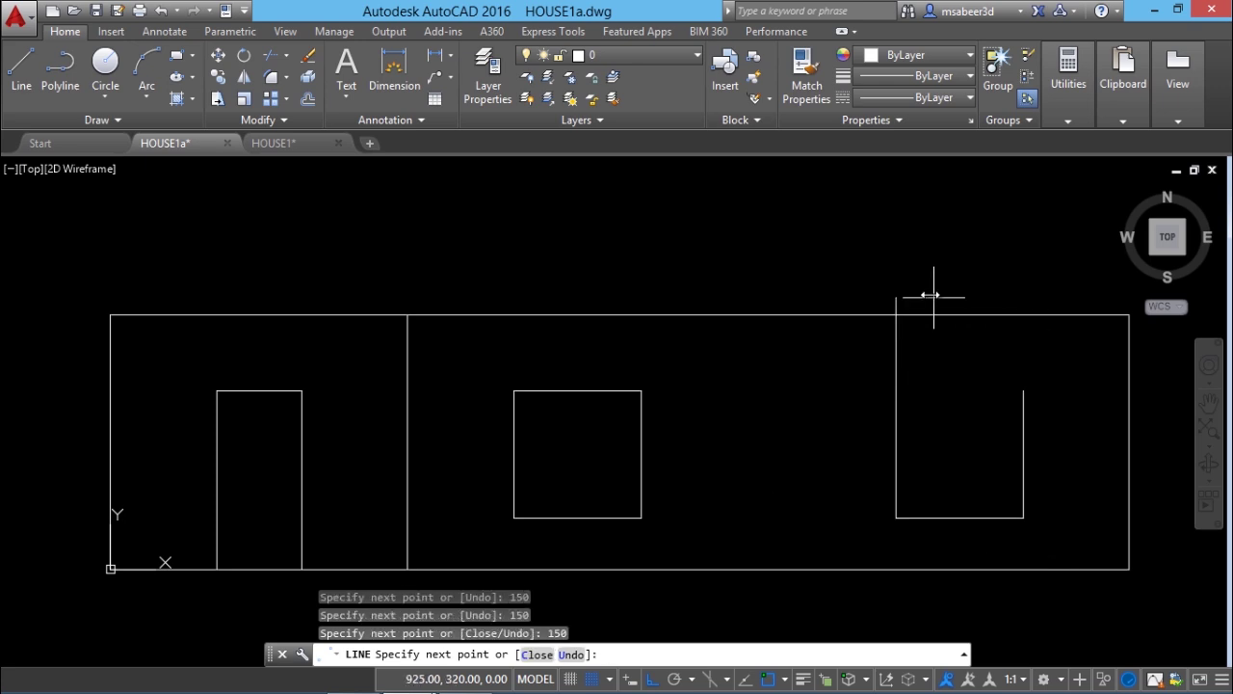
left_click(538, 657)
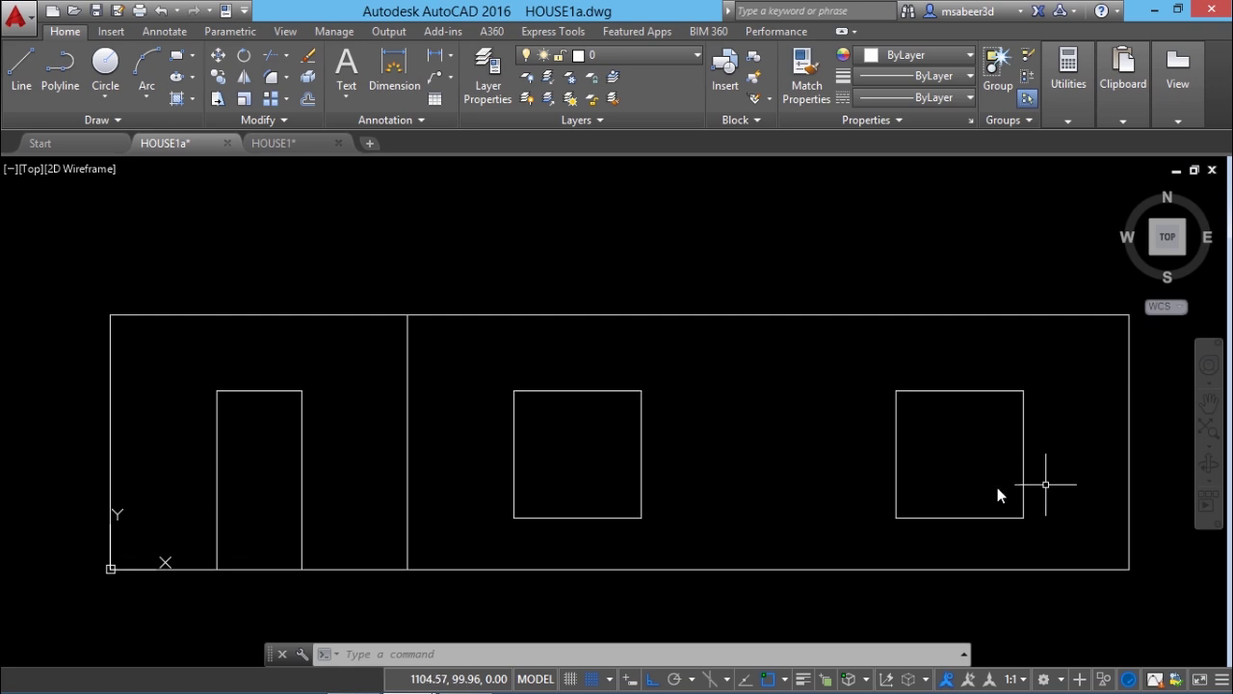
Check the roof's overhang, slope length and angle dimensions in HOUSE1 and return to HOUSE1a
key("ctrl+Tab")
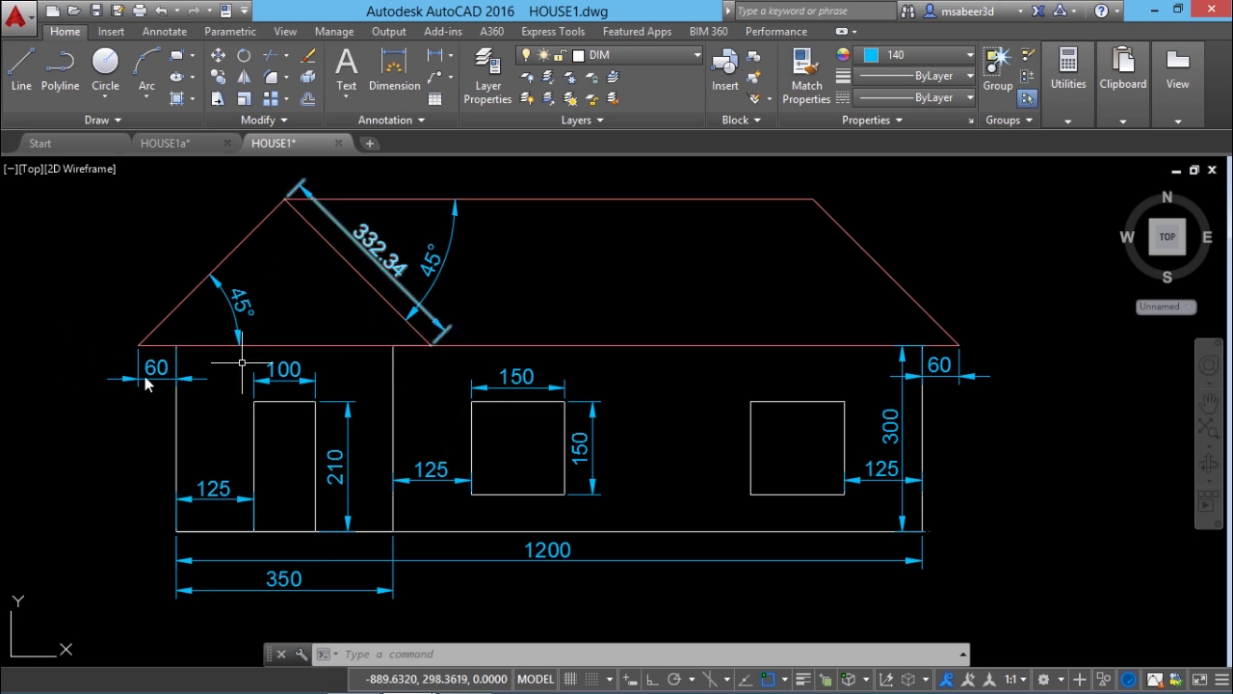
left_click(165, 142)
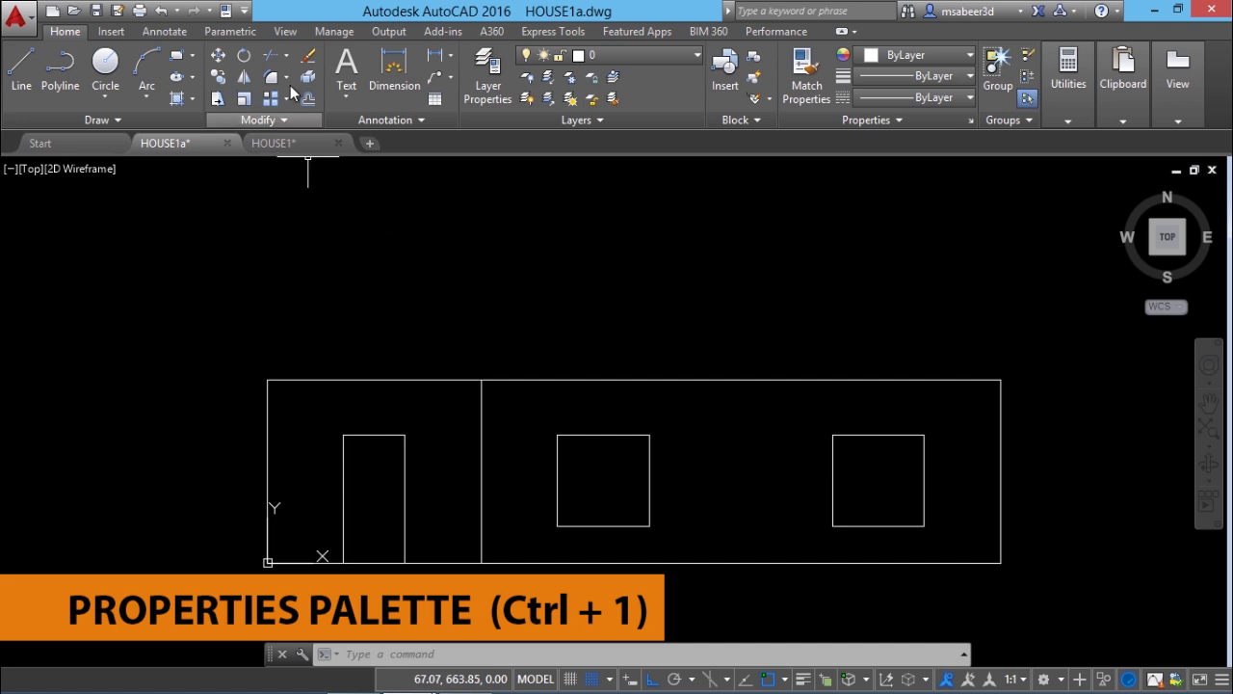
left_click(285, 32)
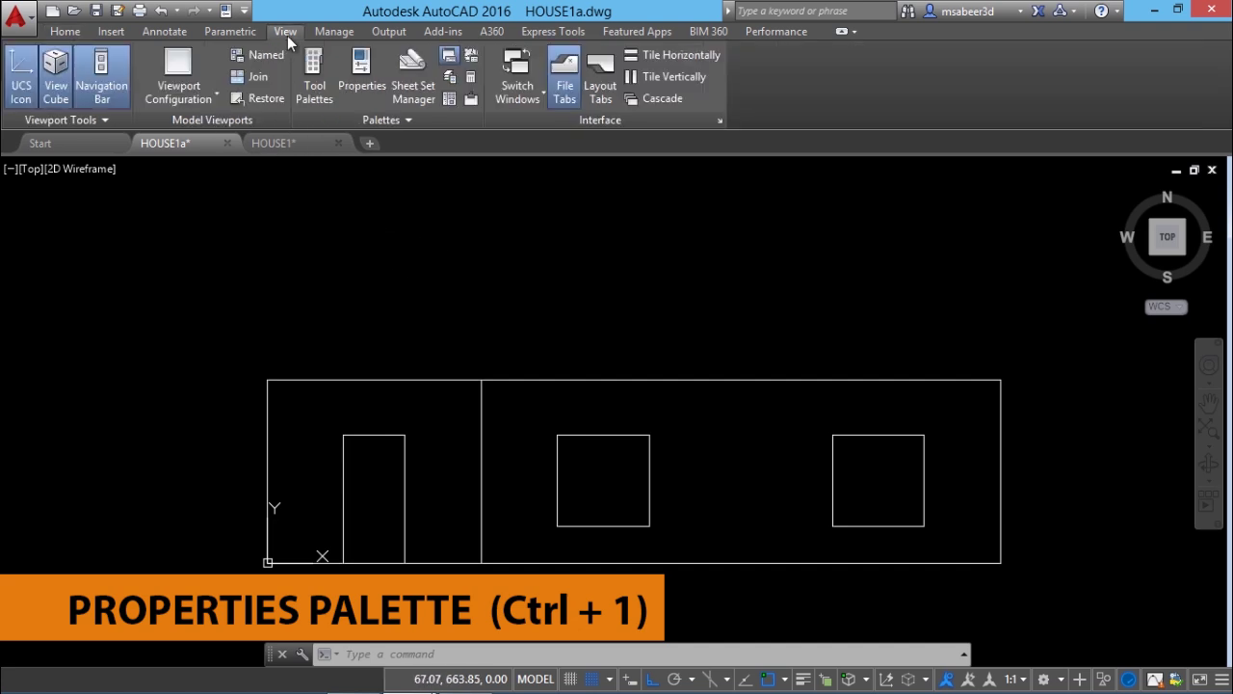
left_click(358, 81)
key("ctrl+1")
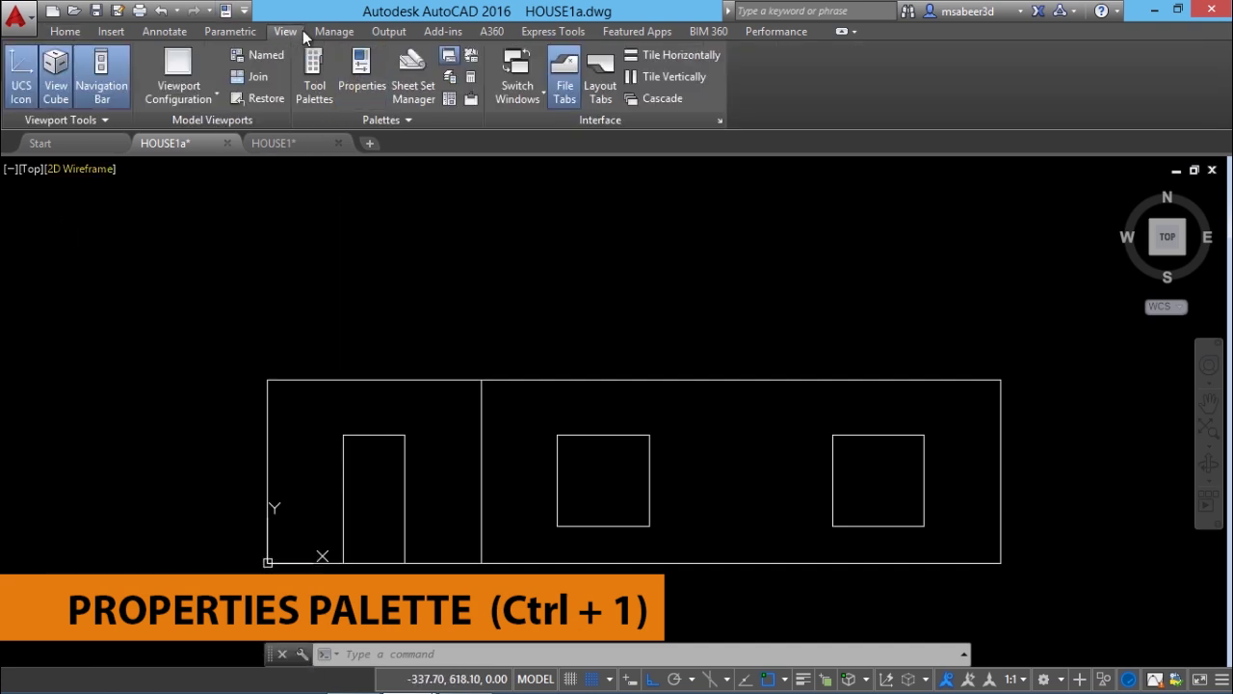
left_click(244, 12)
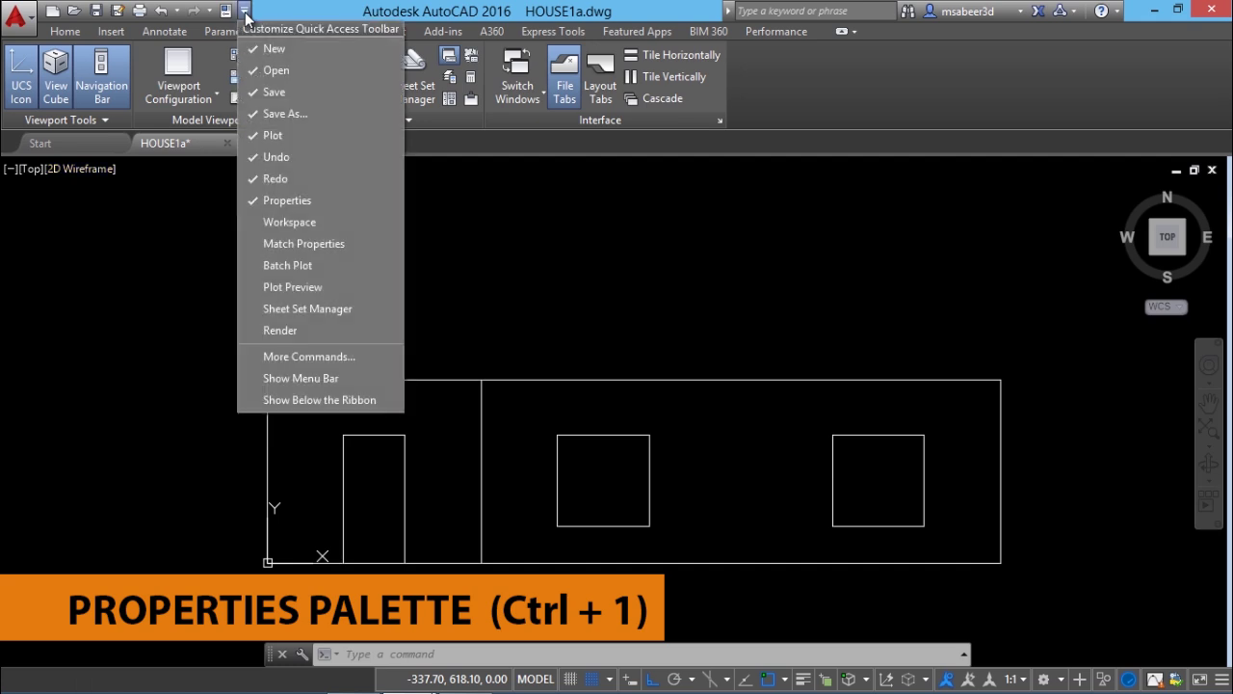
left_click(258, 200)
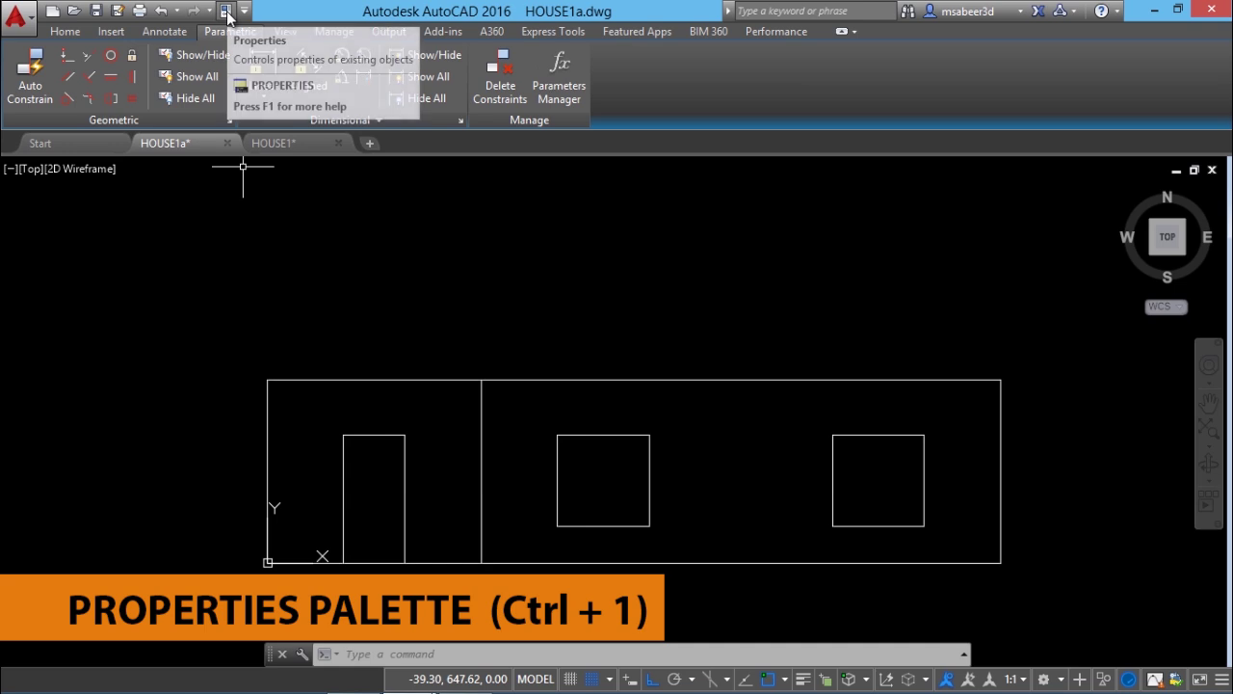
left_click(228, 13)
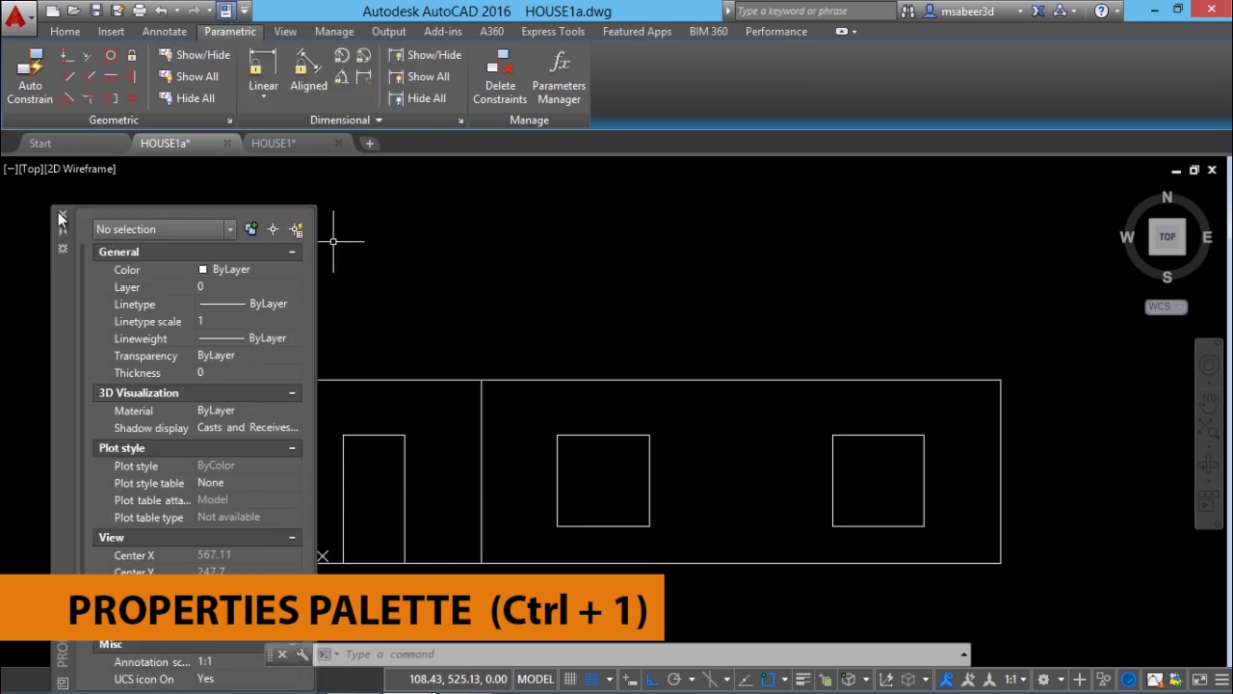
key("ctrl+1")
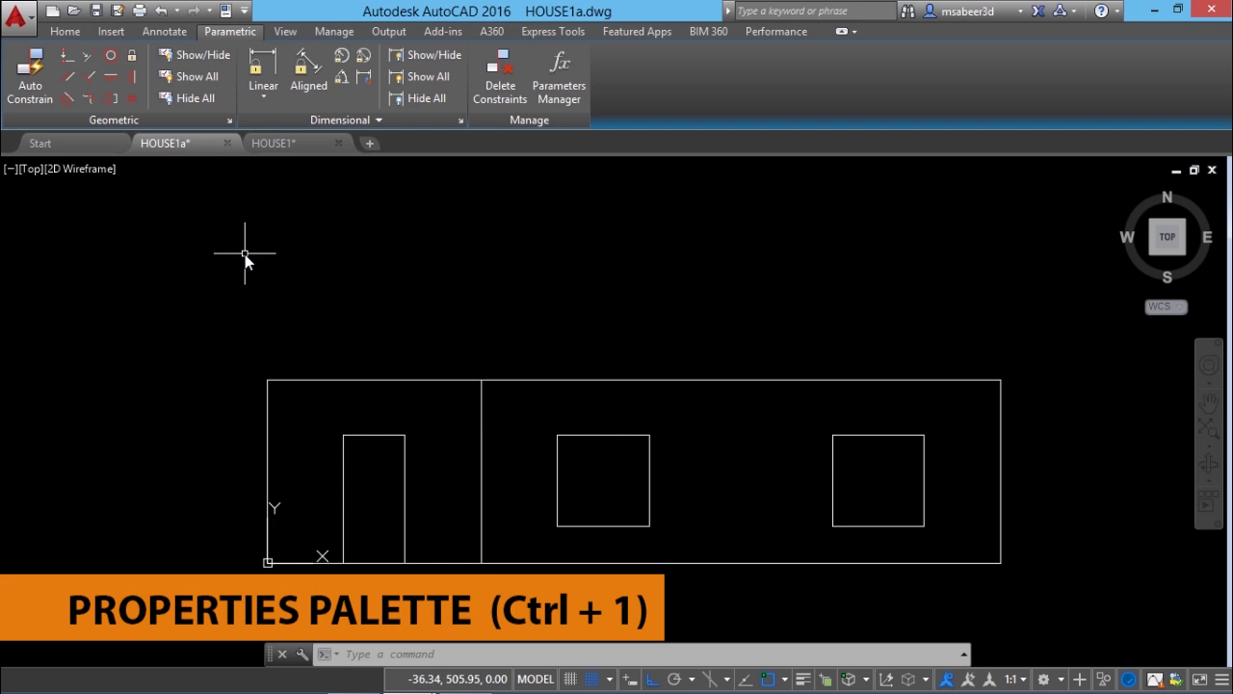
Set the current object color to index color 21 in the Properties palette, and close the palette
key("ctrl+1")
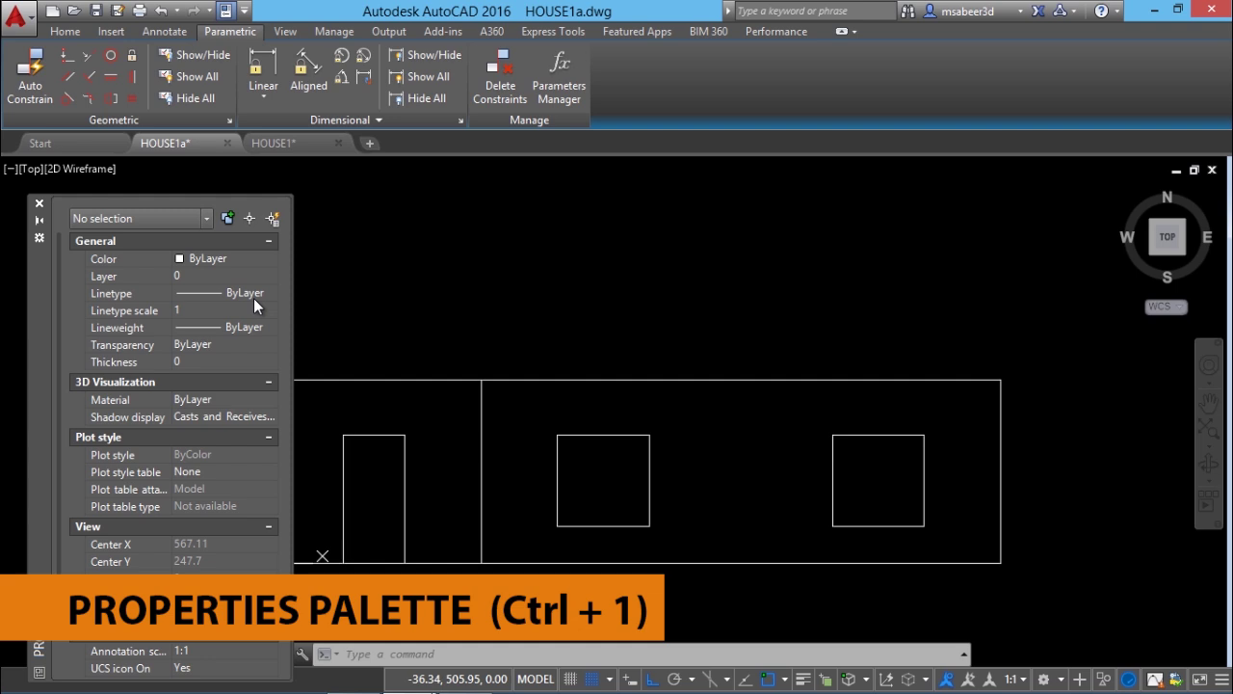
left_click(241, 256)
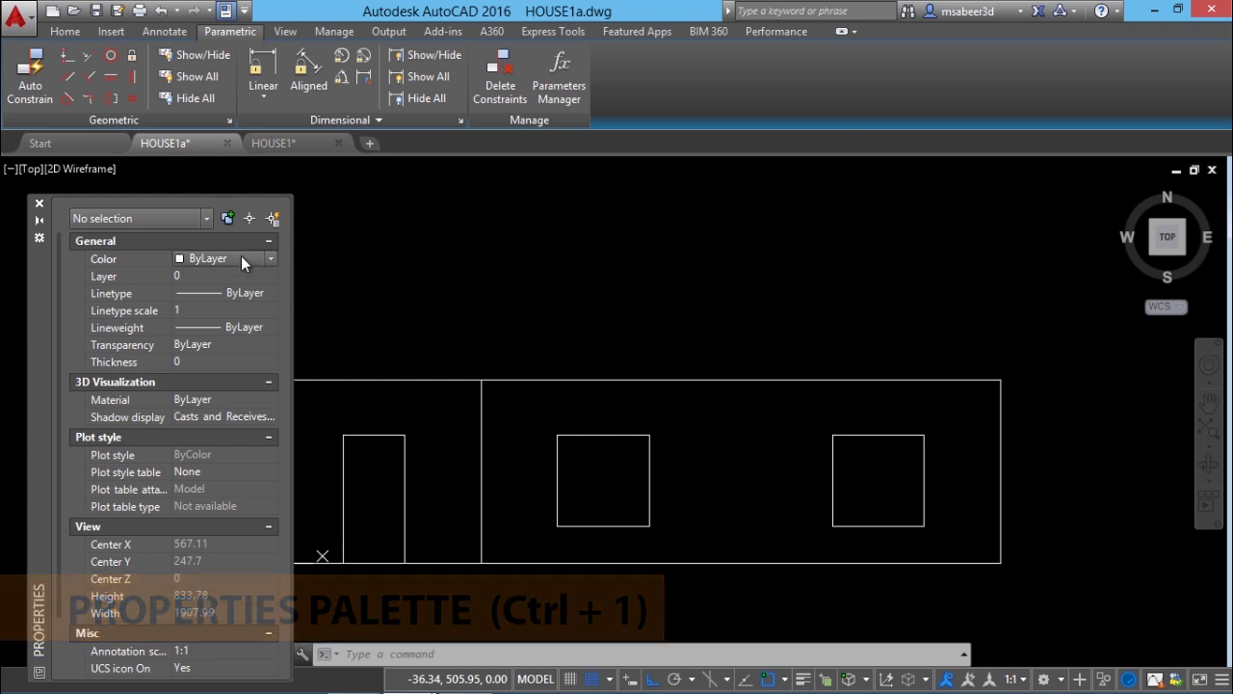
left_click(240, 256)
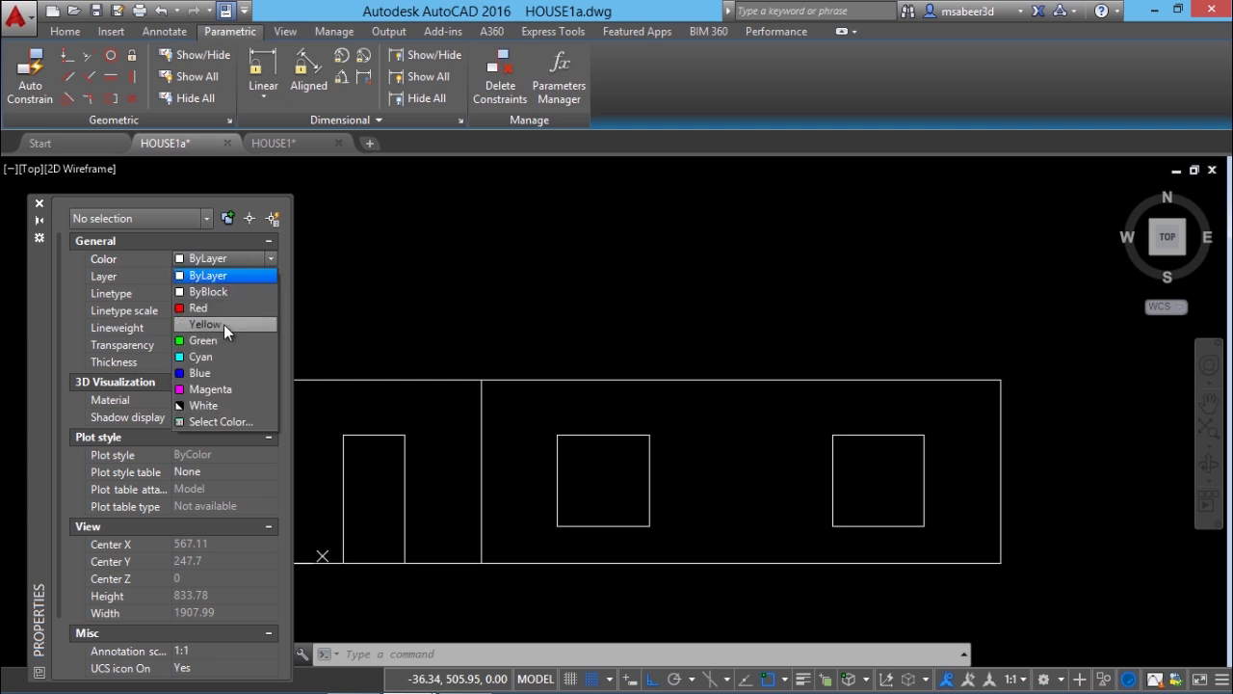
left_click(224, 421)
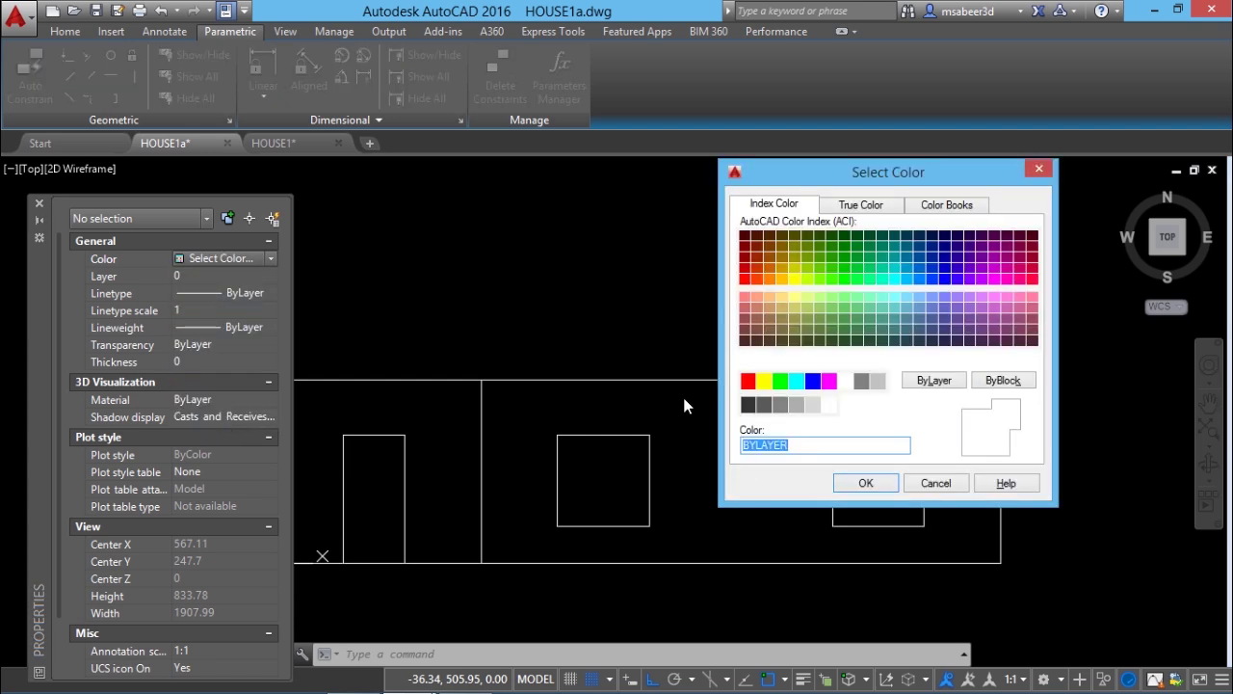
left_click(757, 298)
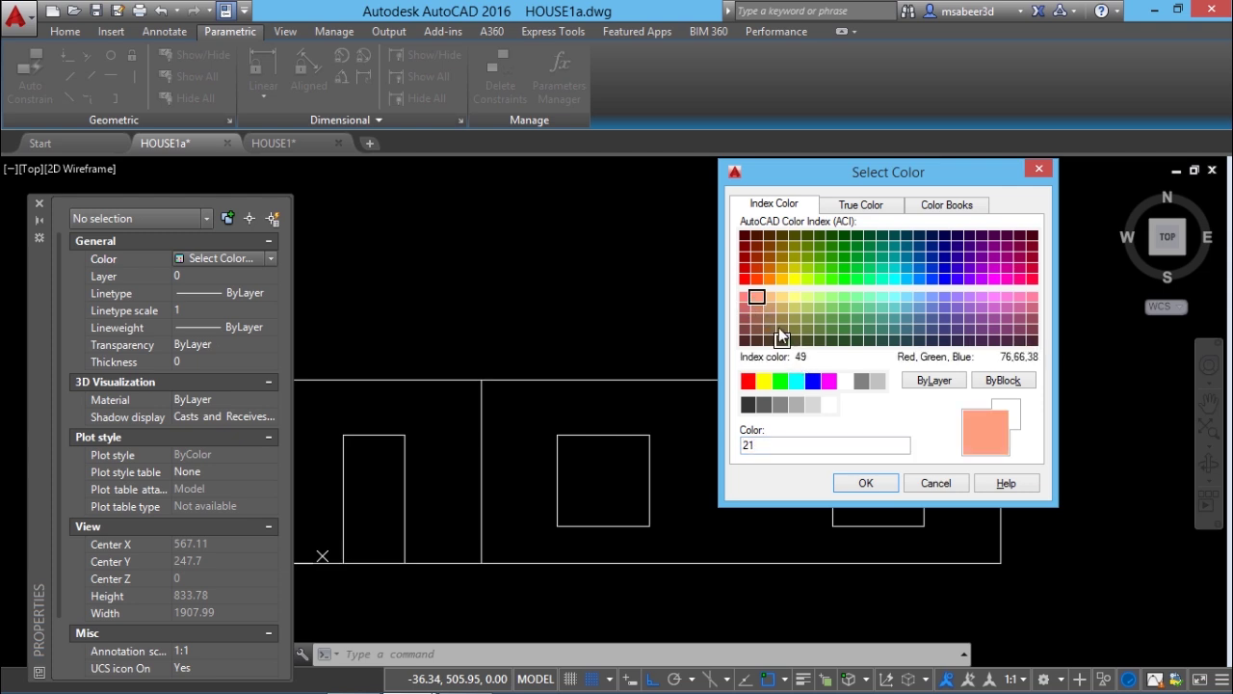
left_click(866, 483)
left_click(40, 203)
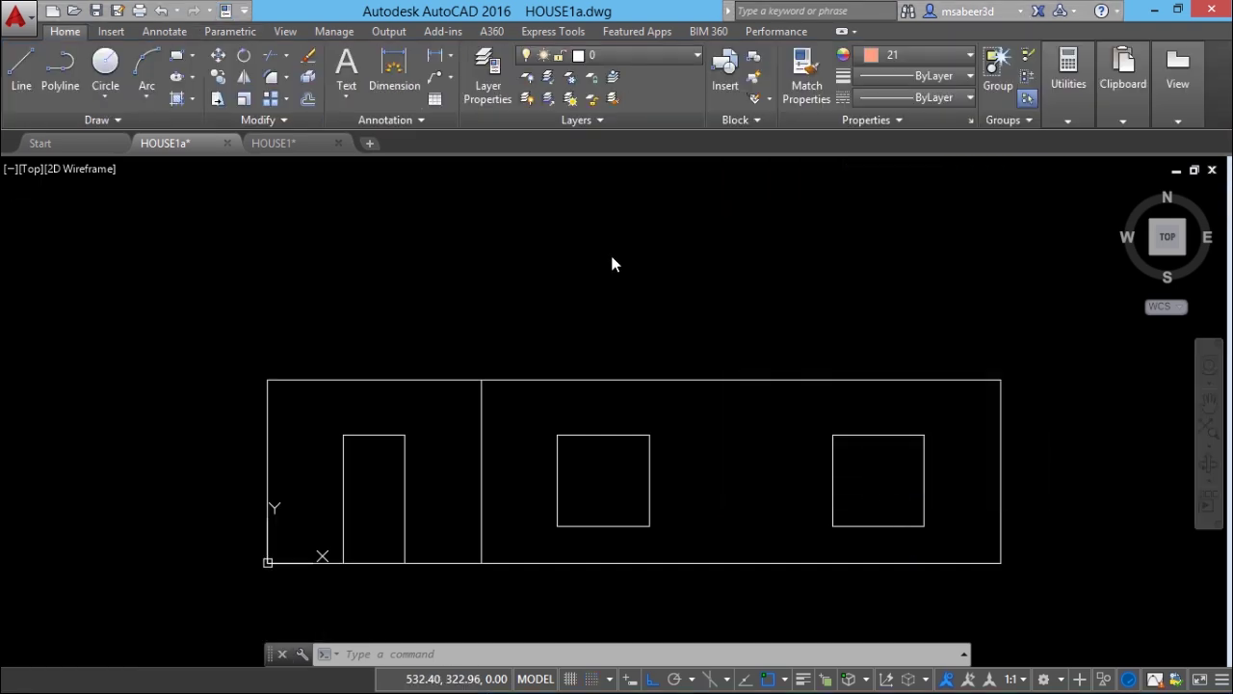
Draw the roof overhang as a line 60 to the left from the wall's top-left corner
right_click(610, 251)
left_click(657, 262)
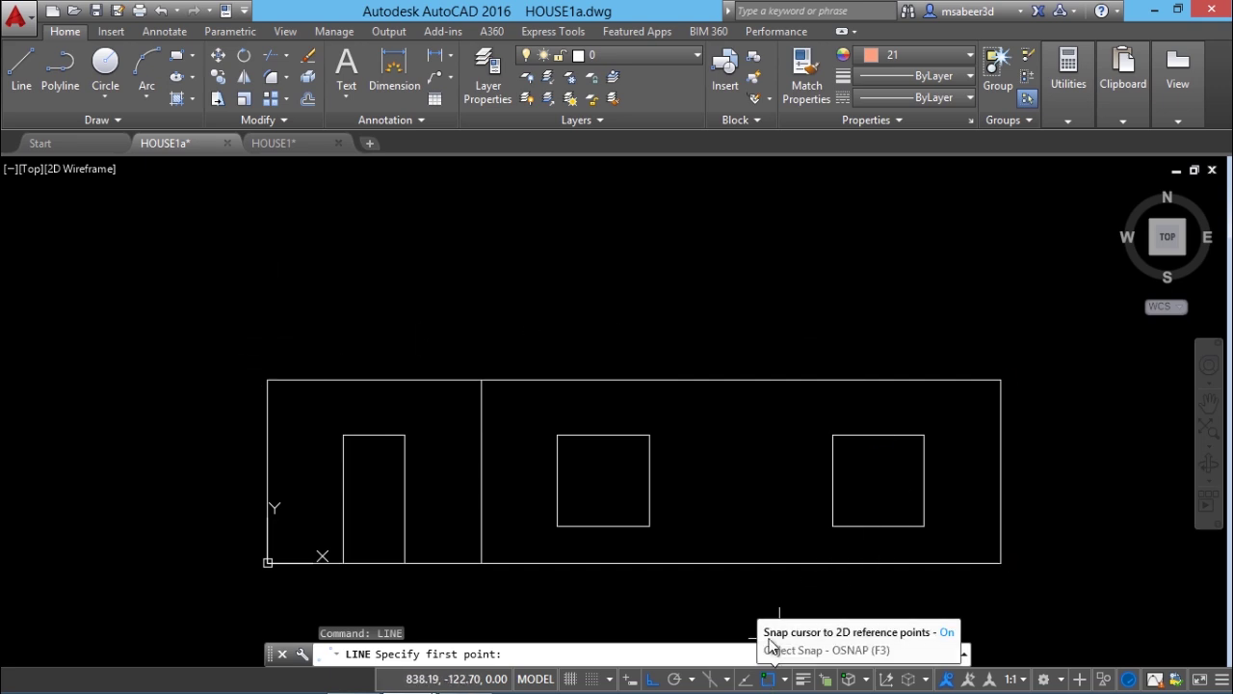
left_click(267, 381)
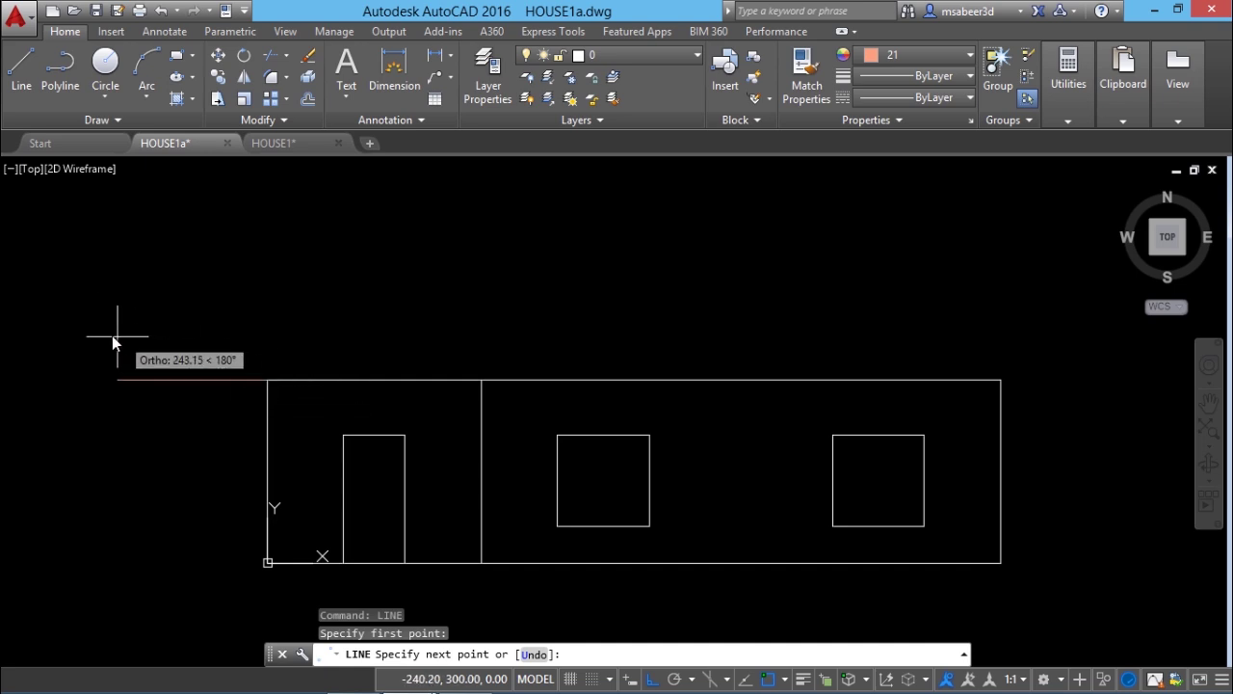
type("60")
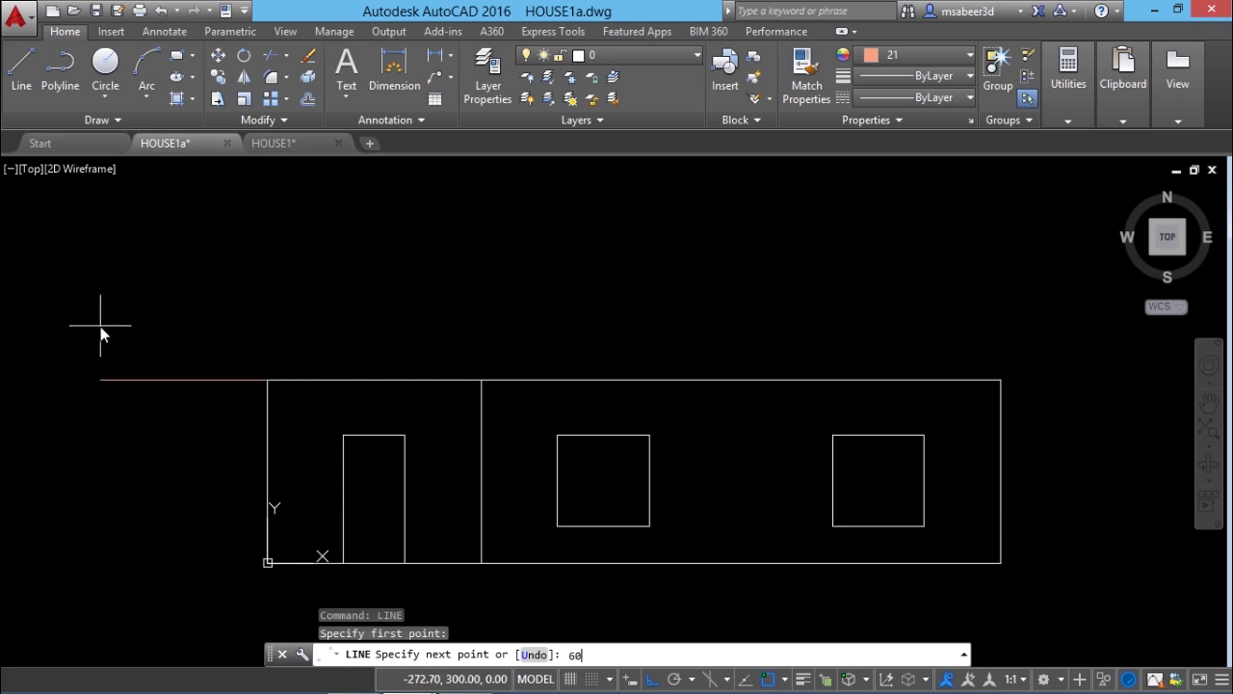
key("Return")
Turn Ortho mode off and Dynamic Input on, and draw the left roof slope 332.34 long at 45°
left_click(651, 679)
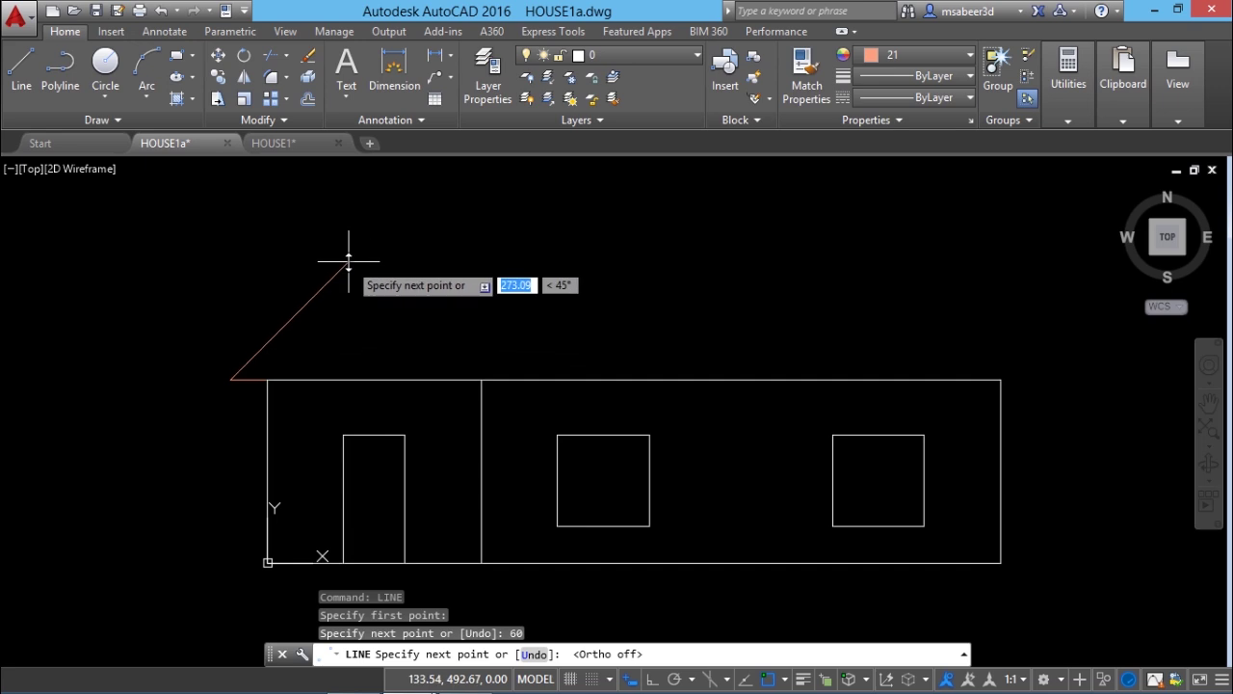
type("332.34")
key("Tab")
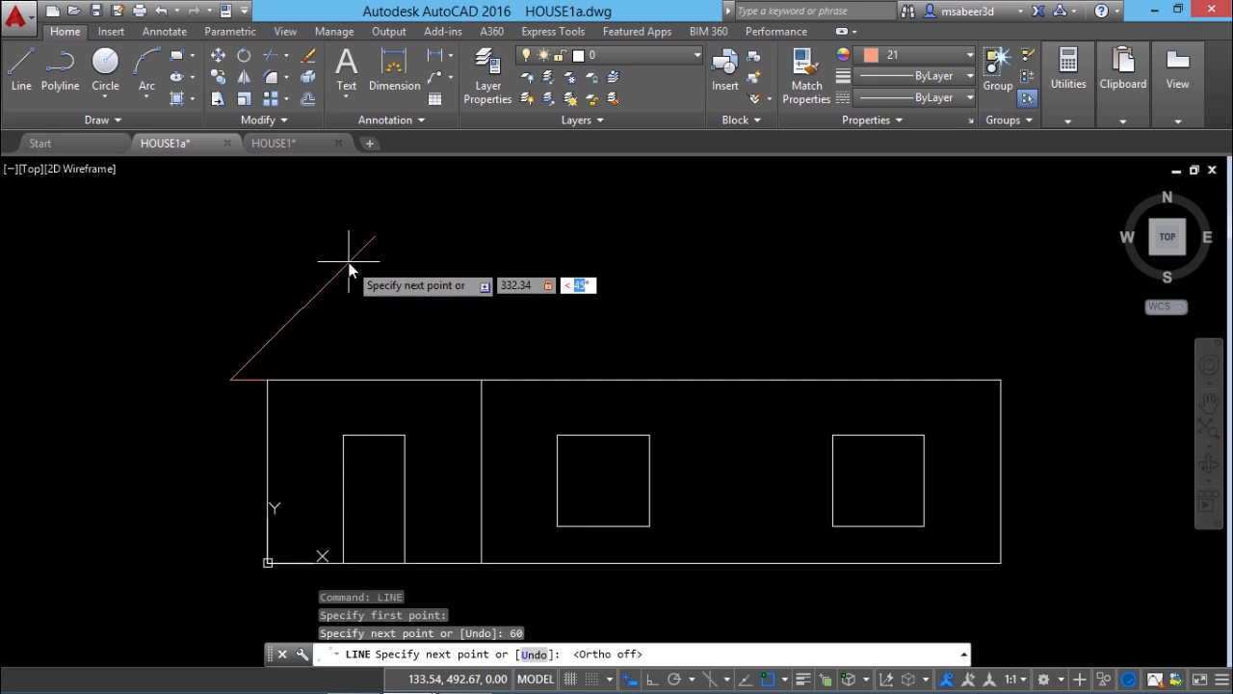
type("45")
key("Return")
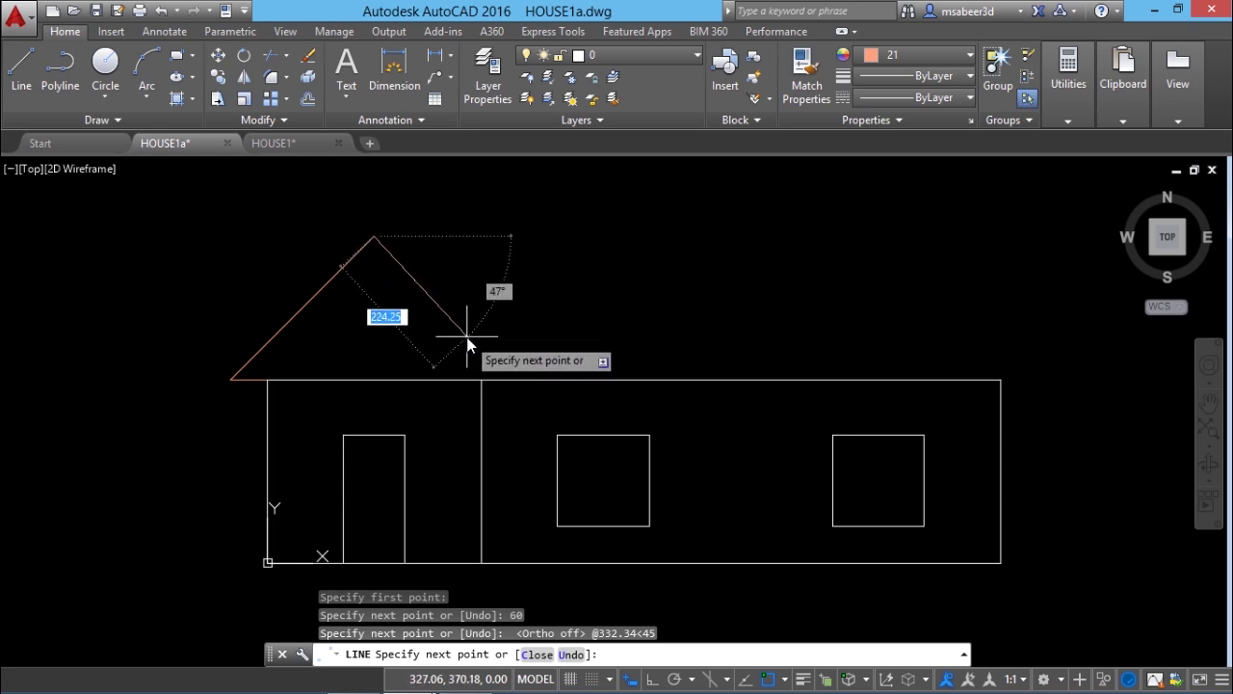
Try to draw the gable's right slope 332.34 long without setting its angle, and undo that segment
type("332.34")
key("Return")
type("u")
key("Return")
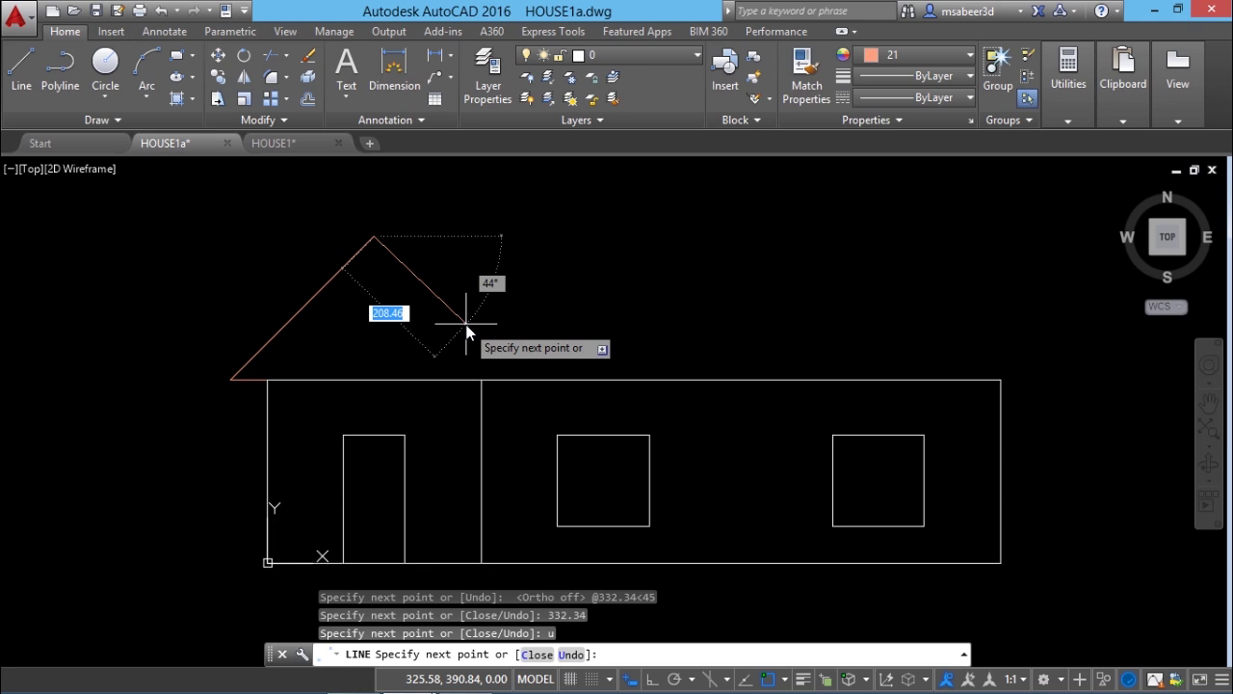
Draw the gable's right slope 332.34 long at 45° downward from the peak, and close the outline to its starting point
type("332.34")
key("Tab")
type("4")
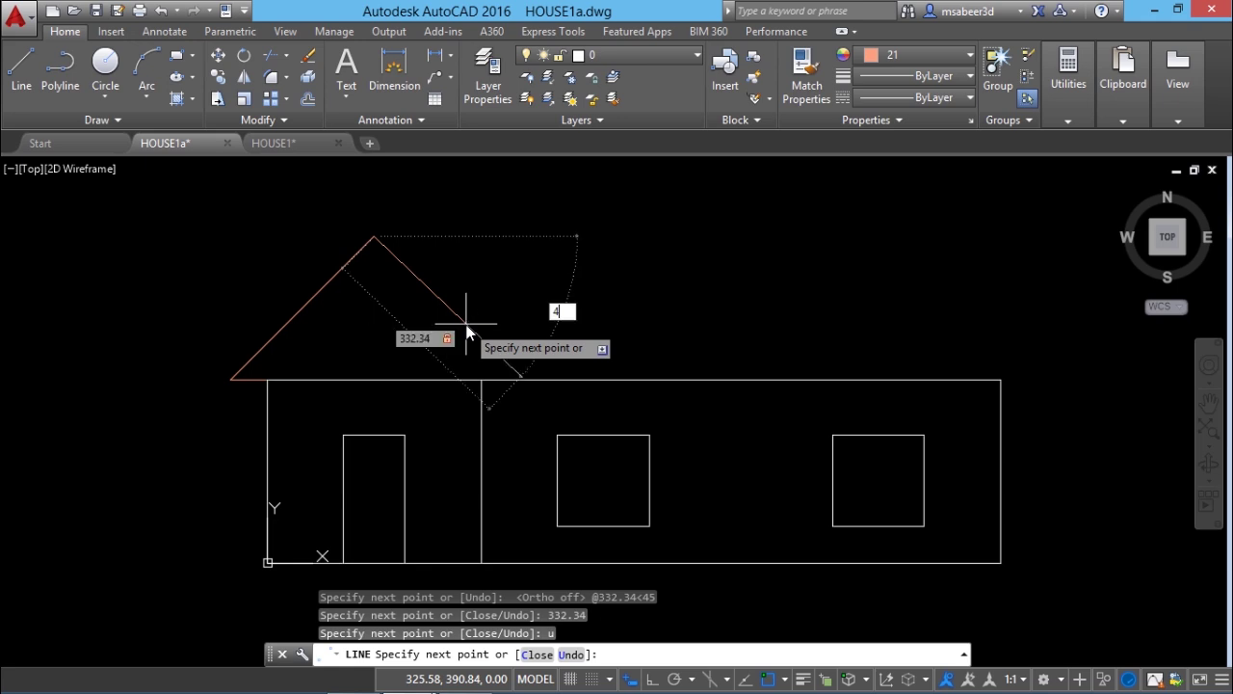
key("Return")
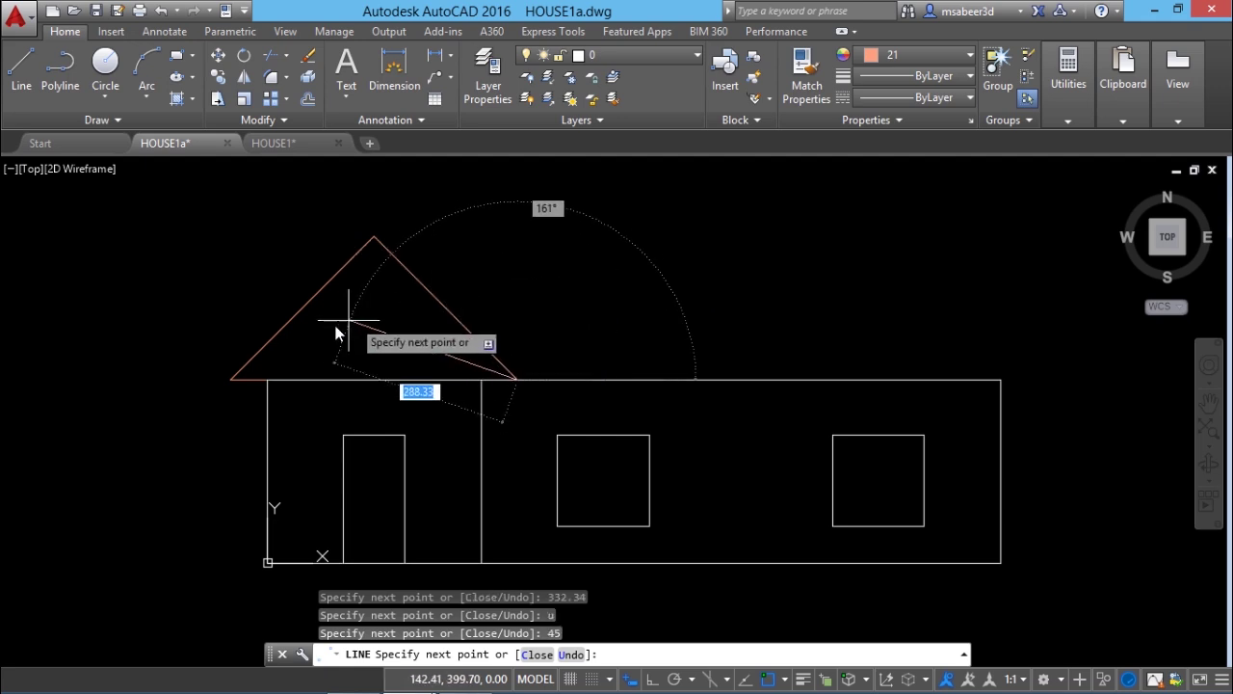
left_click(528, 654)
Check the roof in HOUSE1, and in HOUSE1a draw a 60 overhang outward from the wall's top-right corner with Dynamic Input off and Ortho on
key("ctrl+Tab")
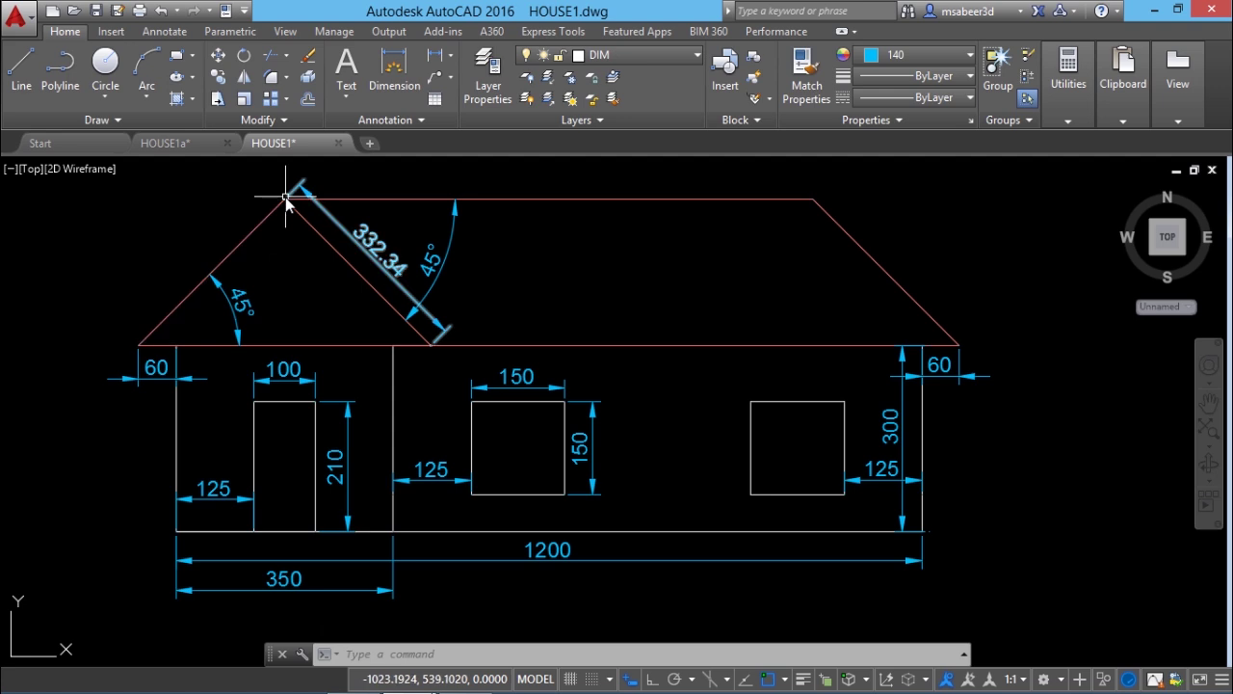
key("ctrl+Tab")
right_click(716, 252)
left_click(735, 261)
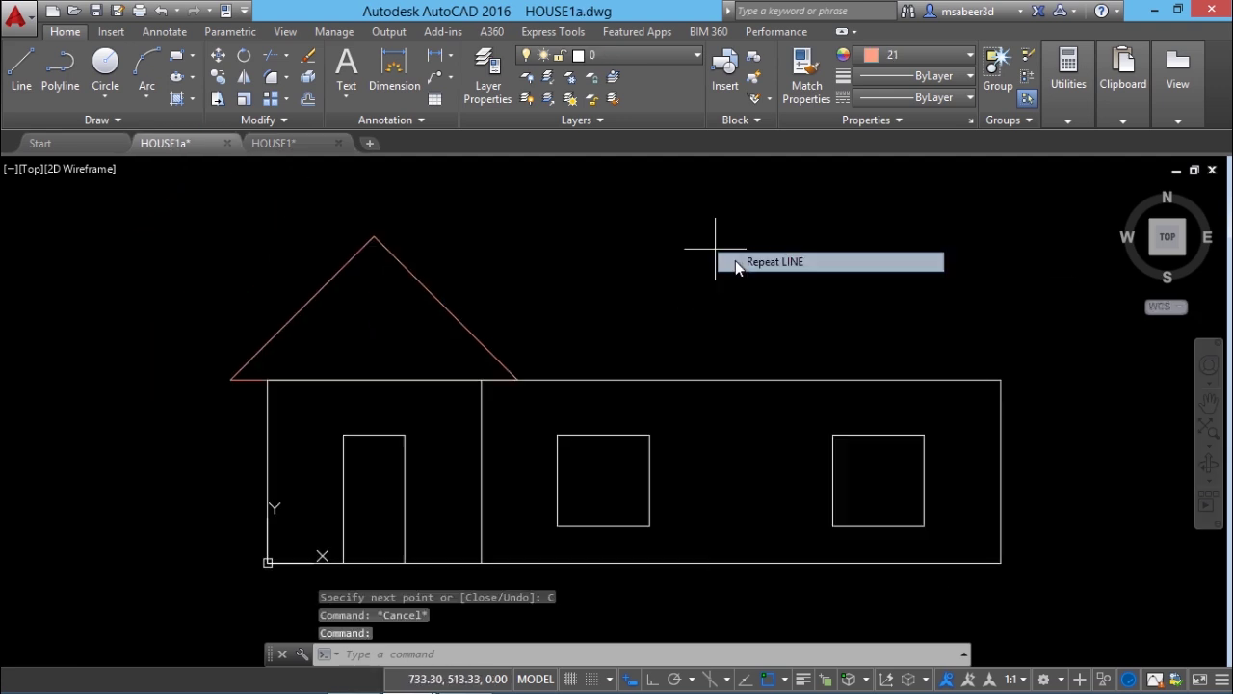
left_click(998, 384)
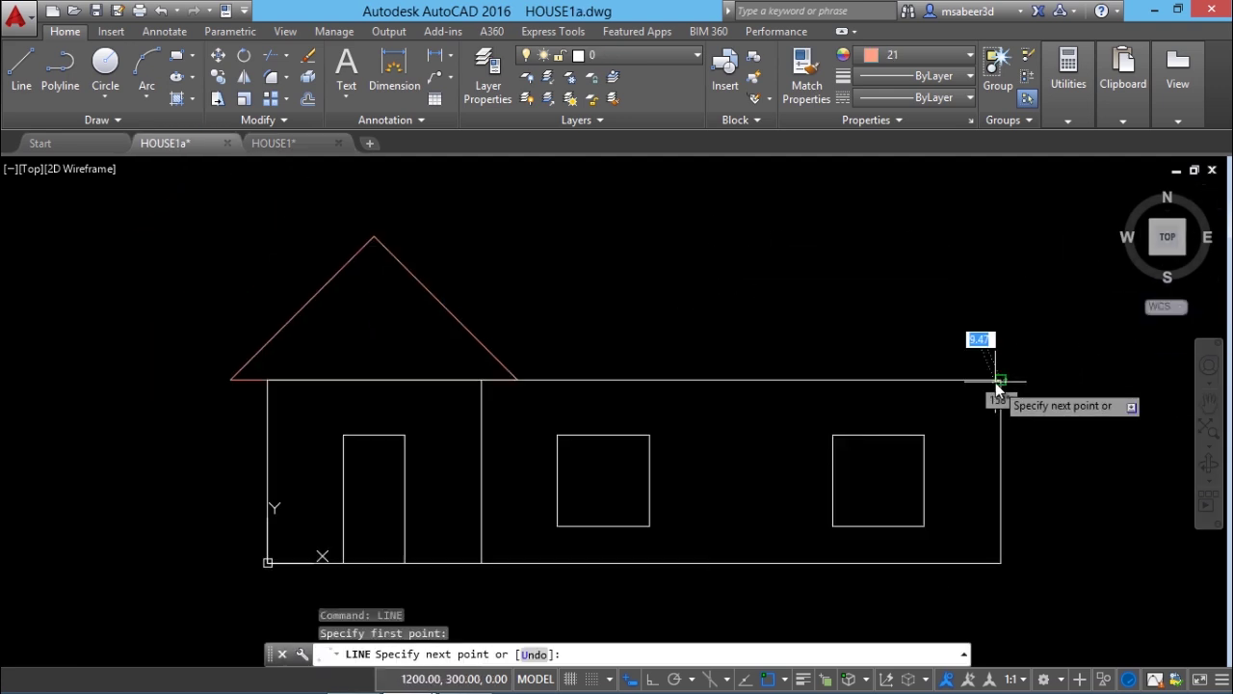
left_click(631, 681)
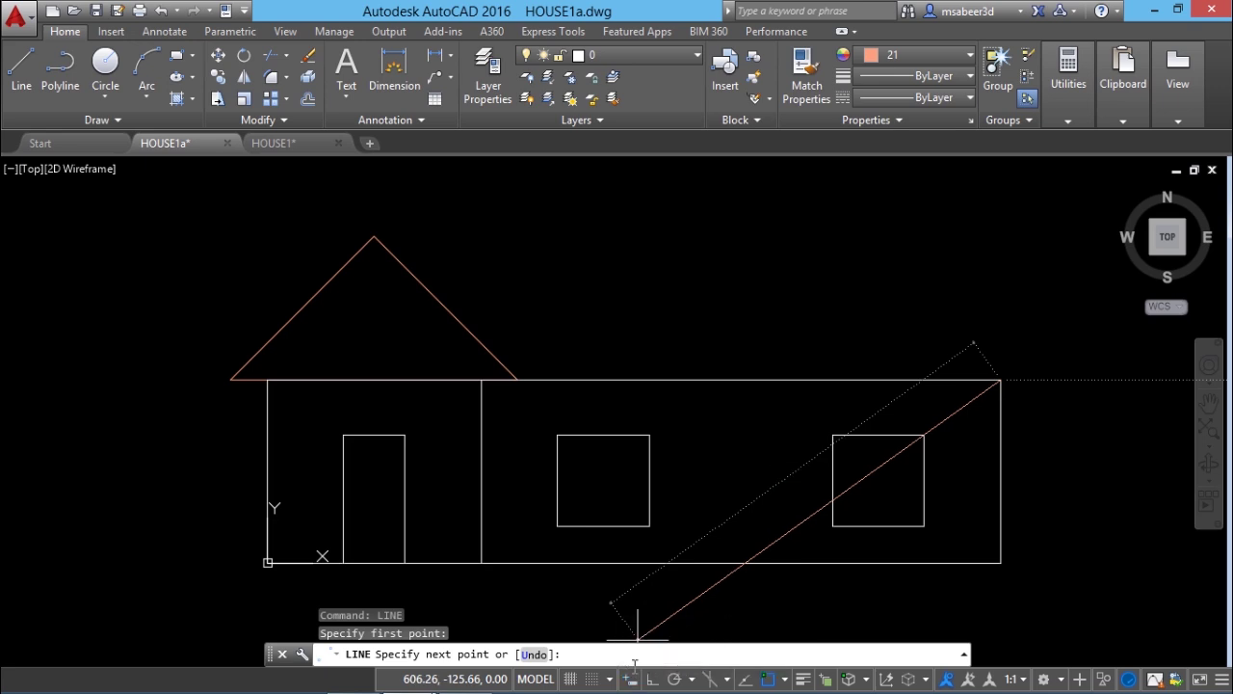
left_click(652, 680)
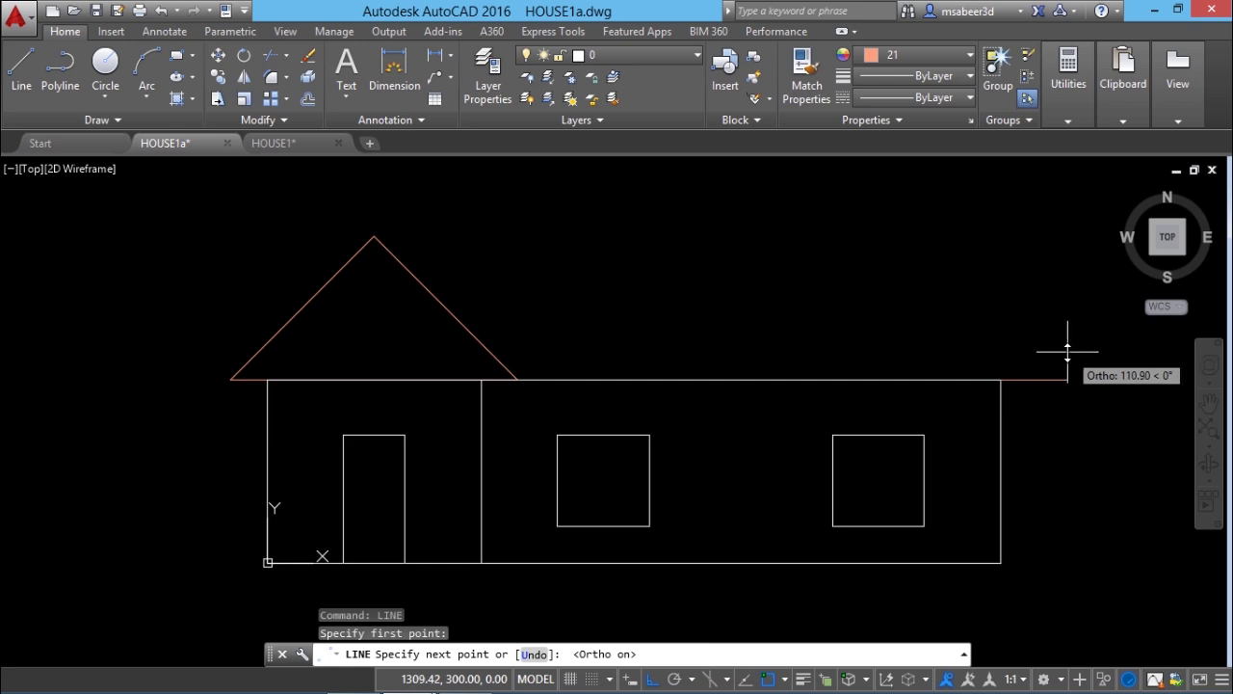
type("60")
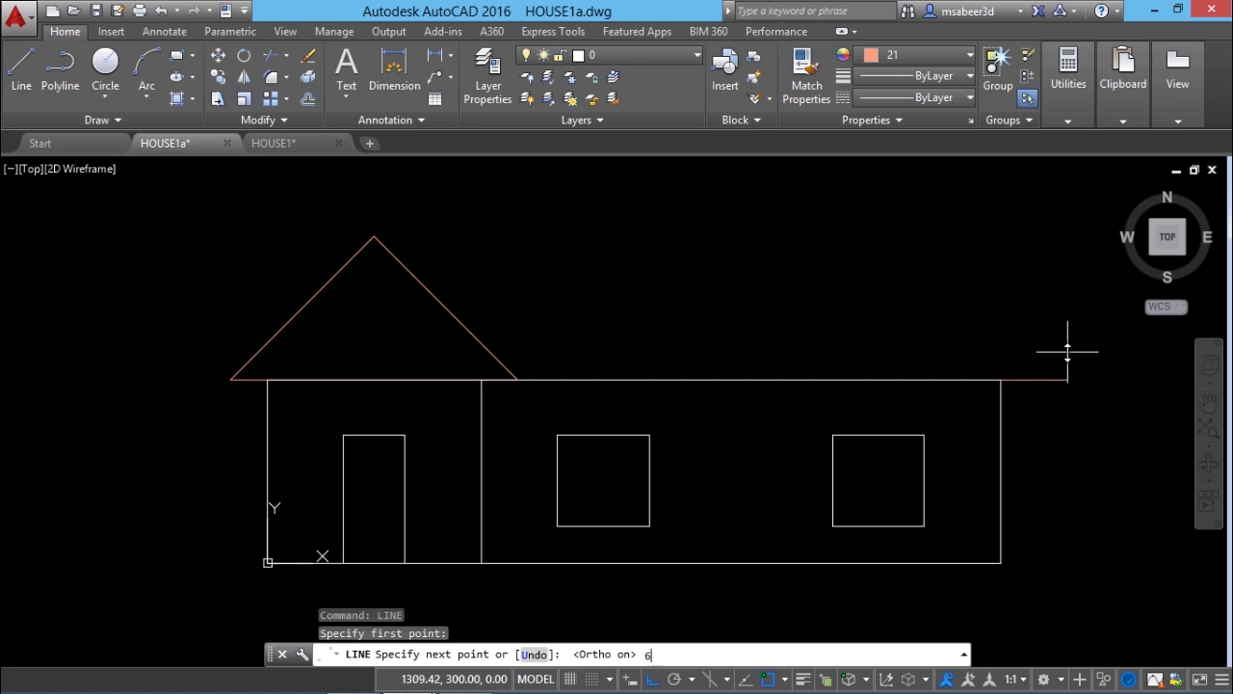
key("Return")
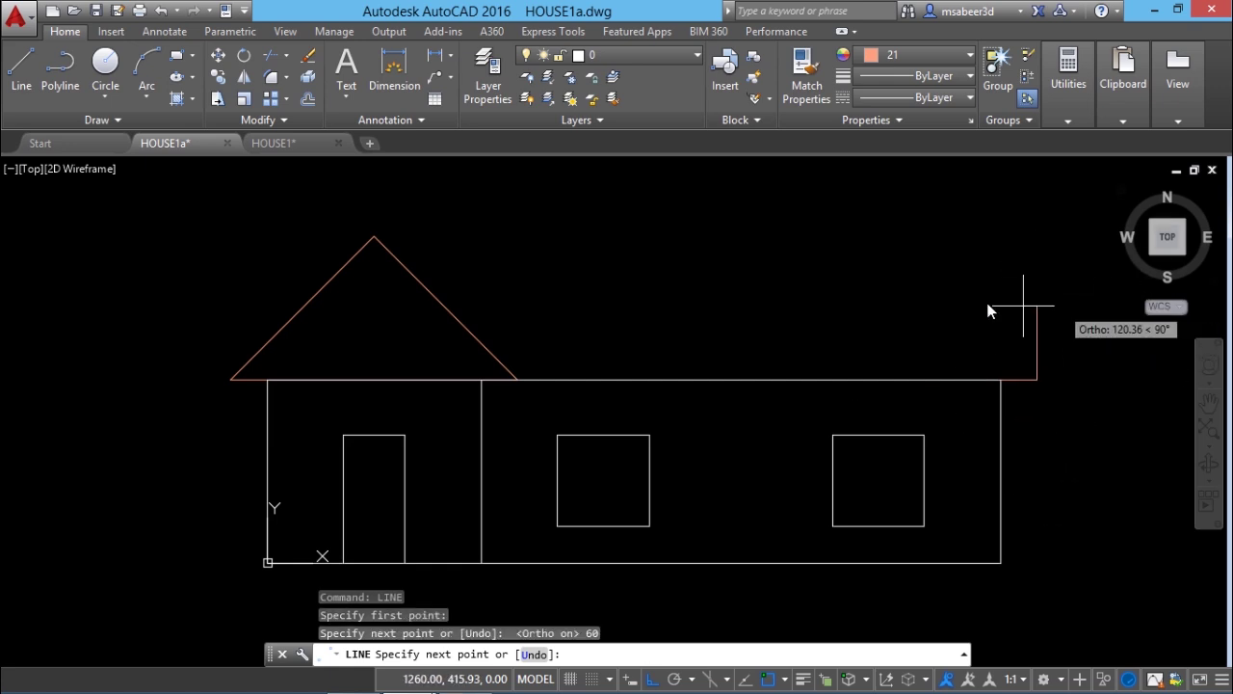
Turn Ortho mode off and Polar Tracking on, with tracking angles in 45° increments
left_click(651, 680)
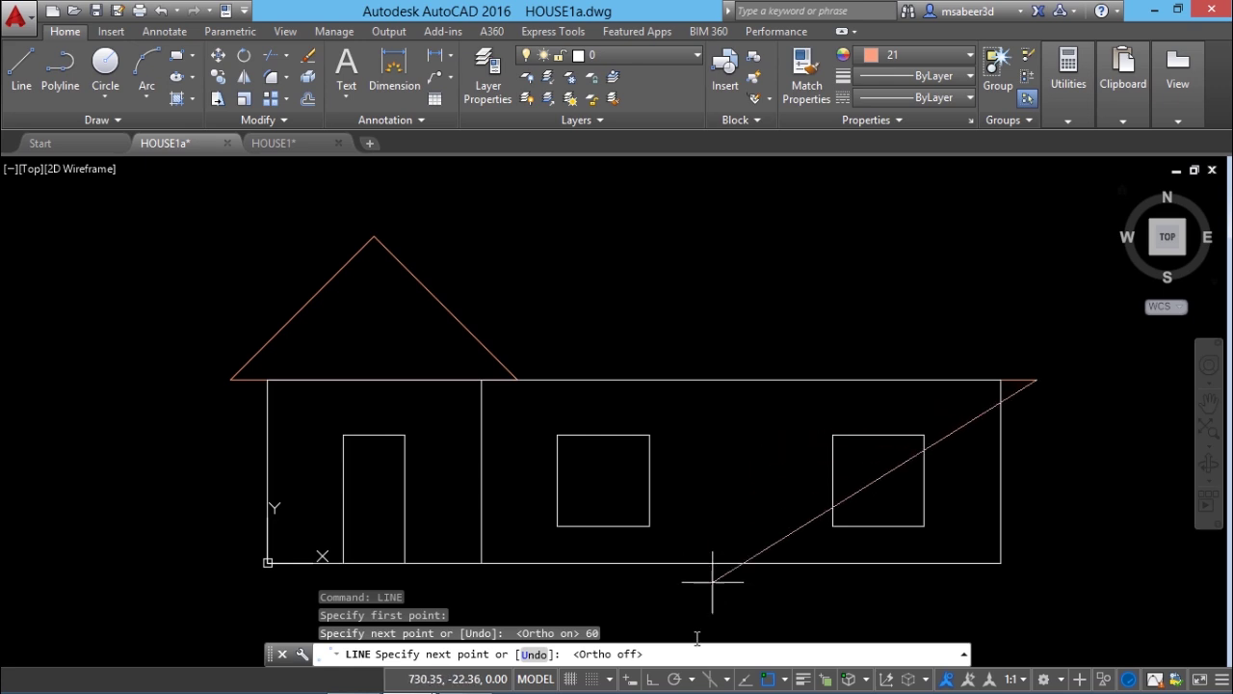
left_click(677, 679)
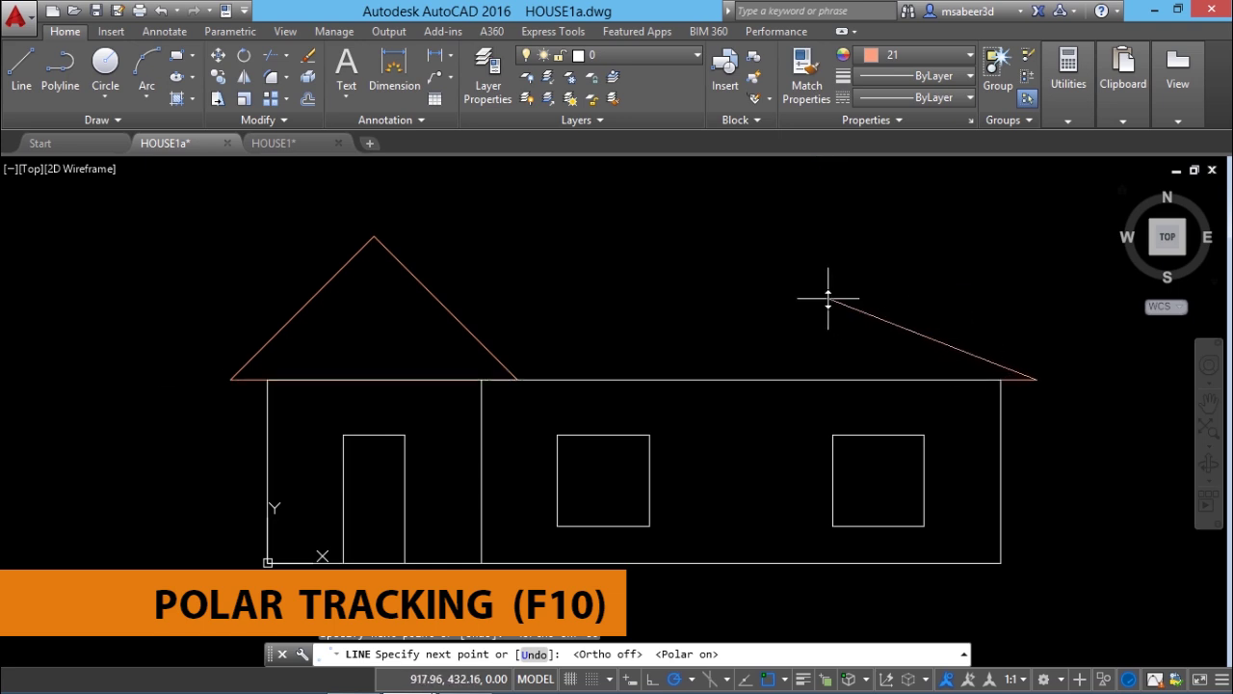
left_click(691, 677)
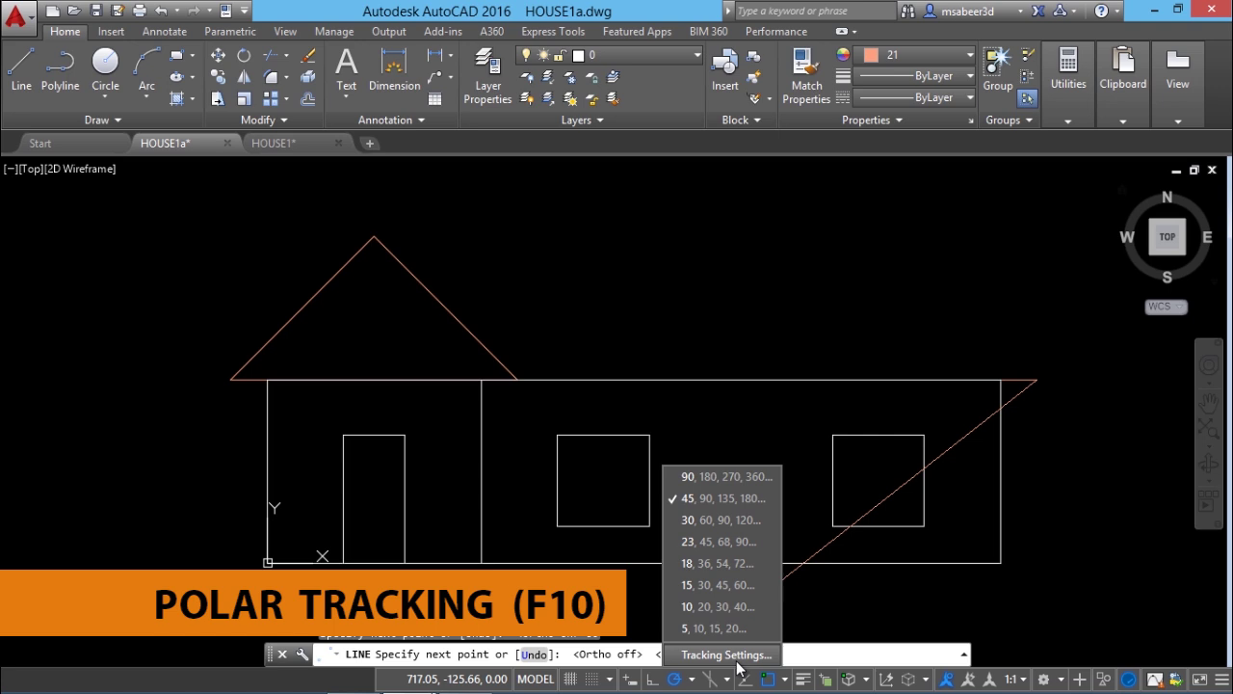
left_click(732, 498)
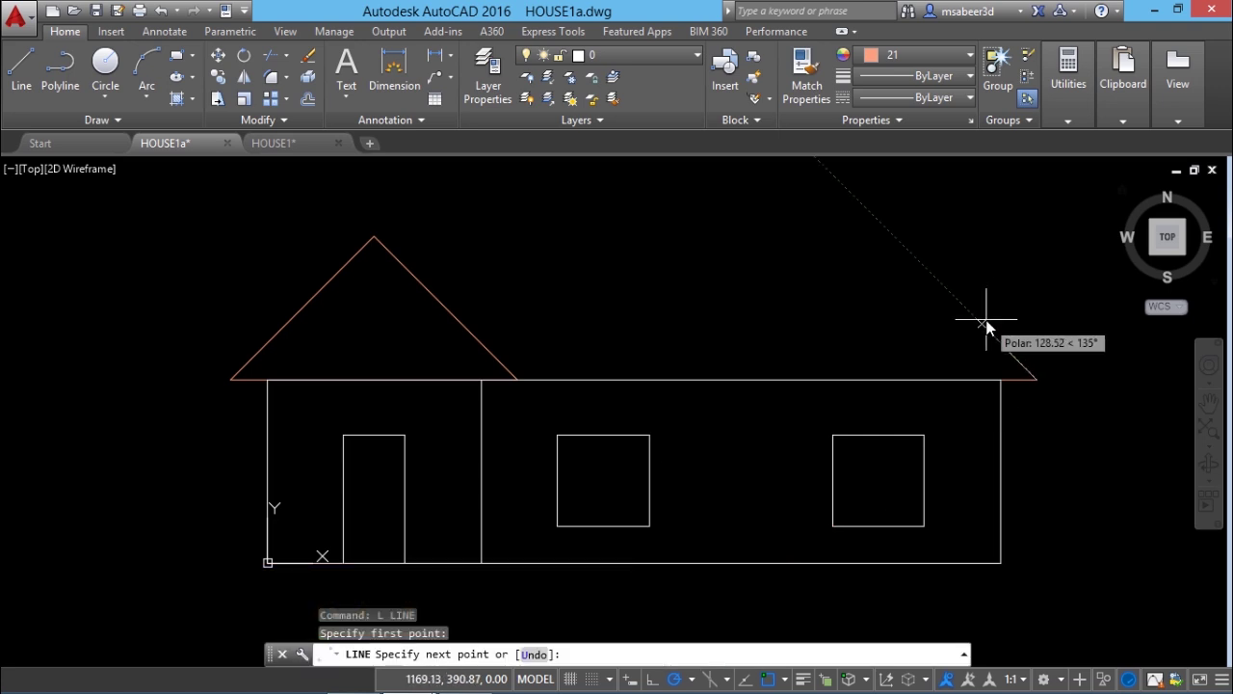
Draw the main roof's right slope 332.34 long at 135° from the overhang's end, and continue the ridge line to the gable peak
type("332.34")
key("Return")
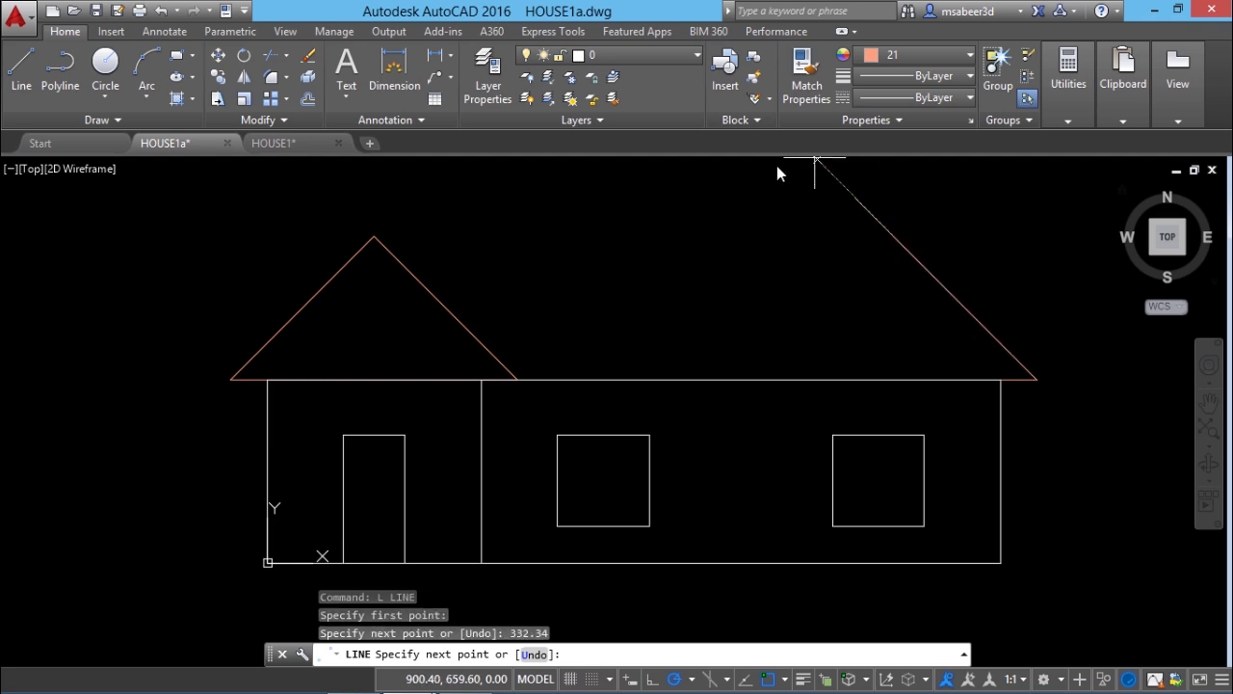
left_click(373, 238)
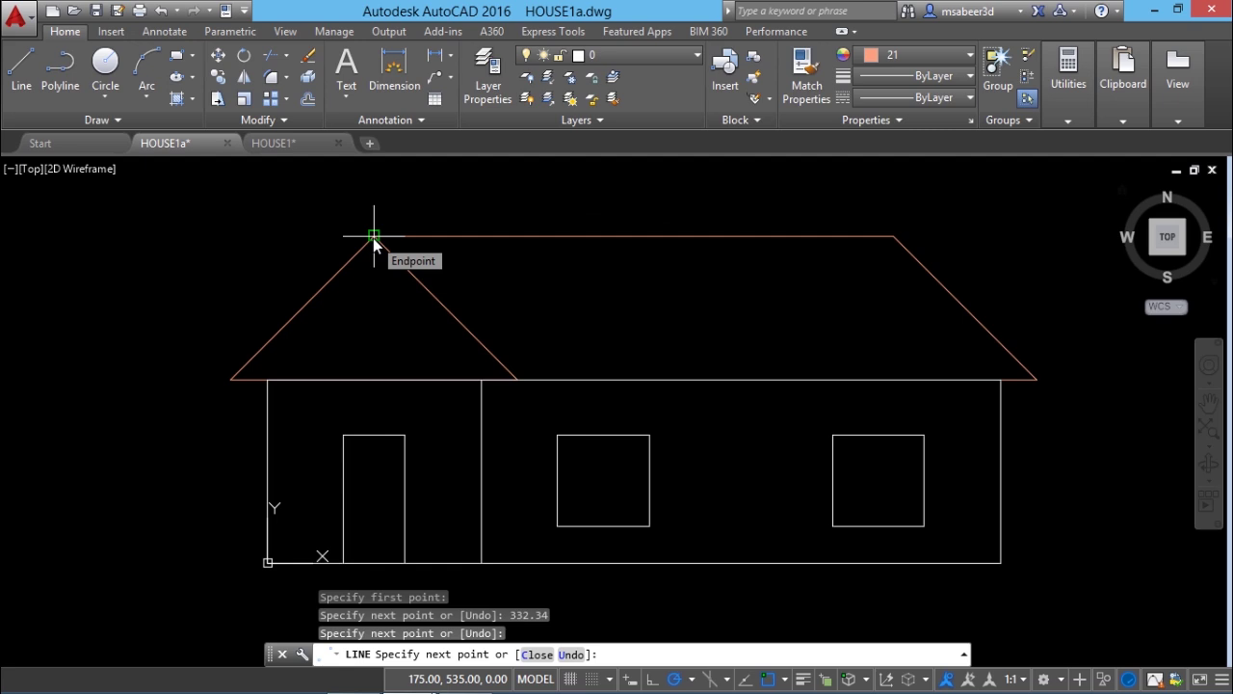
key("Return")
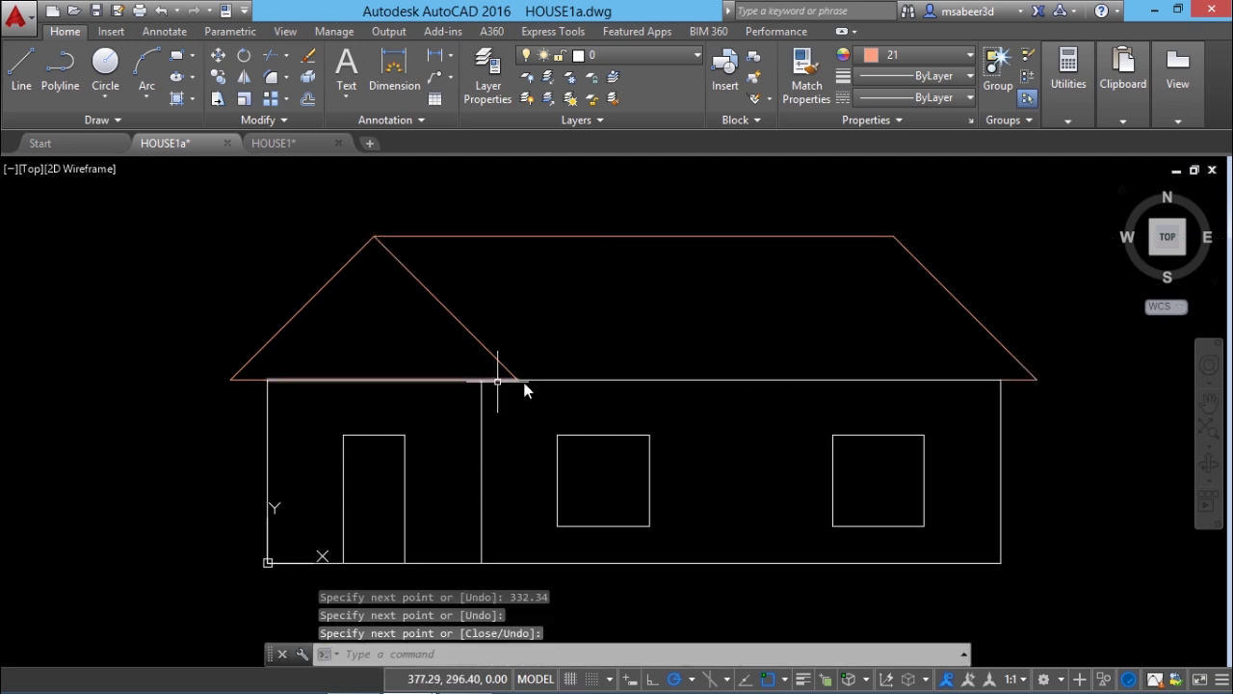
key("Escape")
Stretch the inner end of the right overhang line to the lower end of the gable's right slope, and deselect the line
left_click(1023, 380)
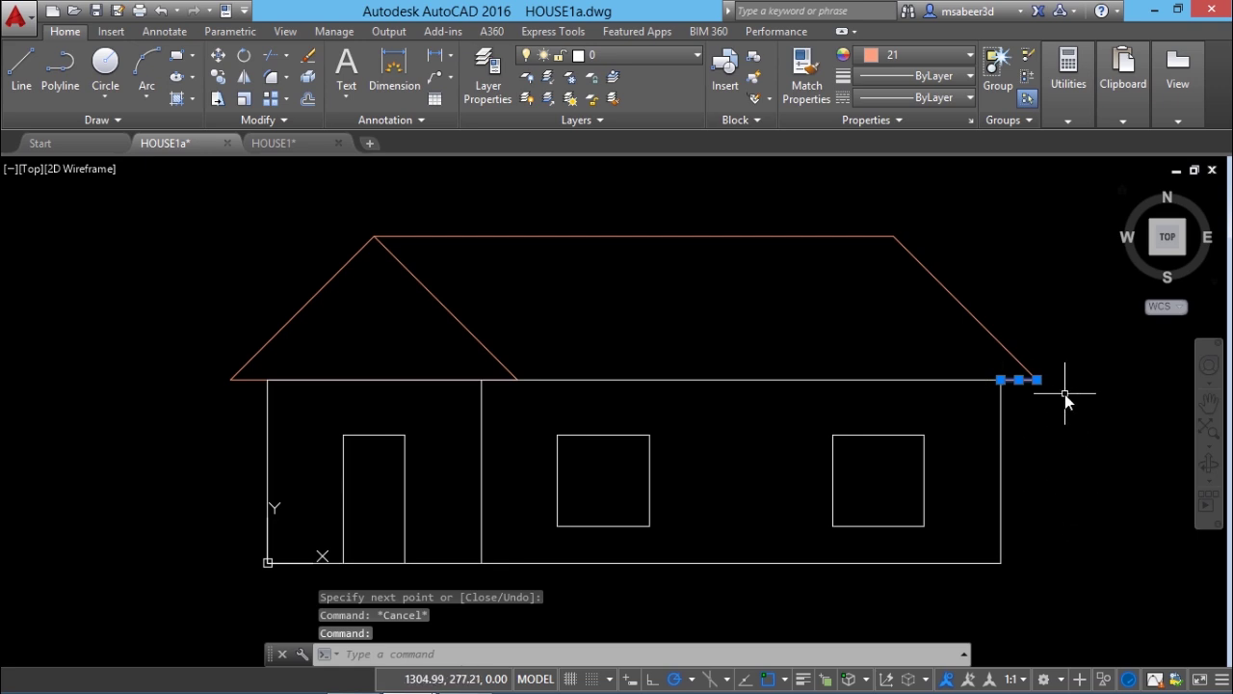
scroll(1058, 383, "up", 2)
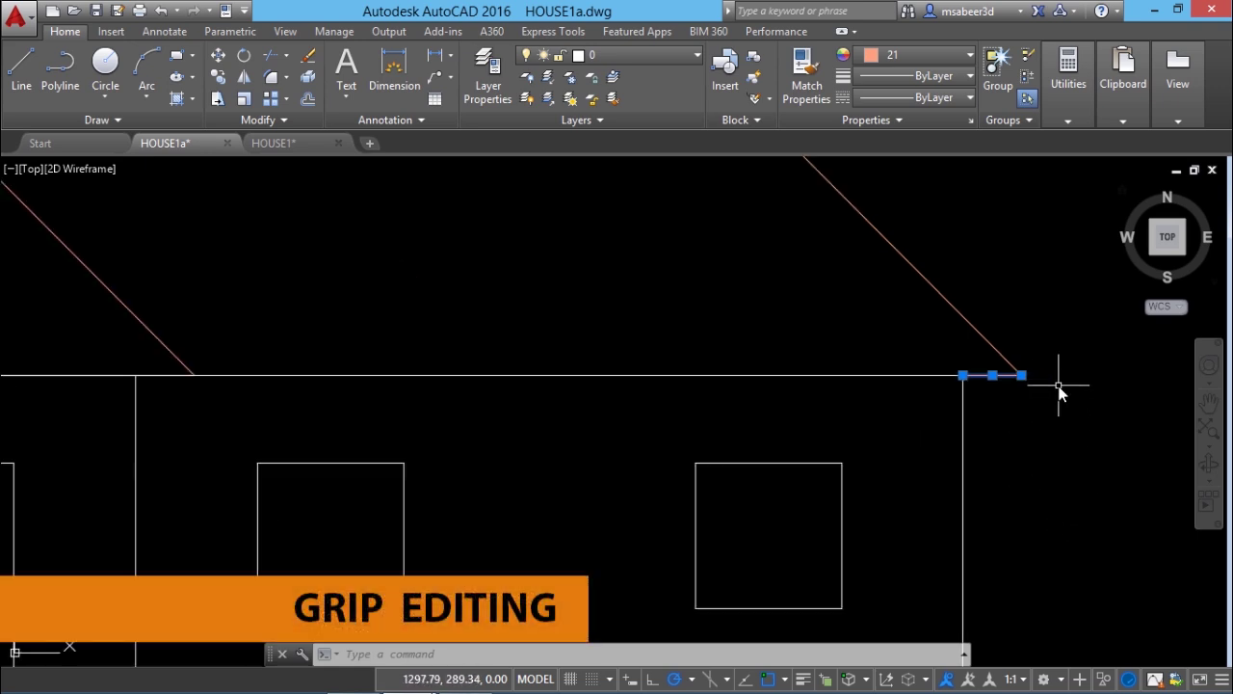
left_click(962, 375)
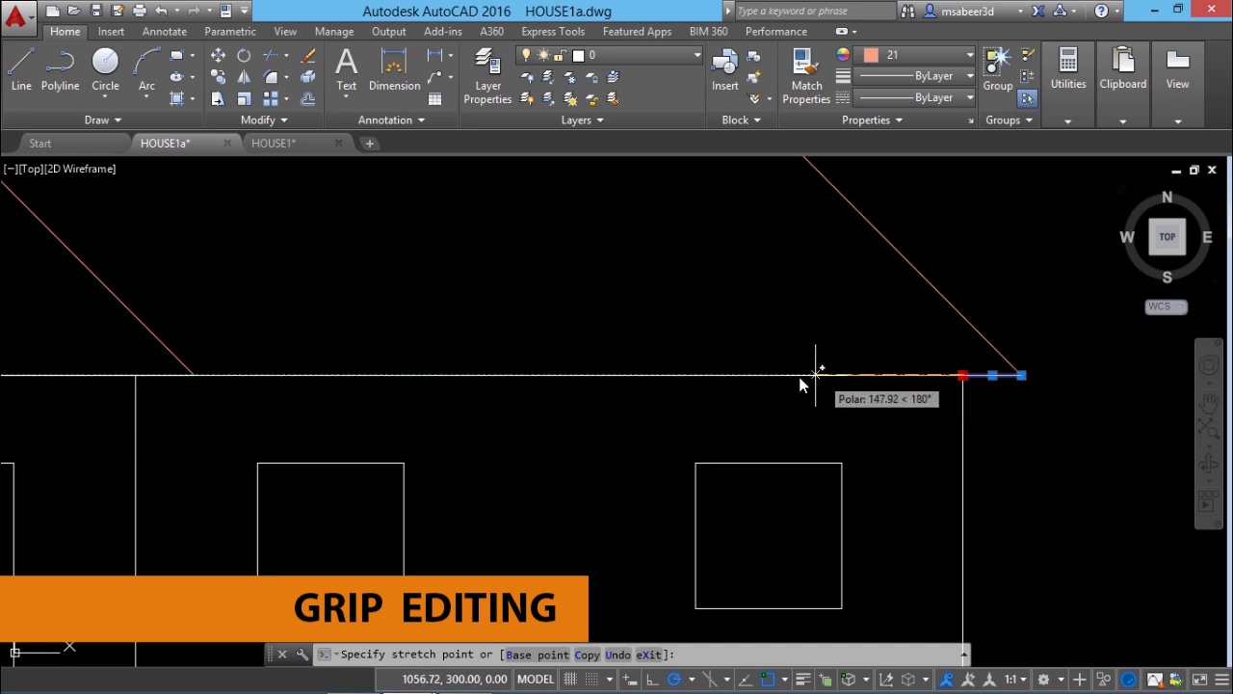
left_click(194, 376)
mouse_move(196, 377)
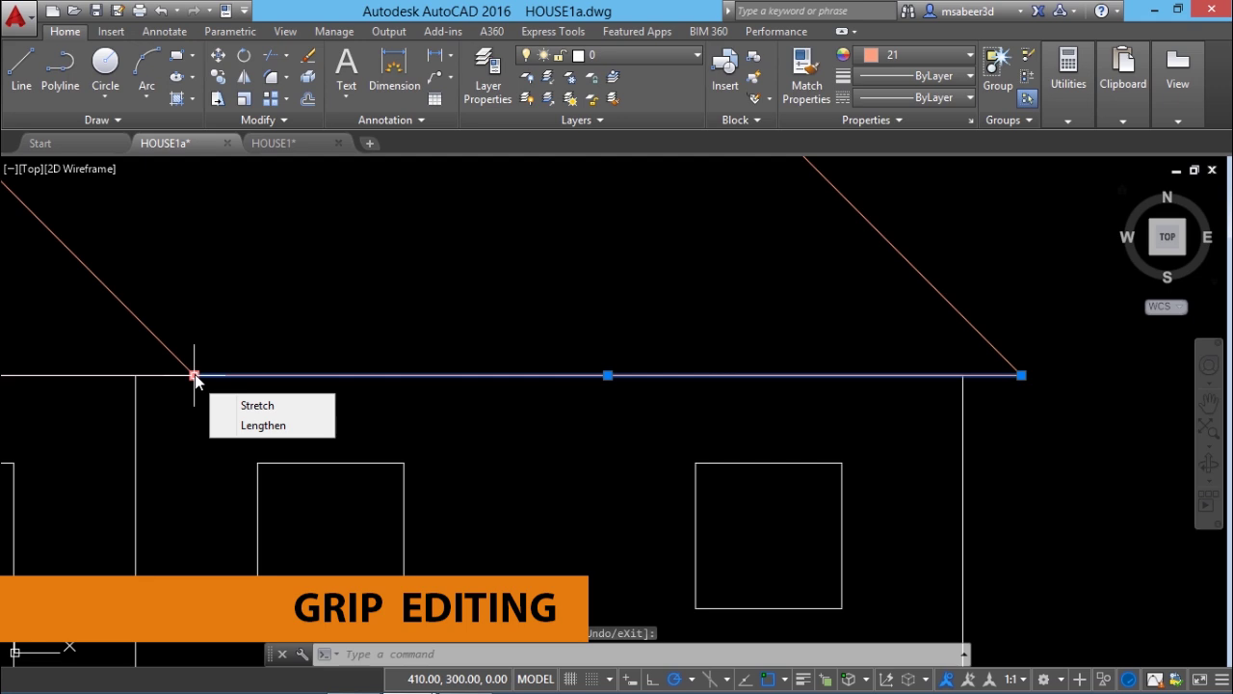
key("Escape")
key("Escape")
key("Escape")
scroll(591, 404, "down", 2)
scroll(593, 393, "up", 1)
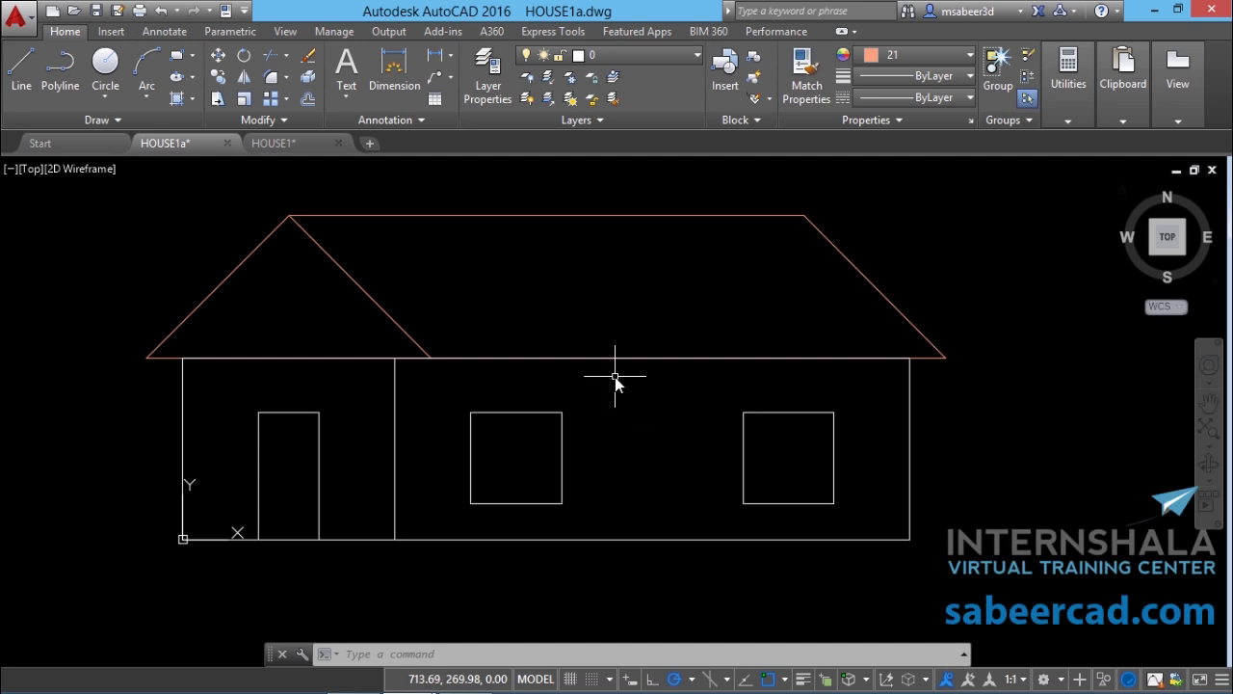
middle_click_drag(627, 402, 647, 405)
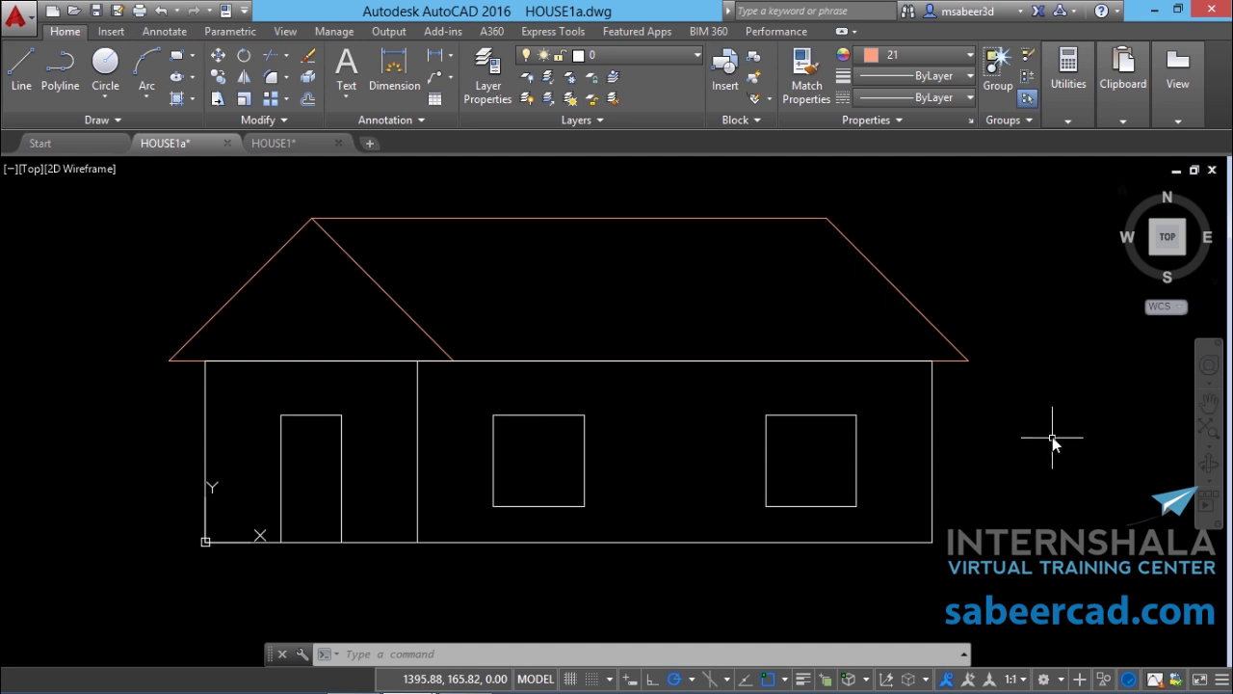